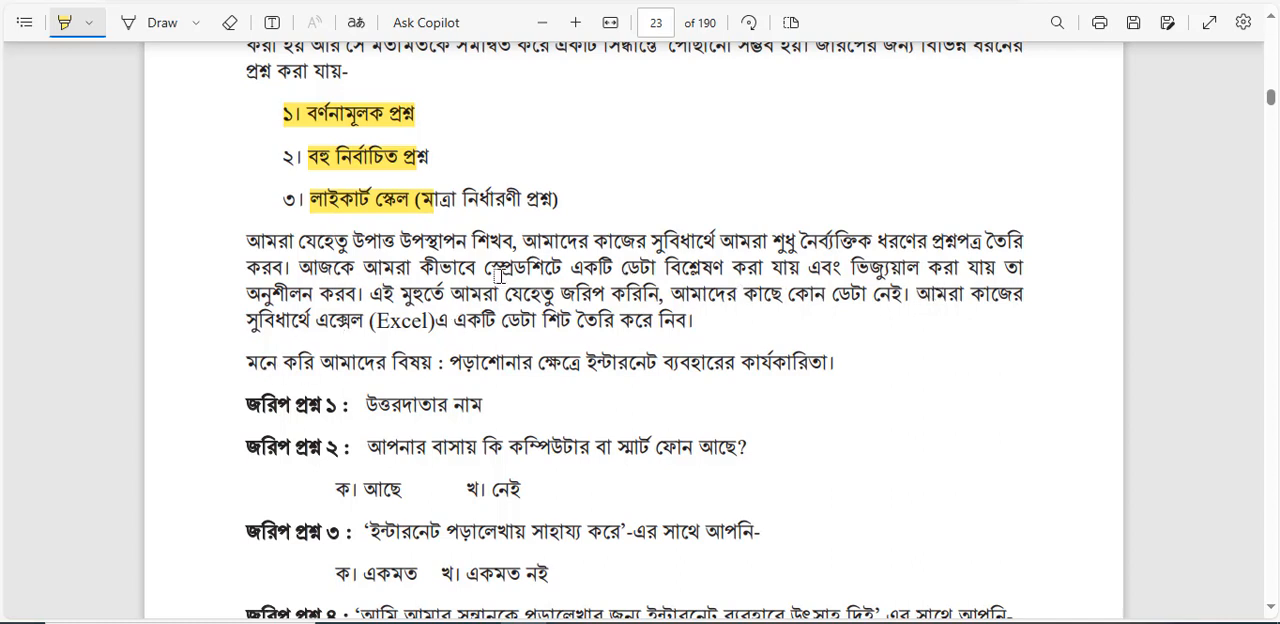
Highlight the phrases "স্প্রেডশিটে একটি ডেটা বিশ্লেষণ করা" and "ভিজ্যুয়াল করা" in the paragraph below the question-type list.
{"action": "left_click_drag", "start_coordinate": [486, 267], "coordinate": [766, 268]}
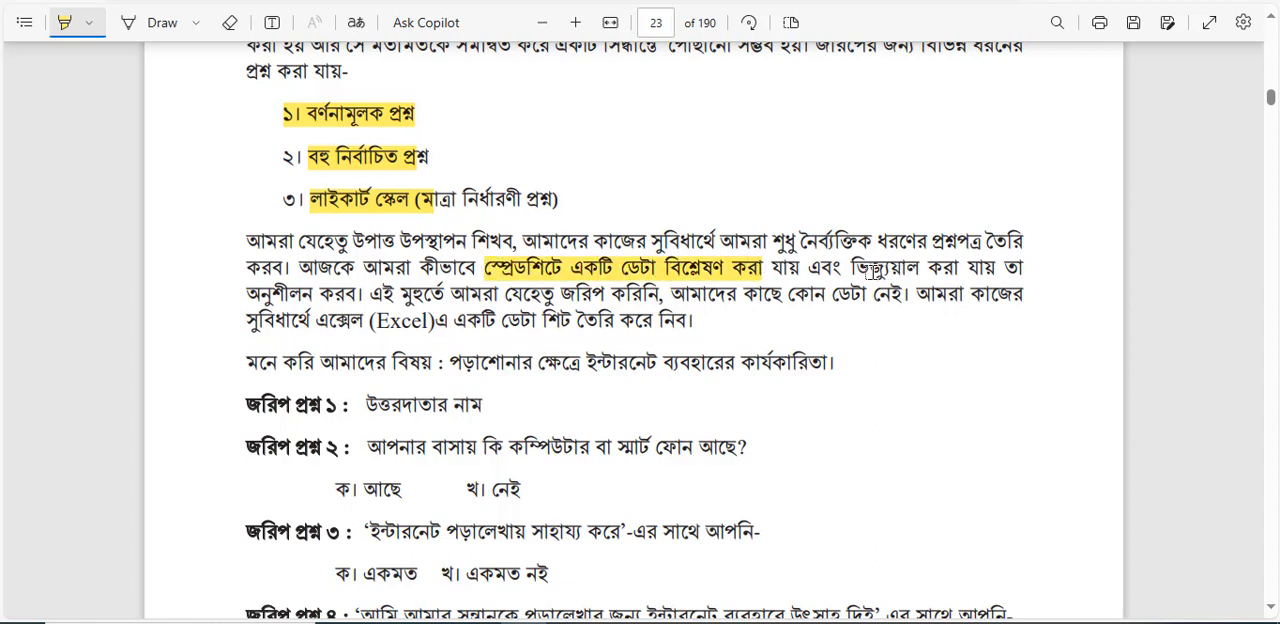
{"action": "left_click_drag", "start_coordinate": [868, 268], "coordinate": [956, 268]}
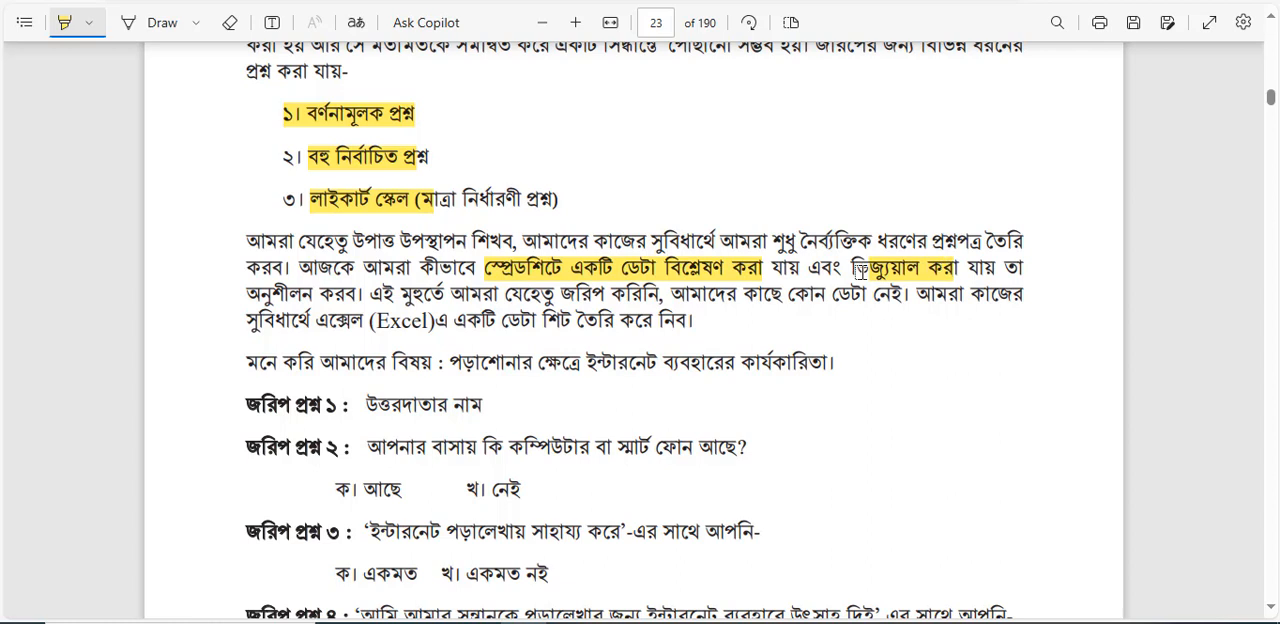
{"action": "left_click_drag", "start_coordinate": [852, 268], "coordinate": [906, 268]}
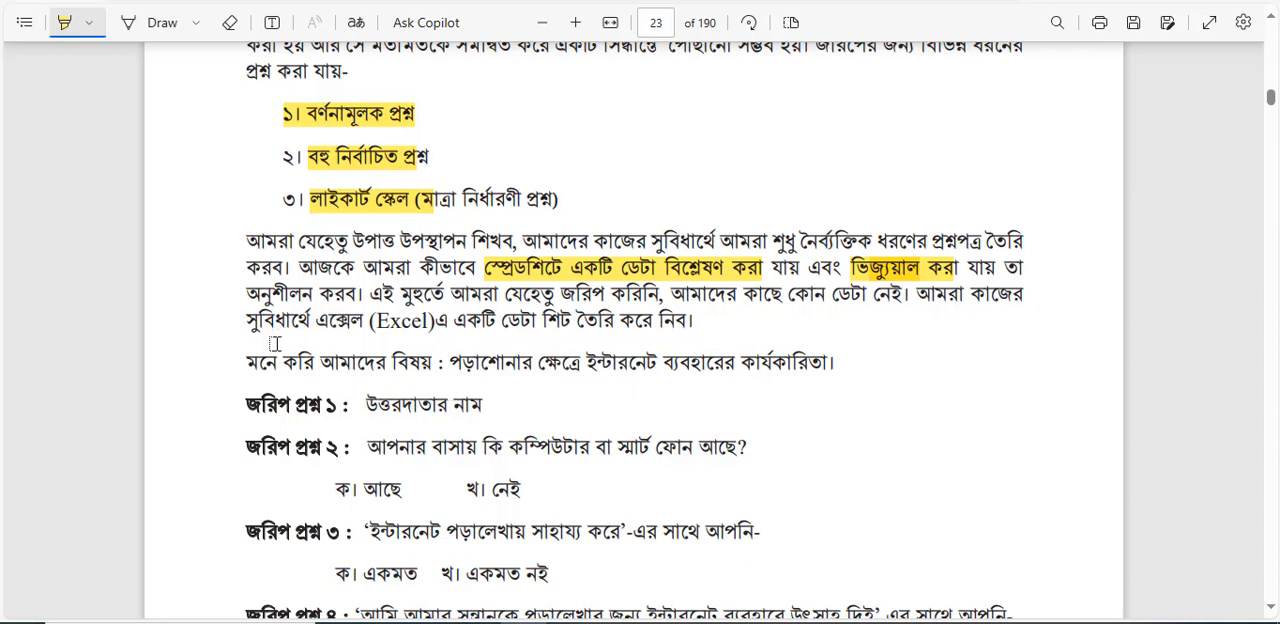
Highlight the survey topic line, the text of questions ১ and ২, and question ৩'s answer options "একমত" and "একমত নই".
{"action": "left_click_drag", "start_coordinate": [322, 369], "coordinate": [826, 377]}
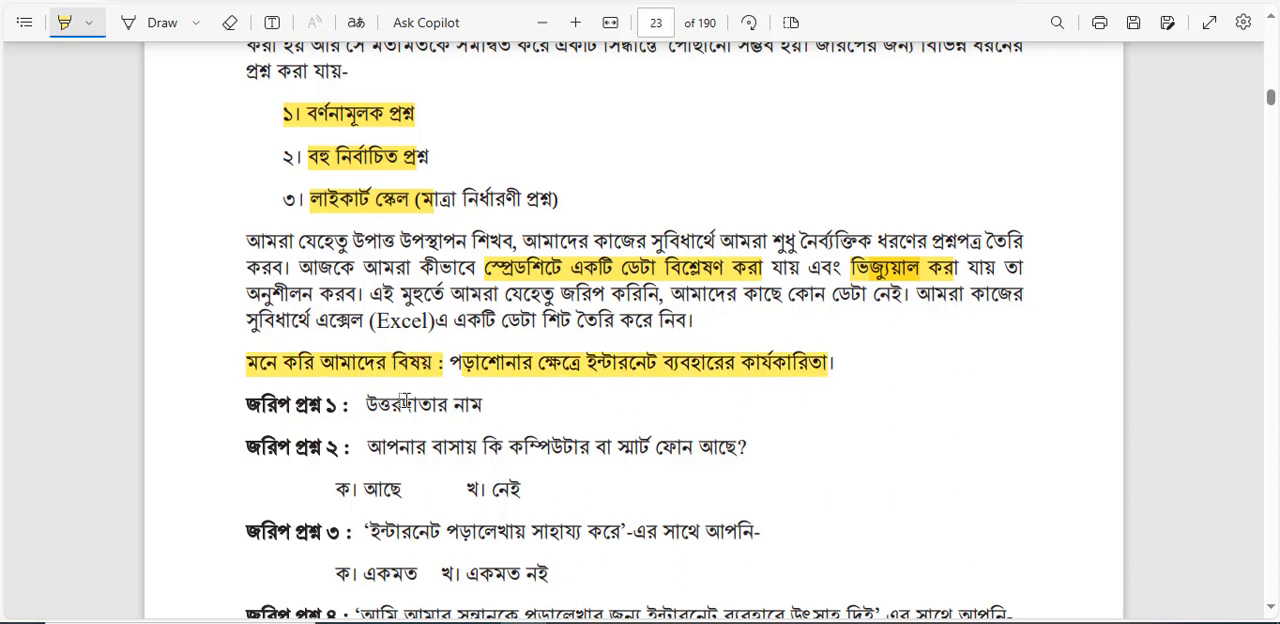
{"action": "left_click_drag", "start_coordinate": [375, 401], "coordinate": [505, 405]}
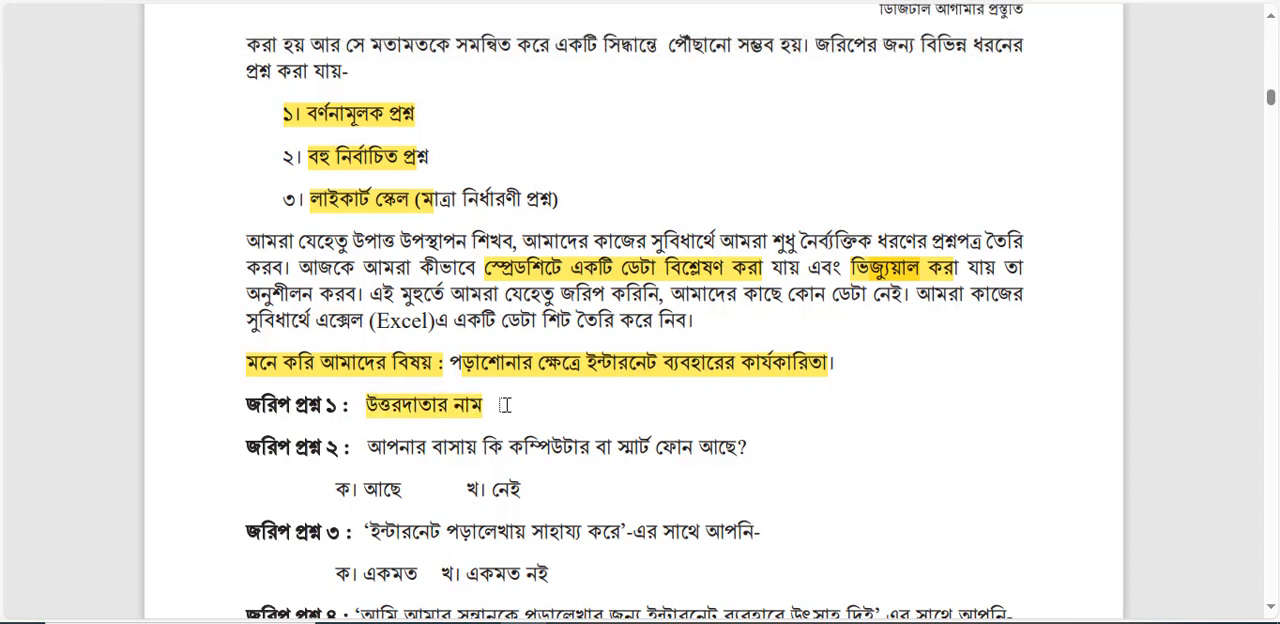
{"action": "left_click_drag", "start_coordinate": [380, 455], "coordinate": [707, 463]}
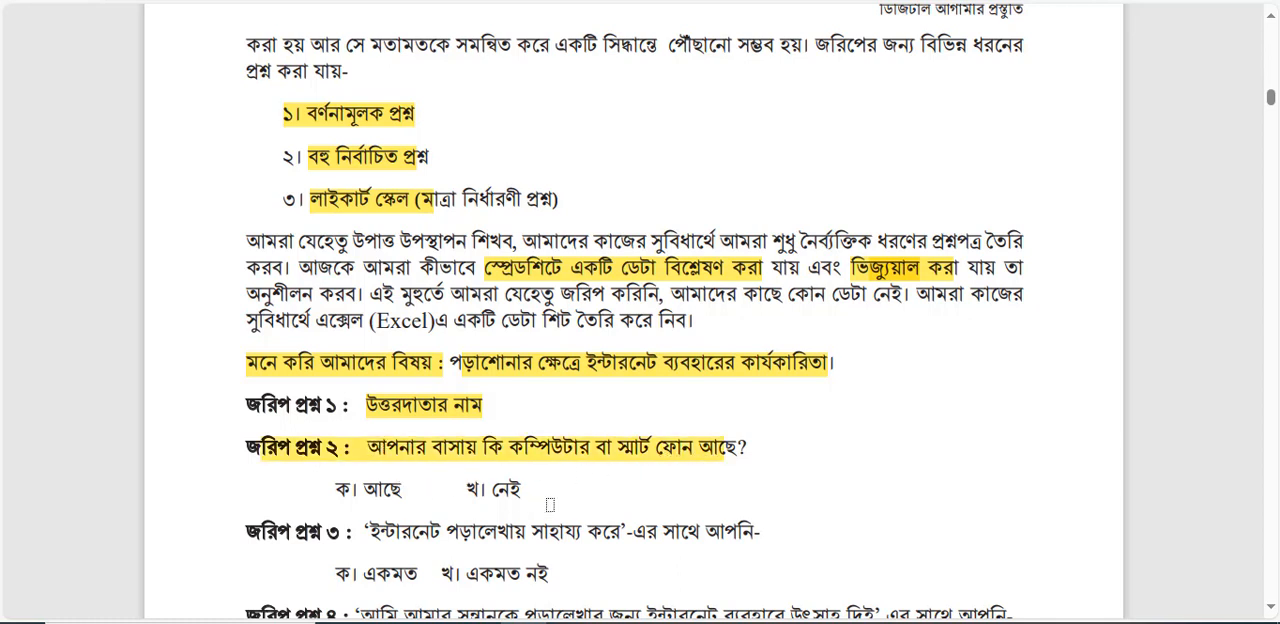
{"action": "scroll", "coordinate": [549, 505], "scroll_direction": "down", "scroll_amount": 3}
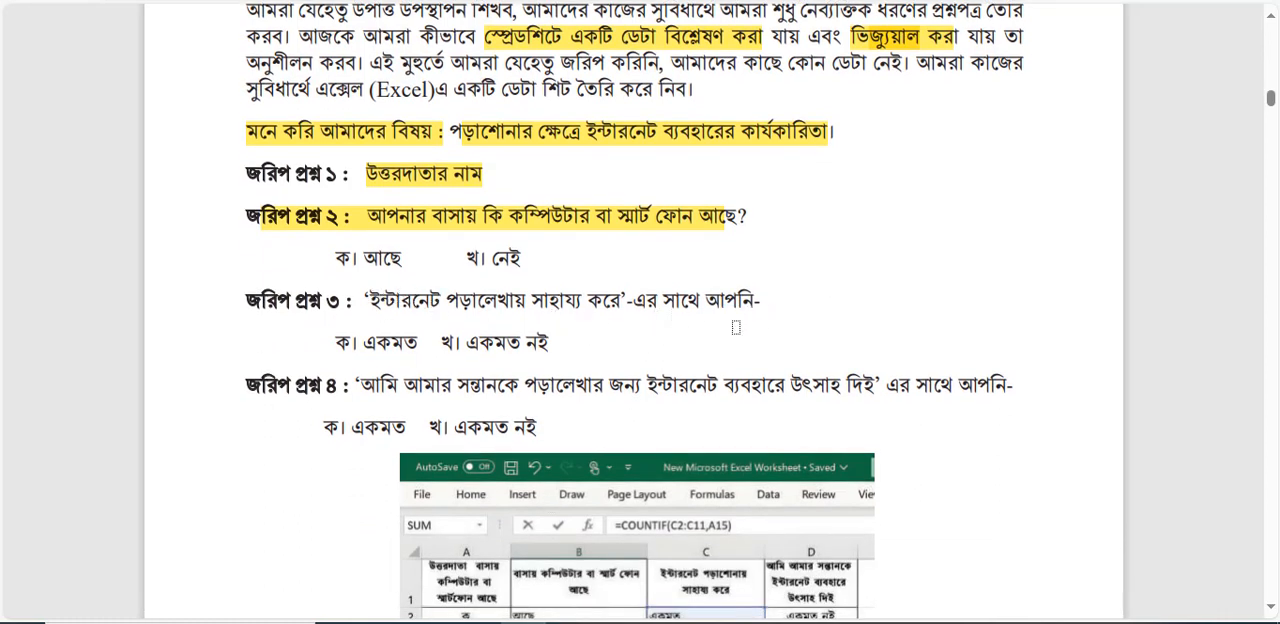
{"action": "left_click_drag", "start_coordinate": [365, 338], "coordinate": [562, 350]}
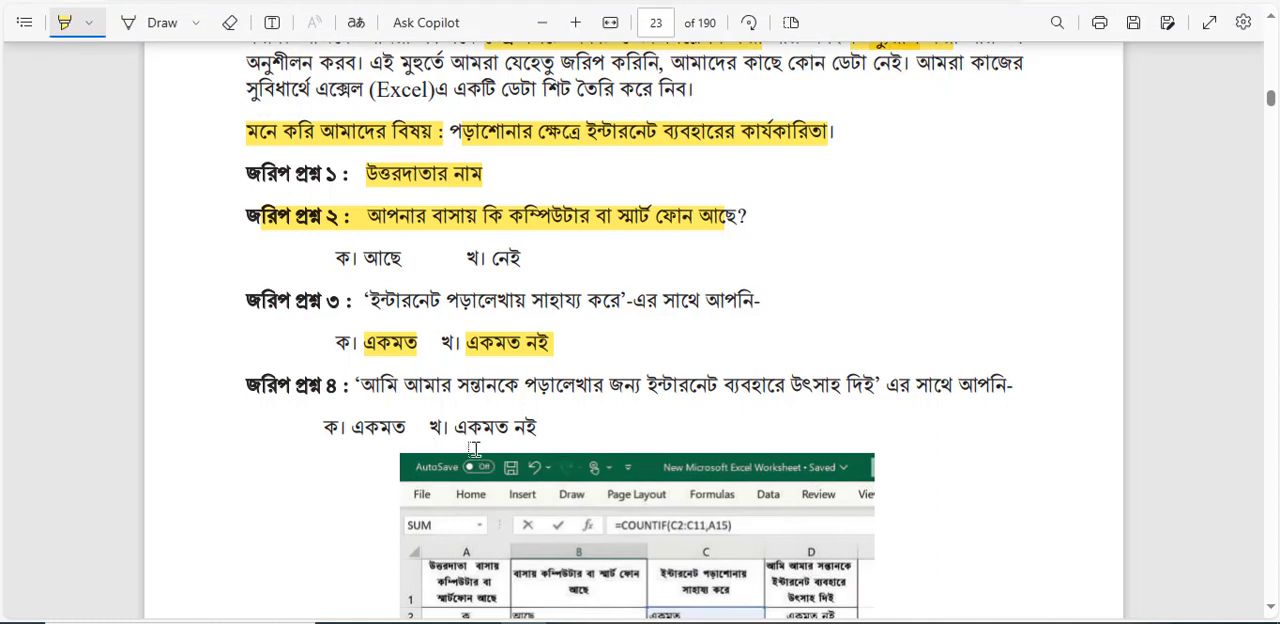
View Figure ১.৮ in the textbook, then switch to the class9_session5 workbook in Excel and select the survey data in A1:D11.
{"action": "scroll", "coordinate": [550, 449], "scroll_direction": "down", "scroll_amount": 4}
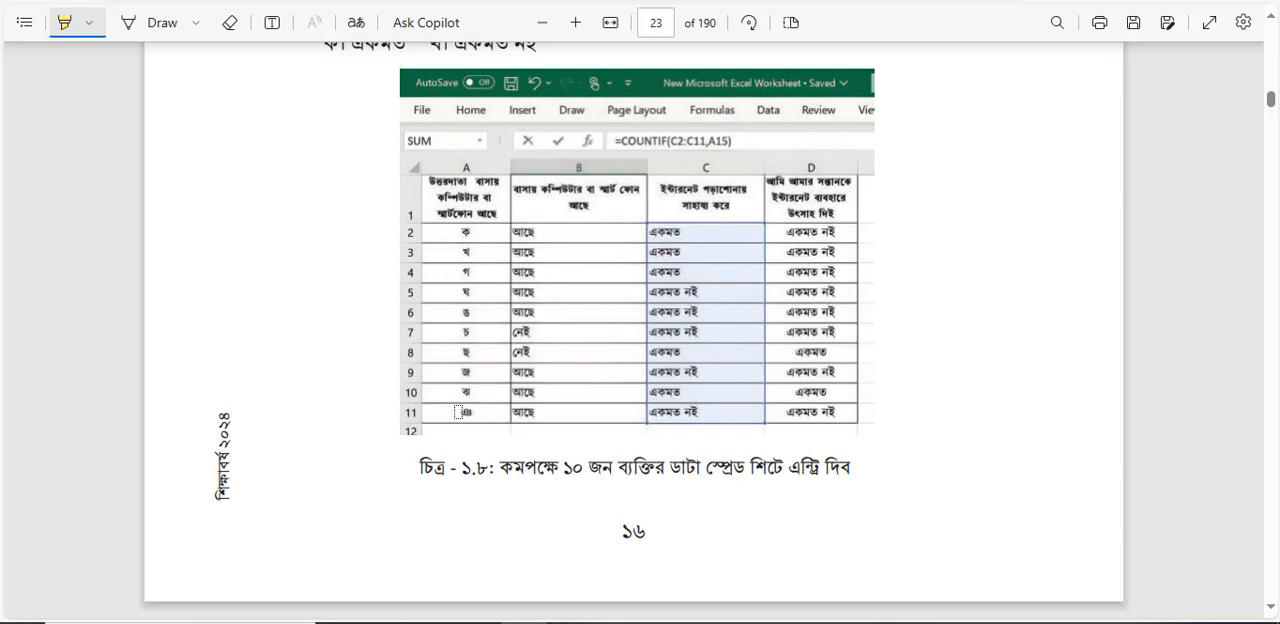
{"action": "scroll", "coordinate": [458, 413], "scroll_direction": "down", "scroll_amount": 1}
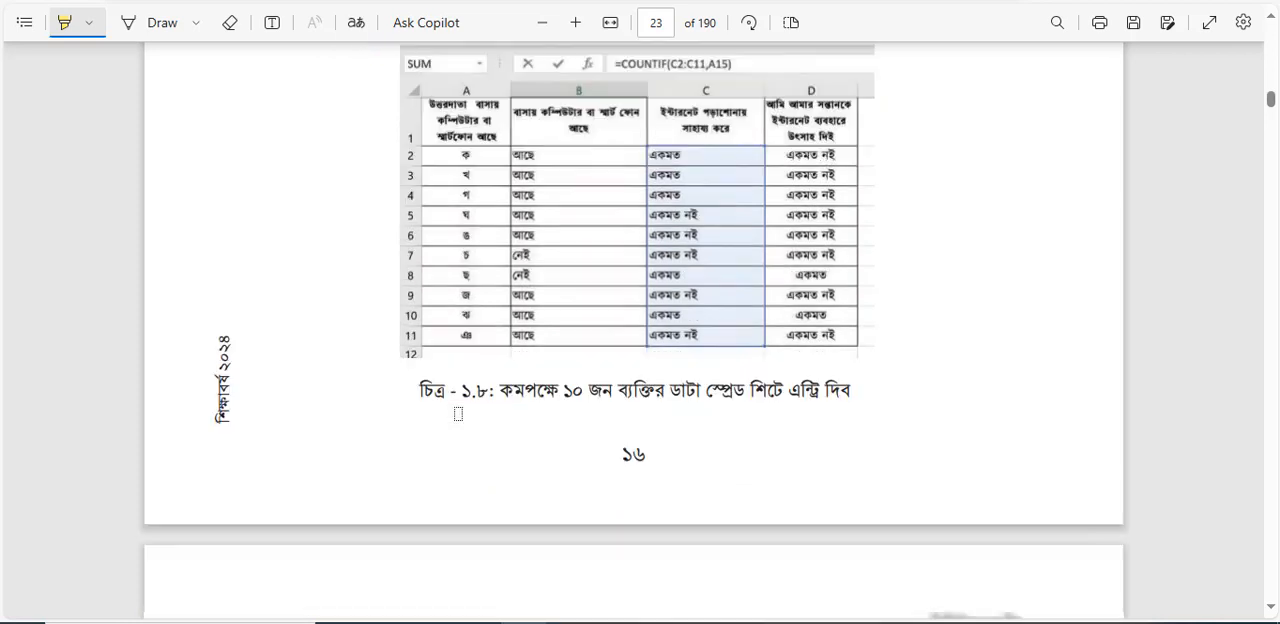
{"action": "scroll", "coordinate": [458, 413], "scroll_direction": "down", "scroll_amount": 1}
{"action": "scroll", "coordinate": [458, 413], "scroll_direction": "up", "scroll_amount": 2}
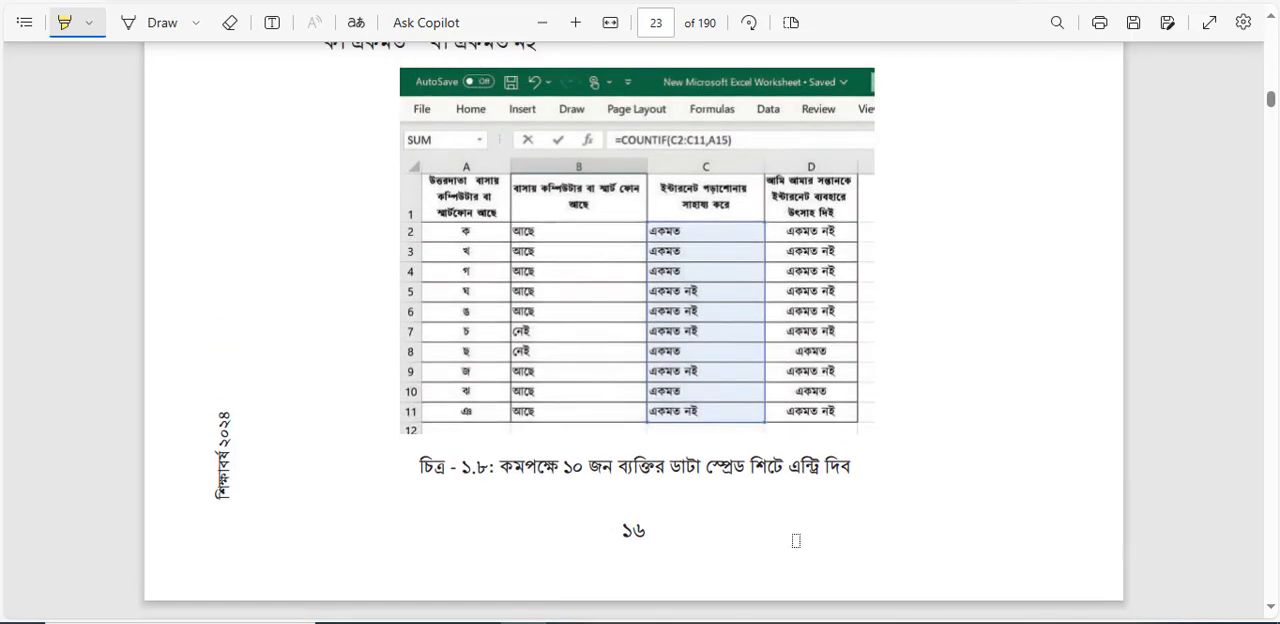
{"action": "mouse_move", "coordinate": [799, 622]}
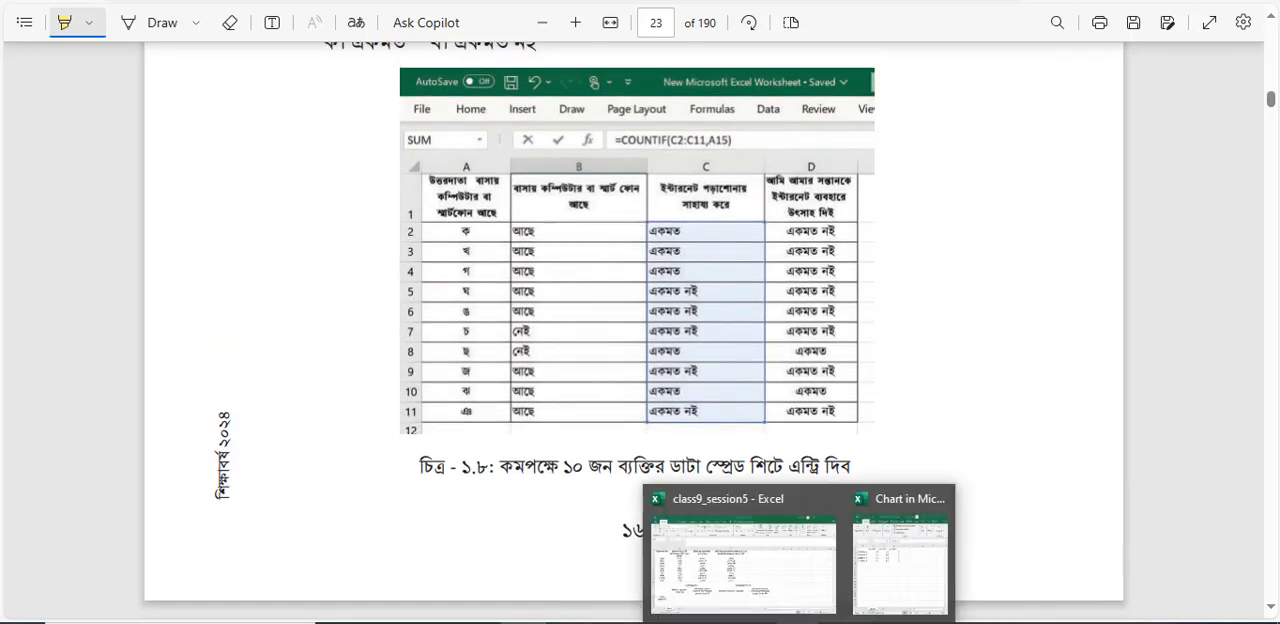
{"action": "left_click", "coordinate": [790, 595]}
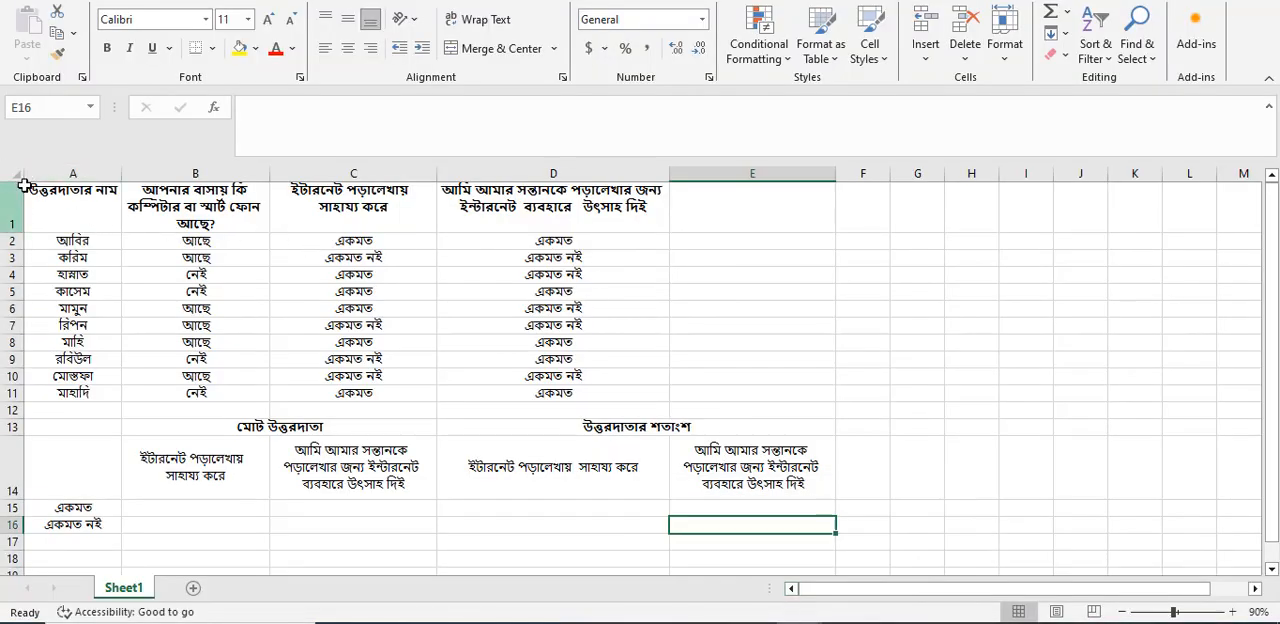
{"action": "mouse_move", "coordinate": [28, 186]}
{"action": "left_mouse_down"}
{"action": "mouse_move", "coordinate": [617, 346]}
{"action": "mouse_move", "coordinate": [623, 404]}
{"action": "mouse_move", "coordinate": [600, 401]}
{"action": "left_mouse_up"}
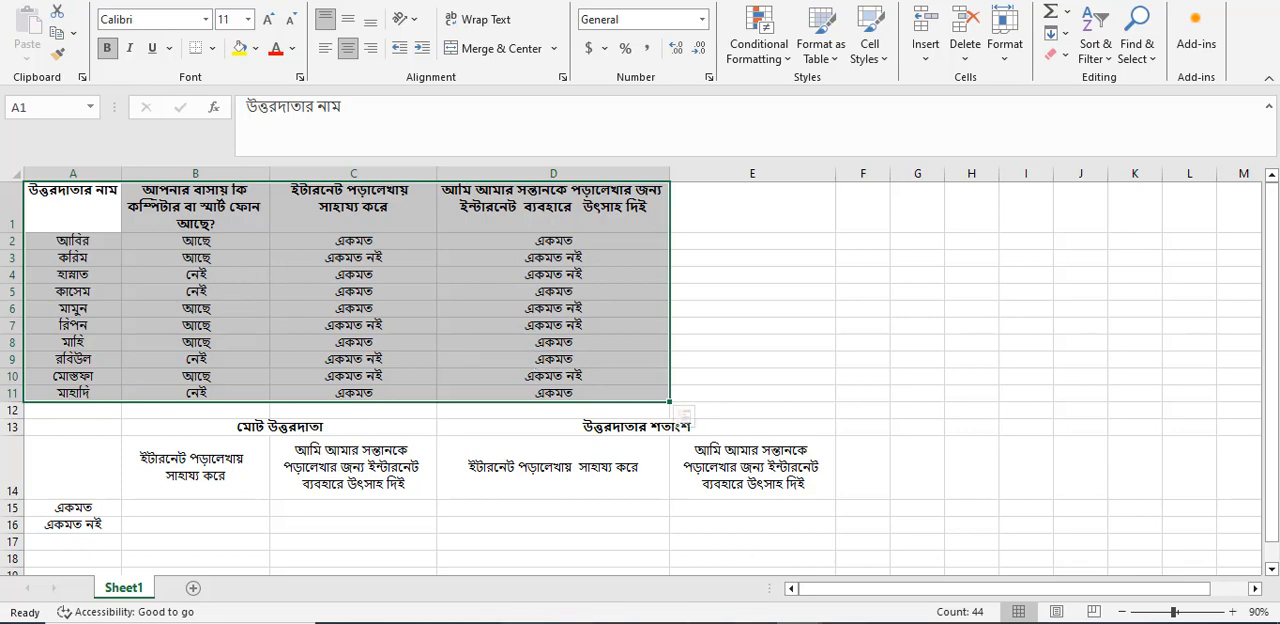
Return to the textbook PDF in Edge and highlight row numbers 2 to 11 of the sample spreadsheet in Figure ১.৮.
{"action": "left_click", "coordinate": [575, 622]}
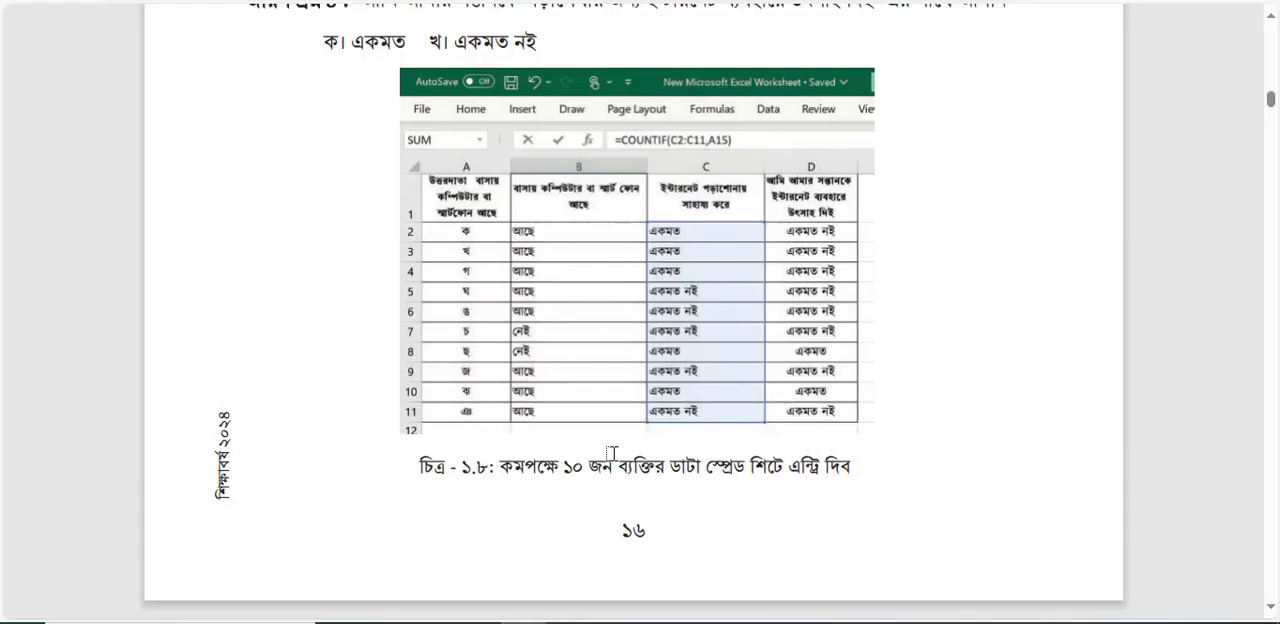
{"action": "scroll", "coordinate": [611, 453], "scroll_direction": "down", "scroll_amount": 5}
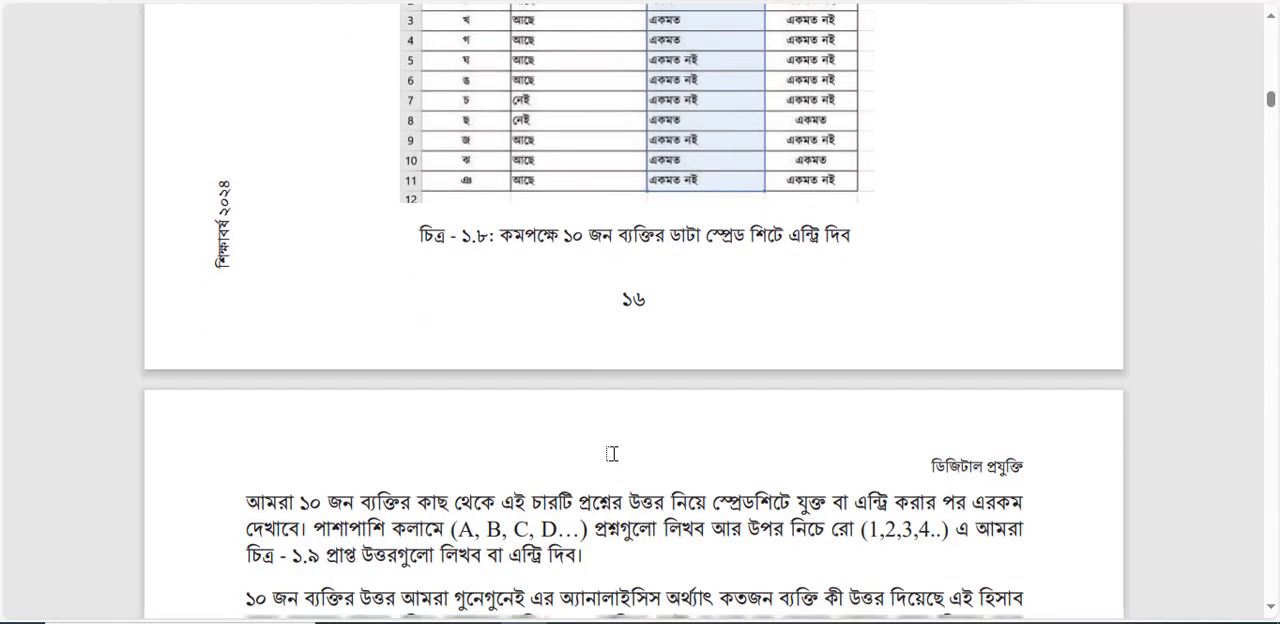
{"action": "scroll", "coordinate": [611, 453], "scroll_direction": "up", "scroll_amount": 3}
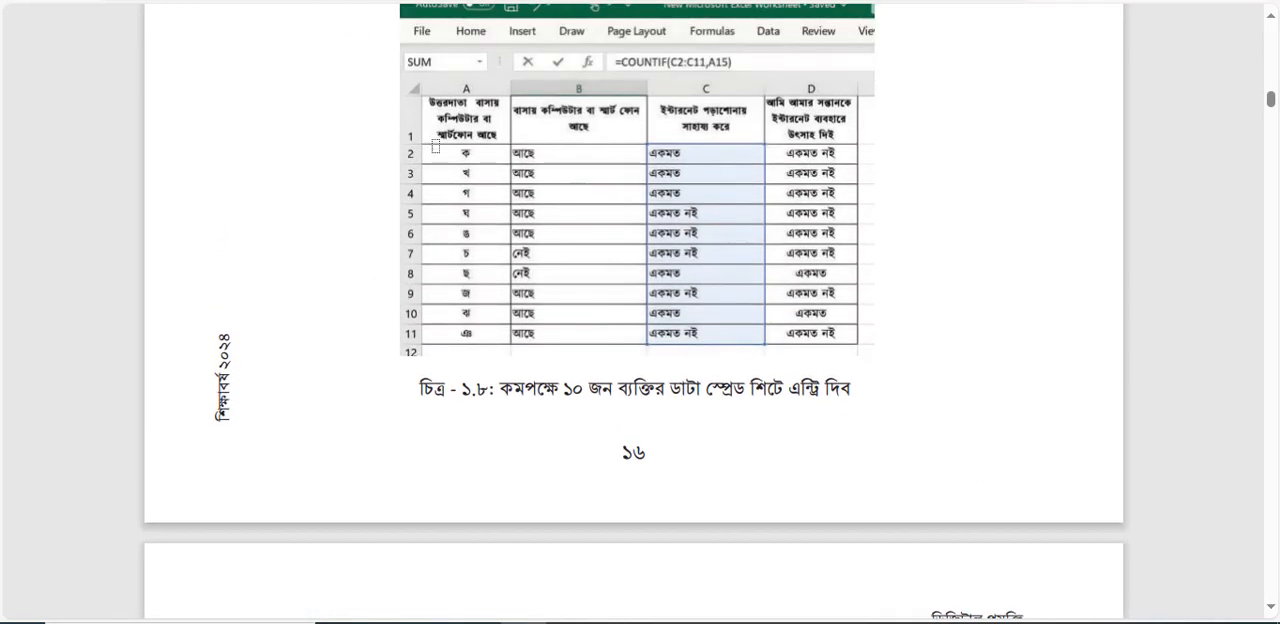
{"action": "left_click_drag", "start_coordinate": [408, 154], "coordinate": [441, 236]}
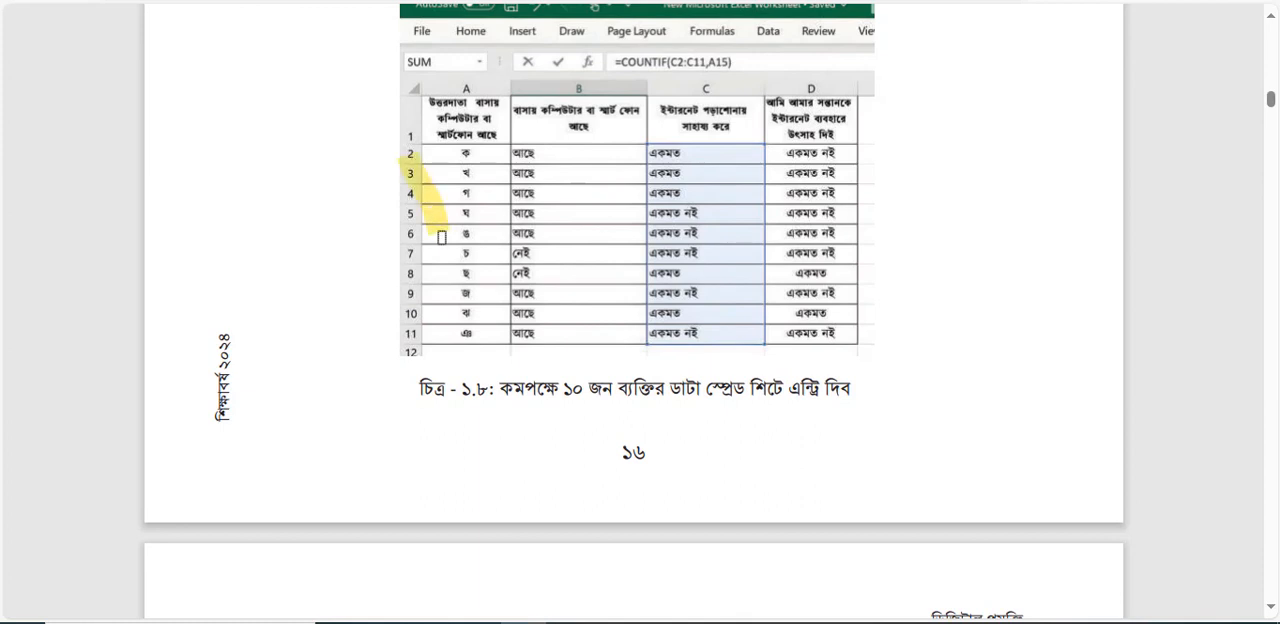
{"action": "left_click_drag", "start_coordinate": [411, 158], "coordinate": [412, 348]}
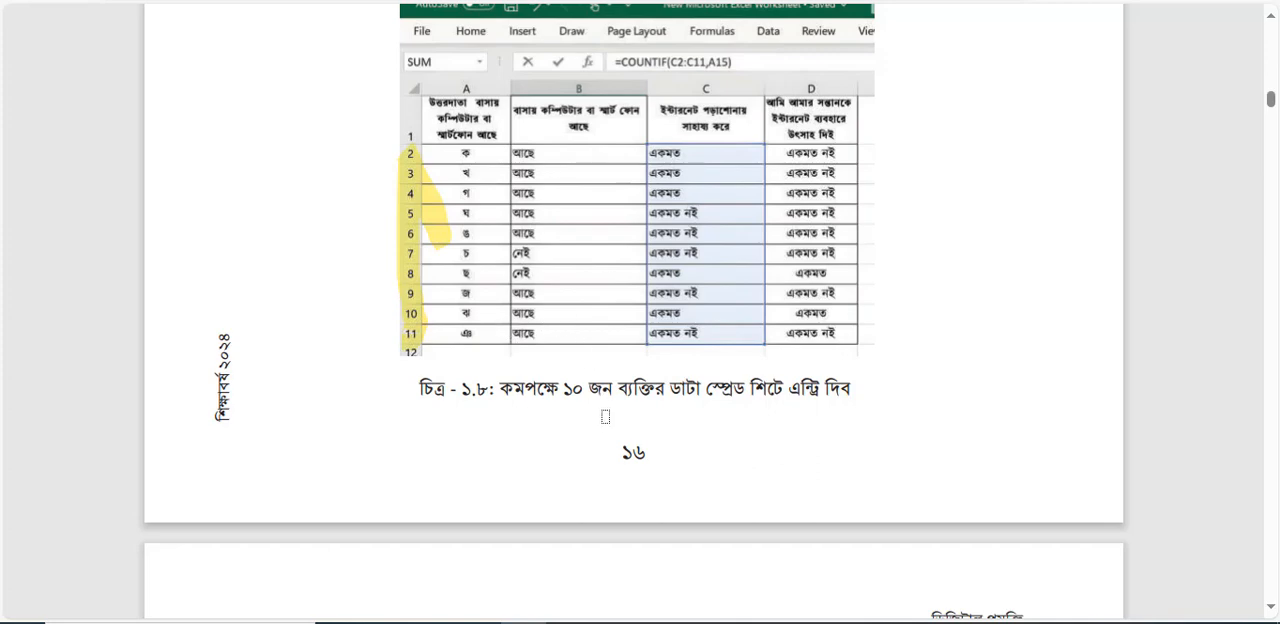
Read the page 24 explanation of entering and analysing answers, and compare it with the survey data in the class9_session5 Excel workbook.
{"action": "scroll", "coordinate": [662, 428], "scroll_direction": "down", "scroll_amount": 8}
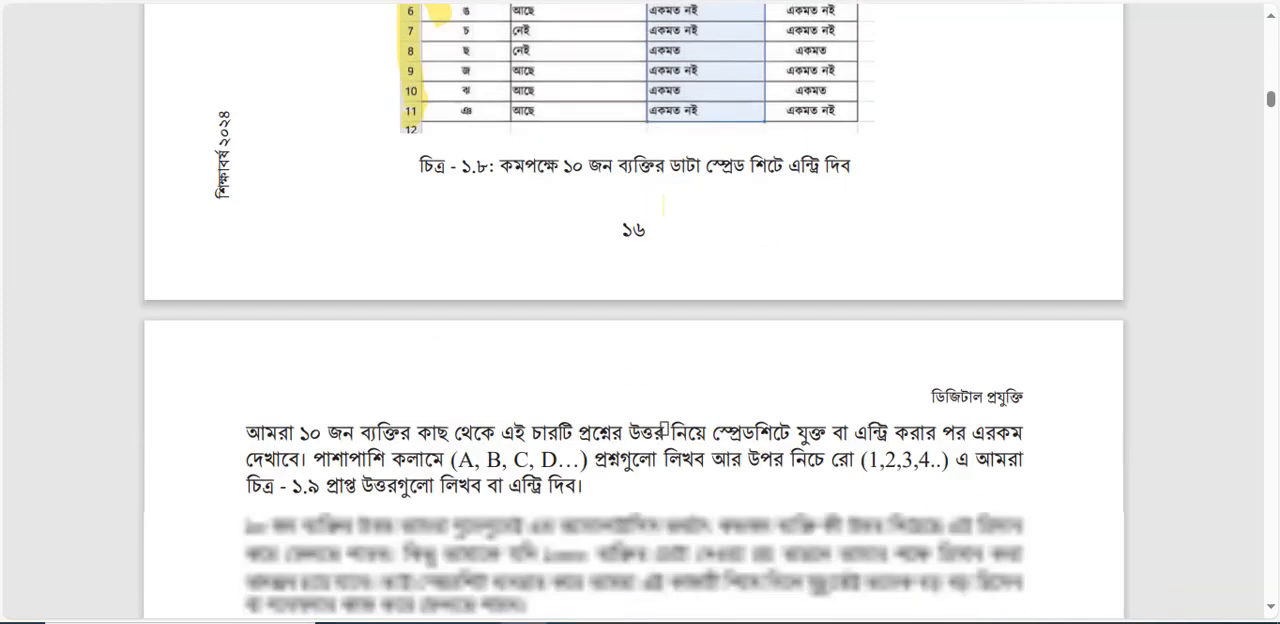
{"action": "scroll", "coordinate": [662, 428], "scroll_direction": "up", "scroll_amount": 3}
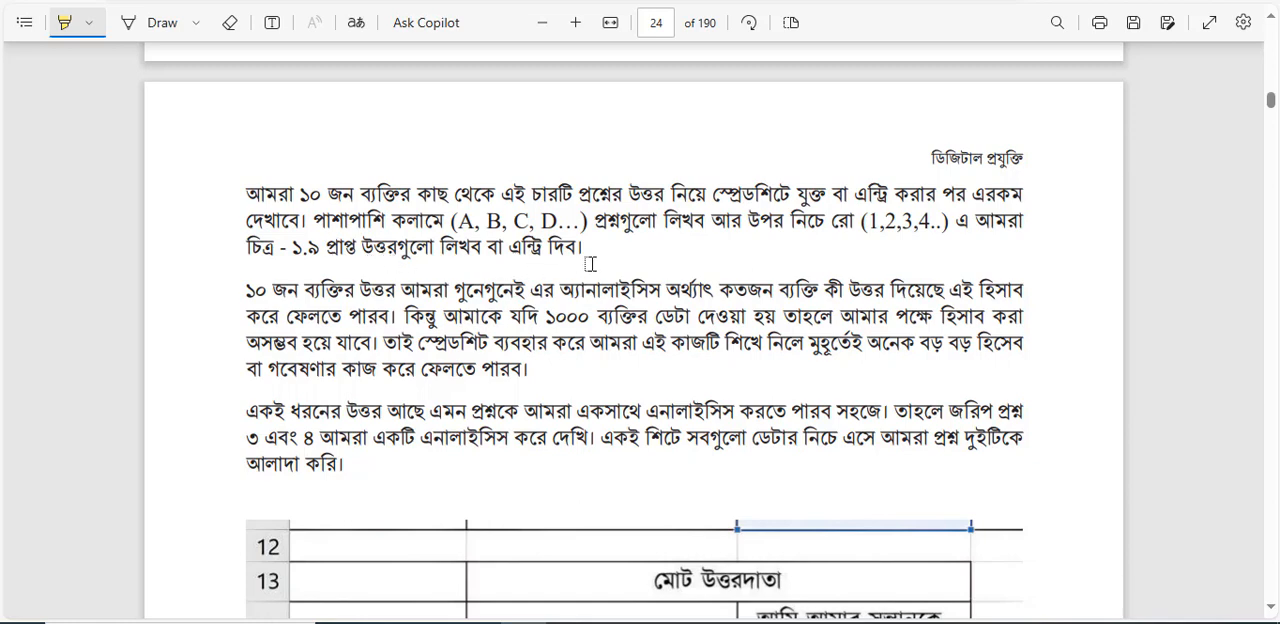
{"action": "scroll", "coordinate": [590, 264], "scroll_direction": "down", "scroll_amount": 1}
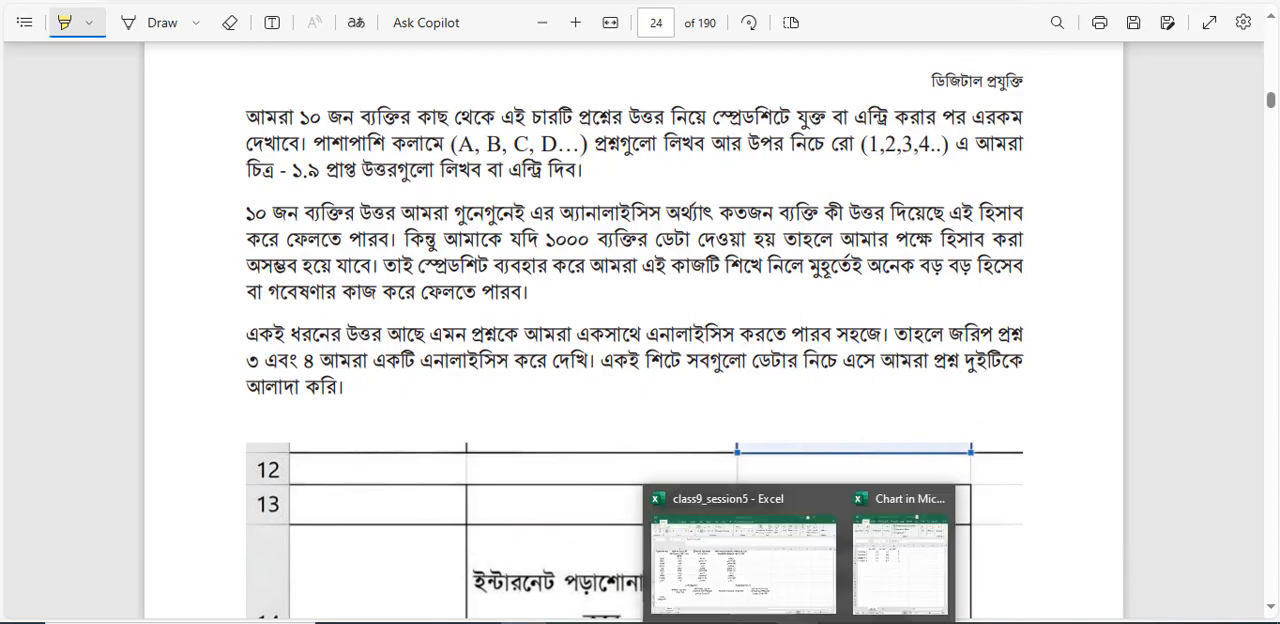
{"action": "left_click", "coordinate": [750, 566]}
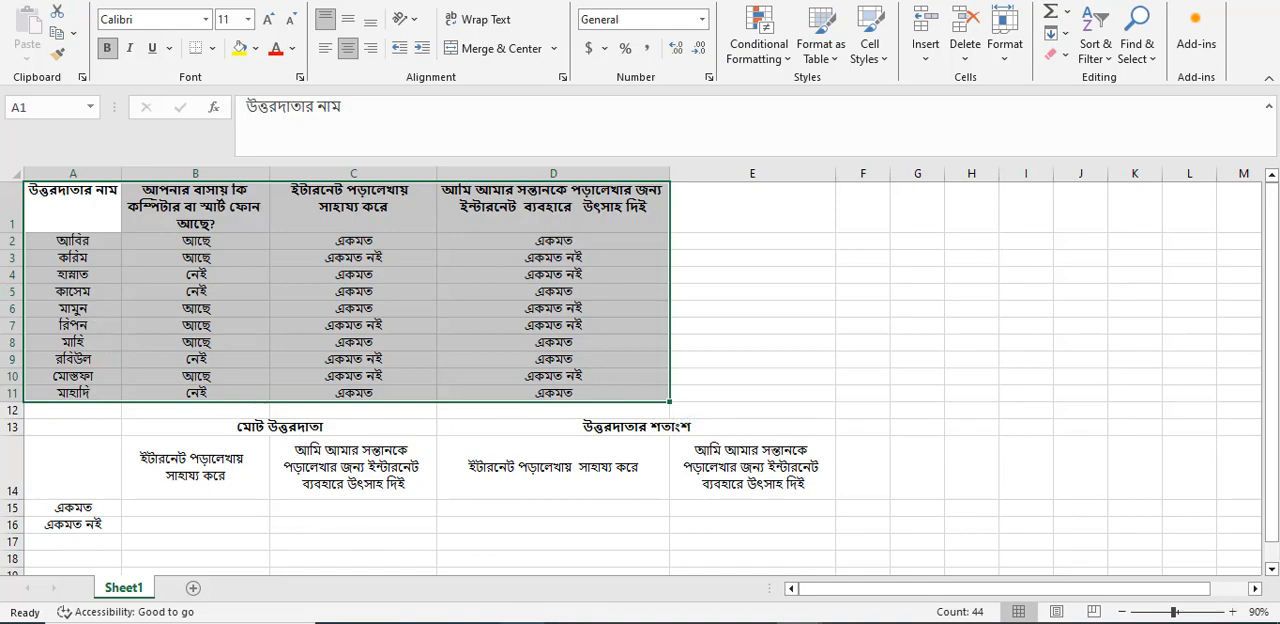
{"action": "left_click", "coordinate": [525, 621]}
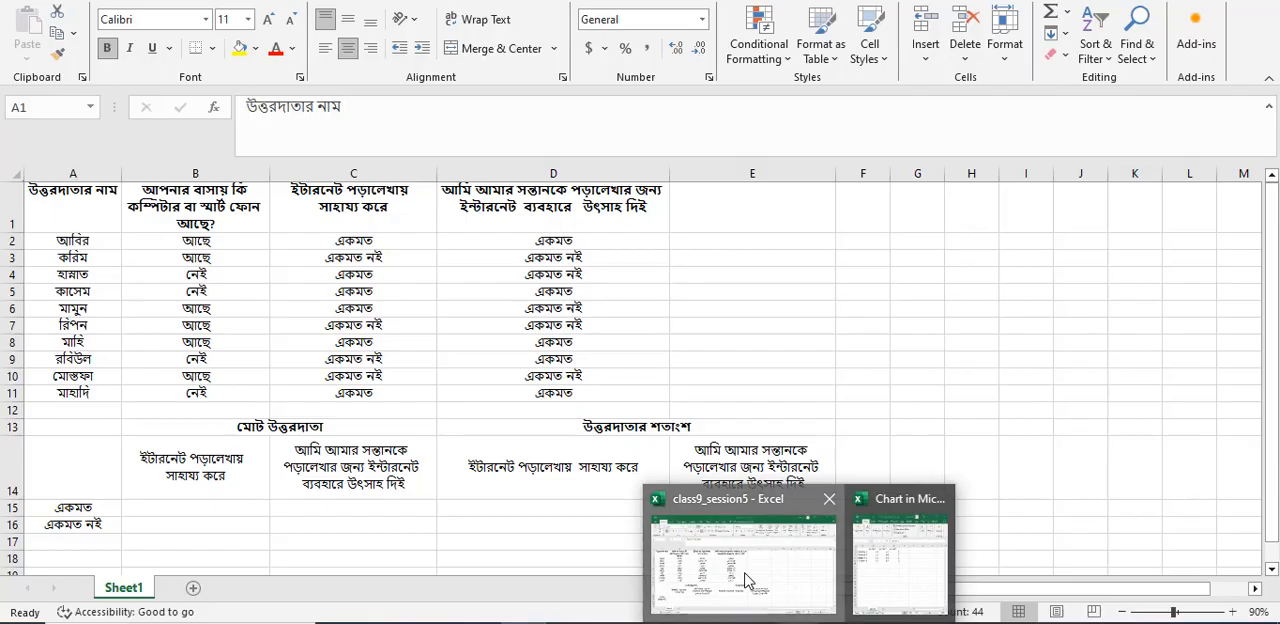
{"action": "left_click", "coordinate": [729, 586]}
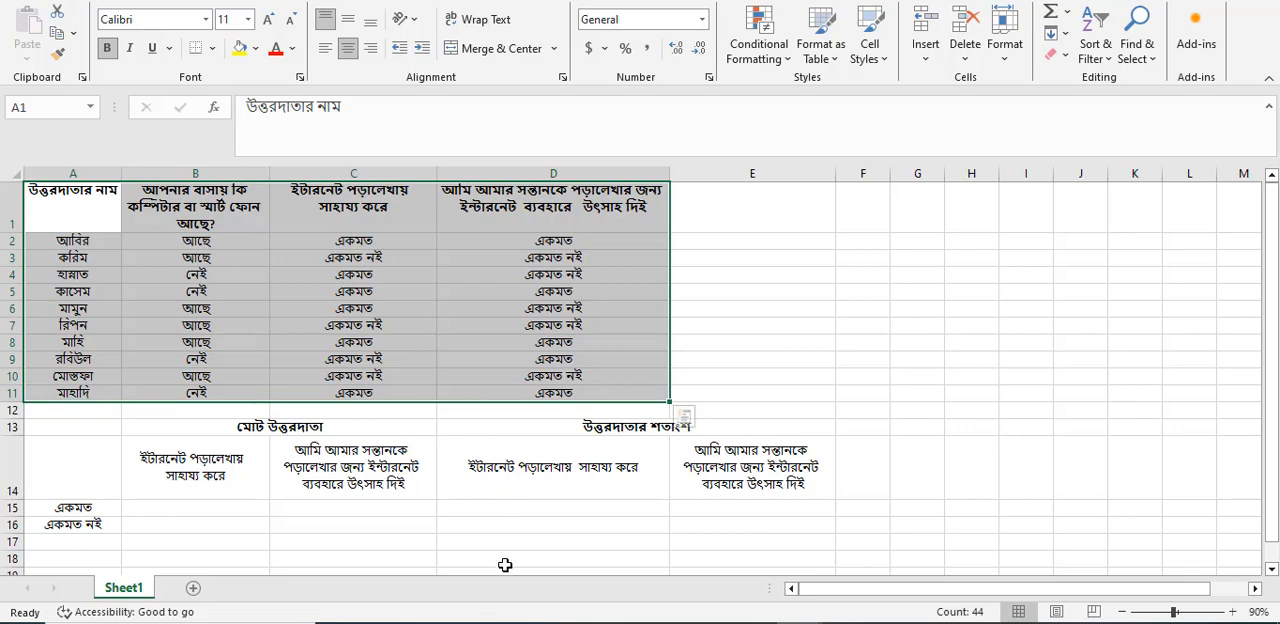
Return to the textbook PDF in Edge and highlight the "মোট উত্তরদাতা" summary table and the column C heading in Figure ১.১০.
{"action": "left_click", "coordinate": [521, 622]}
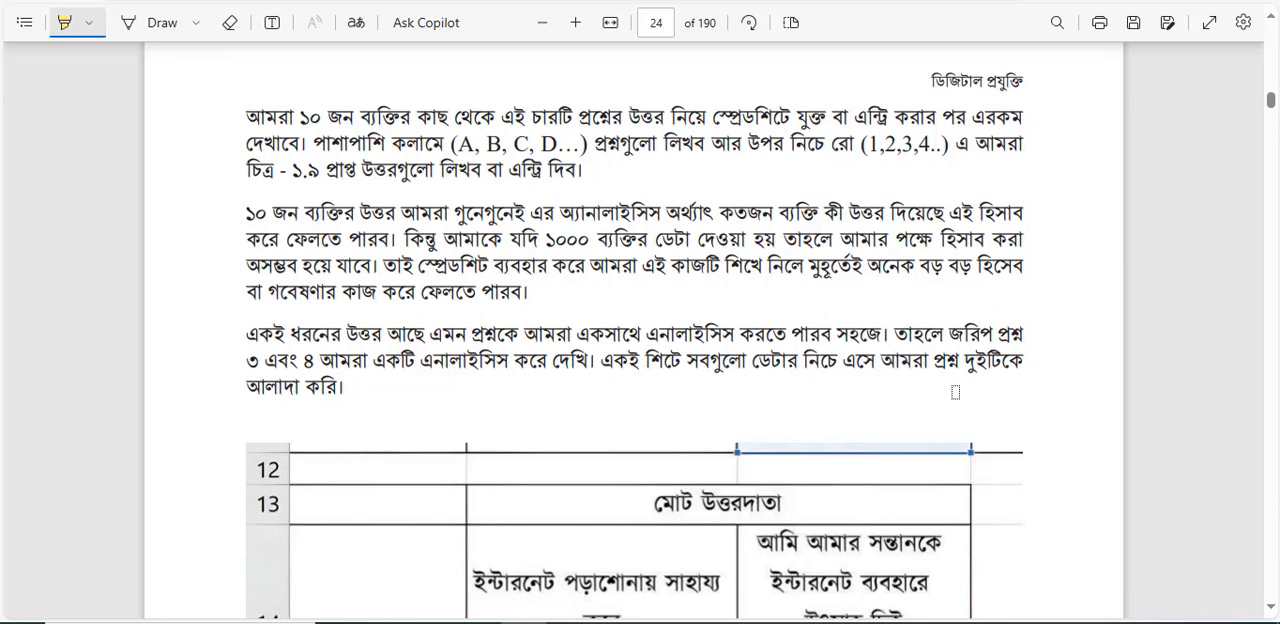
{"action": "scroll", "coordinate": [614, 428], "scroll_direction": "down", "scroll_amount": 5}
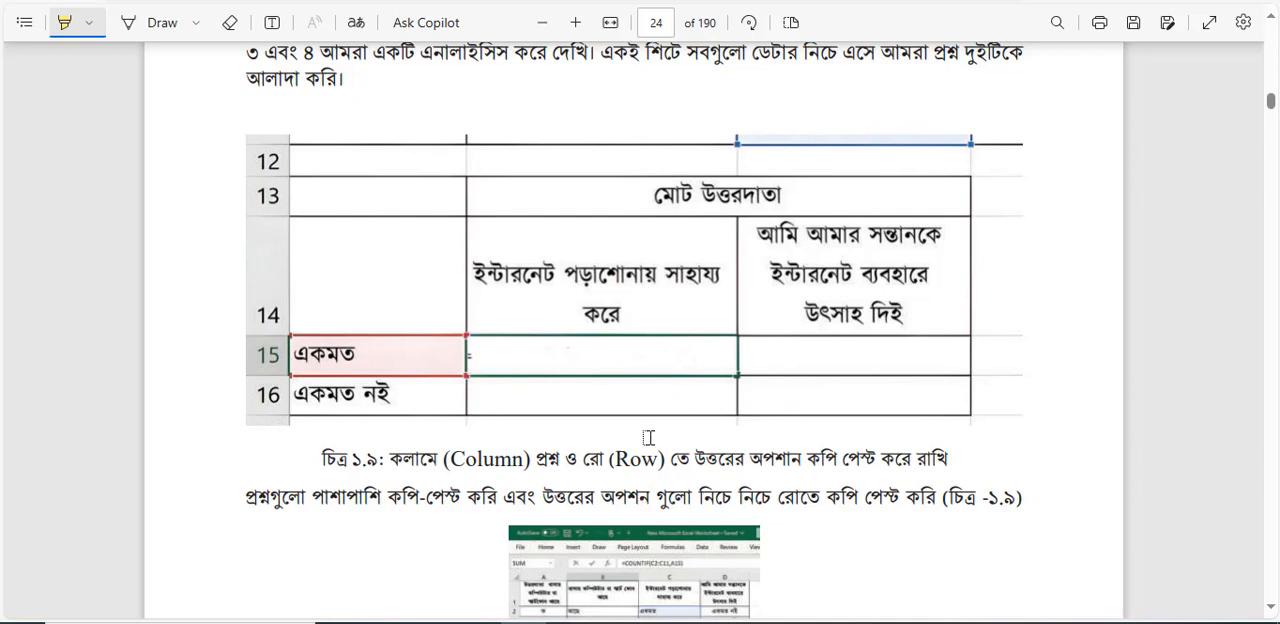
{"action": "scroll", "coordinate": [648, 437], "scroll_direction": "down", "scroll_amount": 3}
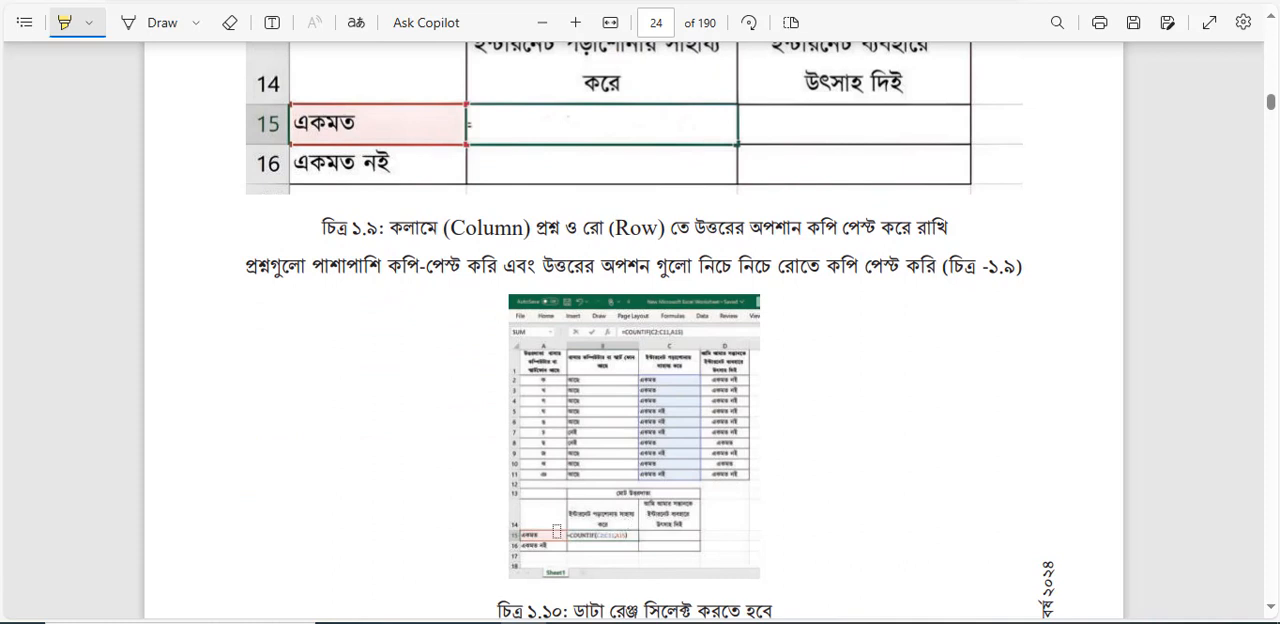
{"action": "scroll", "coordinate": [670, 493], "scroll_direction": "down", "scroll_amount": 1}
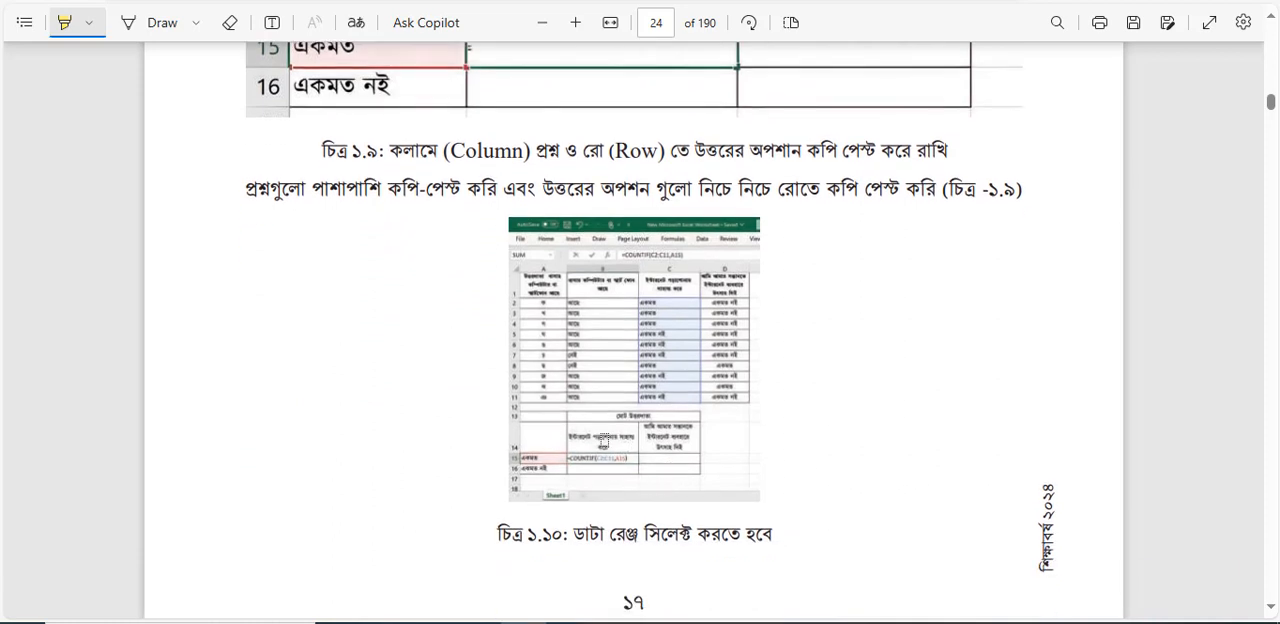
{"action": "mouse_move", "coordinate": [553, 424]}
{"action": "left_mouse_down"}
{"action": "mouse_move", "coordinate": [660, 428]}
{"action": "mouse_move", "coordinate": [710, 455]}
{"action": "mouse_move", "coordinate": [660, 423]}
{"action": "mouse_move", "coordinate": [580, 432]}
{"action": "mouse_move", "coordinate": [545, 452]}
{"action": "mouse_move", "coordinate": [697, 435]}
{"action": "mouse_move", "coordinate": [678, 428]}
{"action": "mouse_move", "coordinate": [625, 455]}
{"action": "mouse_move", "coordinate": [682, 454]}
{"action": "left_mouse_up"}
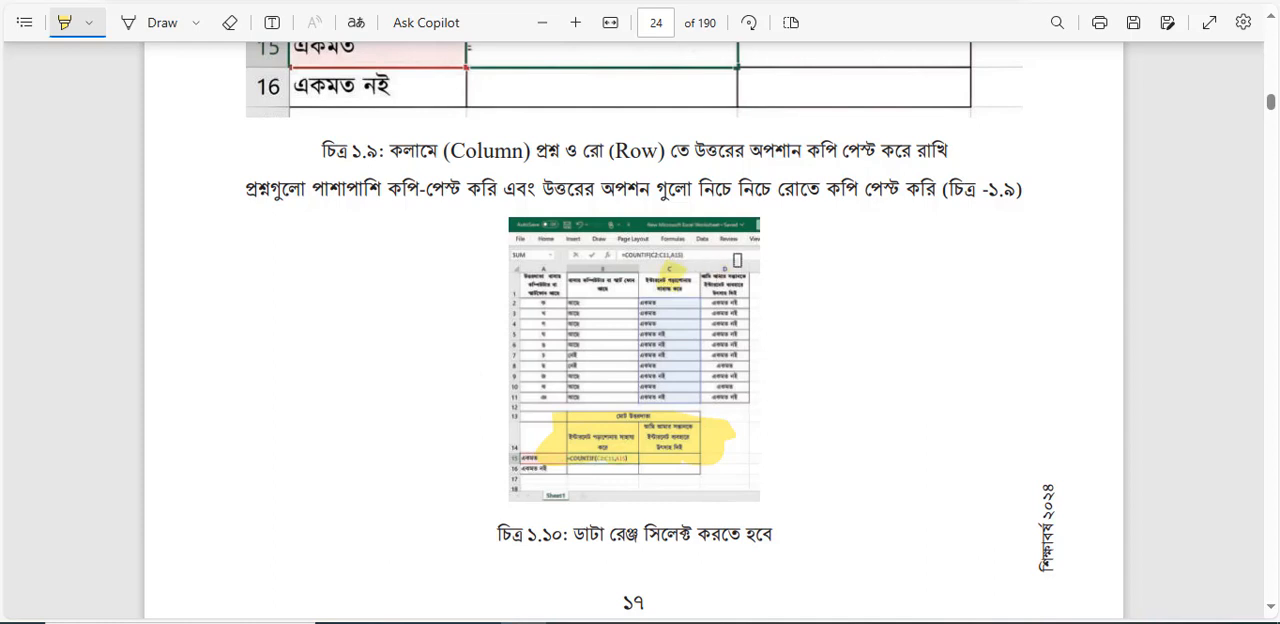
Review the Figure ১.৯ layout, switch back to the class9_session5 workbook in Excel, and select the "মোট উত্তরদাতা" heading in B13.
{"action": "scroll", "coordinate": [826, 324], "scroll_direction": "up", "scroll_amount": 2}
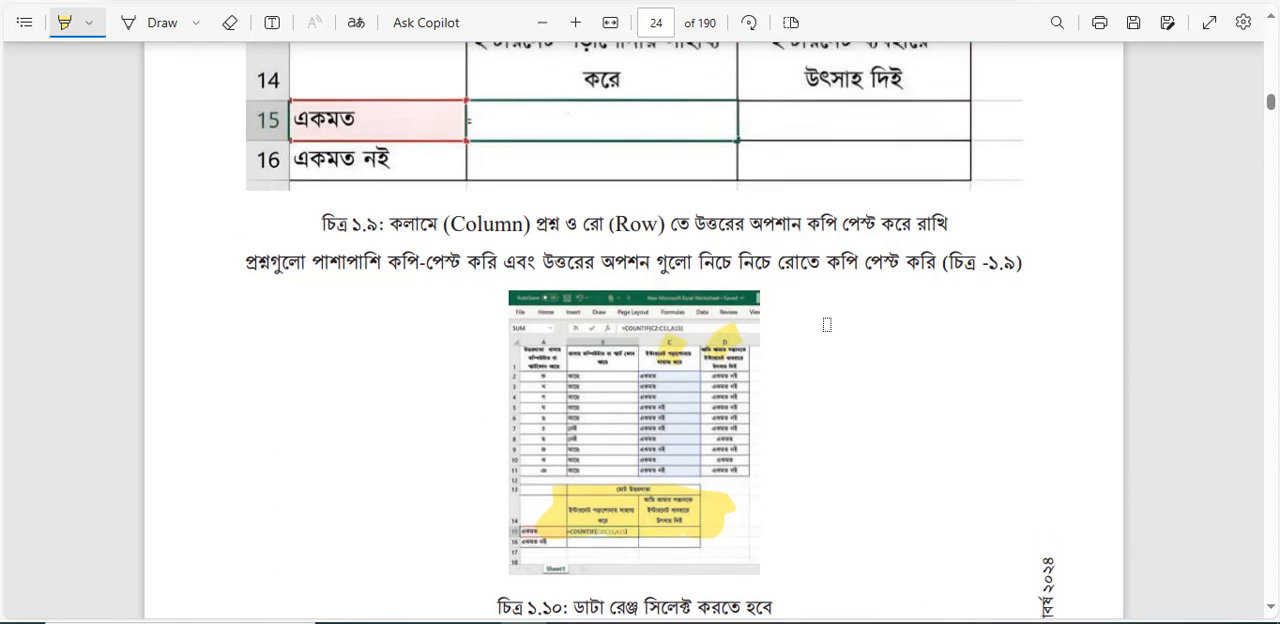
{"action": "scroll", "coordinate": [826, 324], "scroll_direction": "up", "scroll_amount": 8}
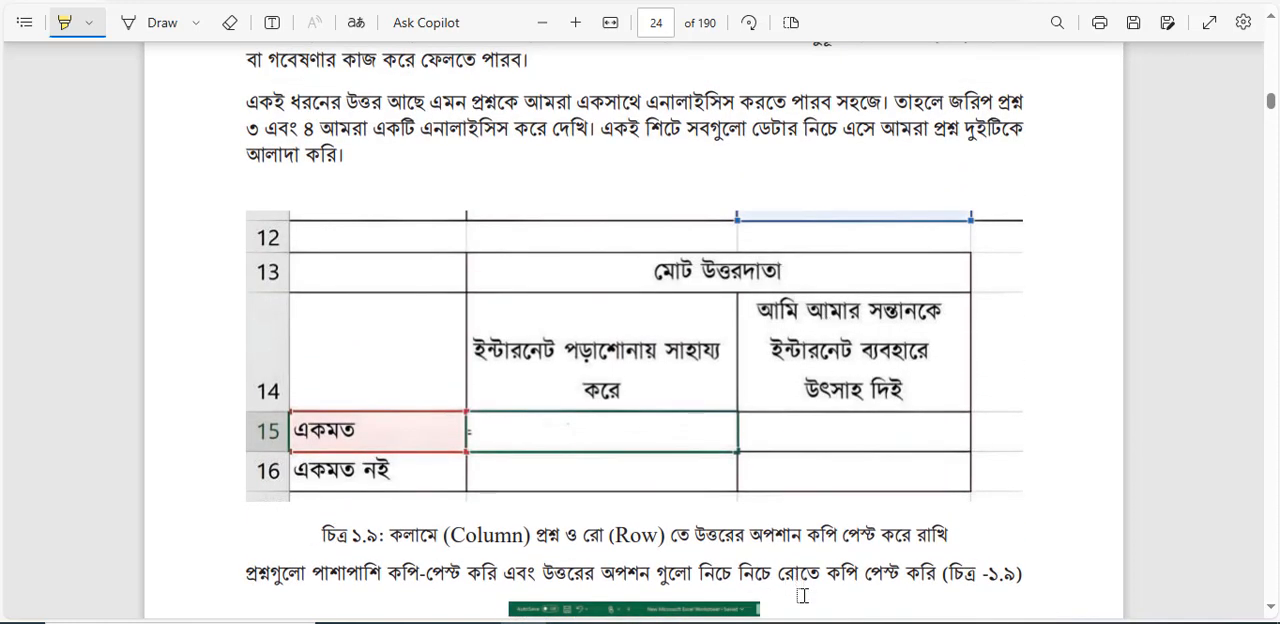
{"action": "mouse_move", "coordinate": [800, 615]}
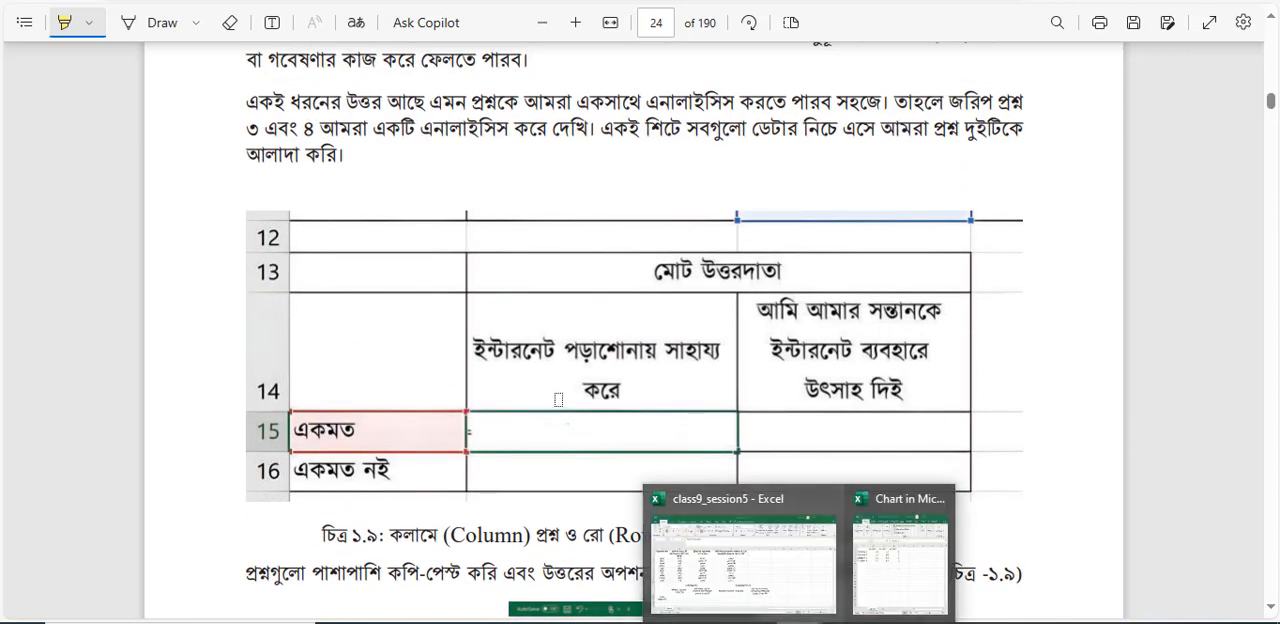
{"action": "left_click", "coordinate": [736, 596]}
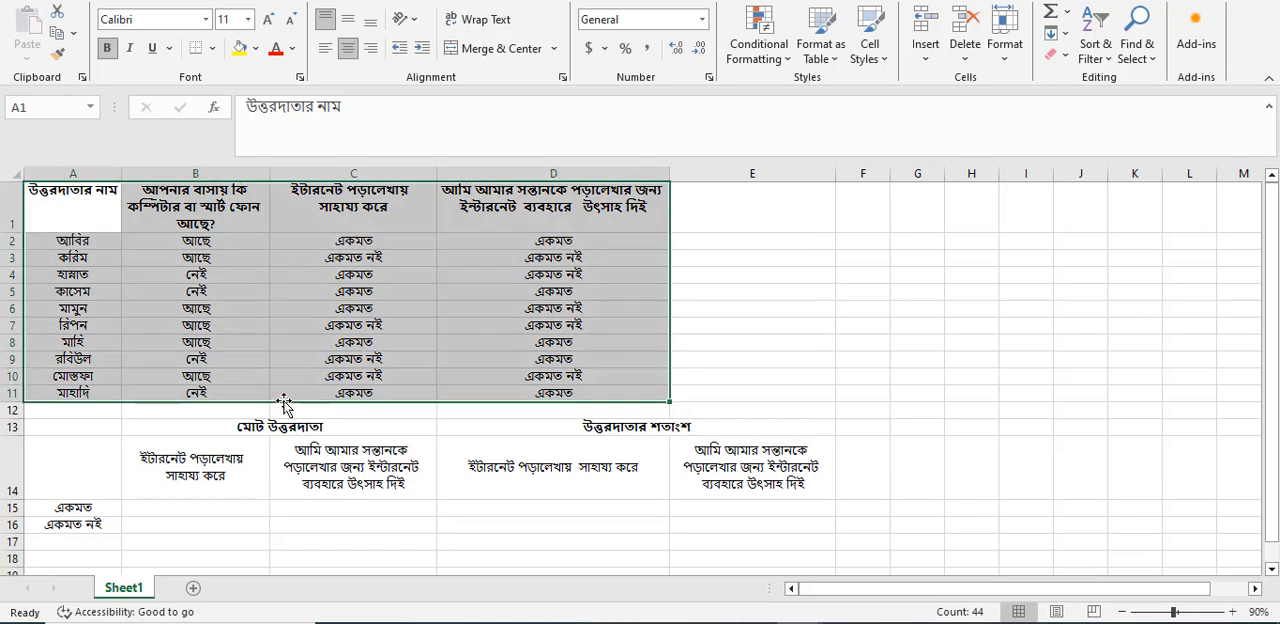
{"action": "left_click", "coordinate": [292, 429]}
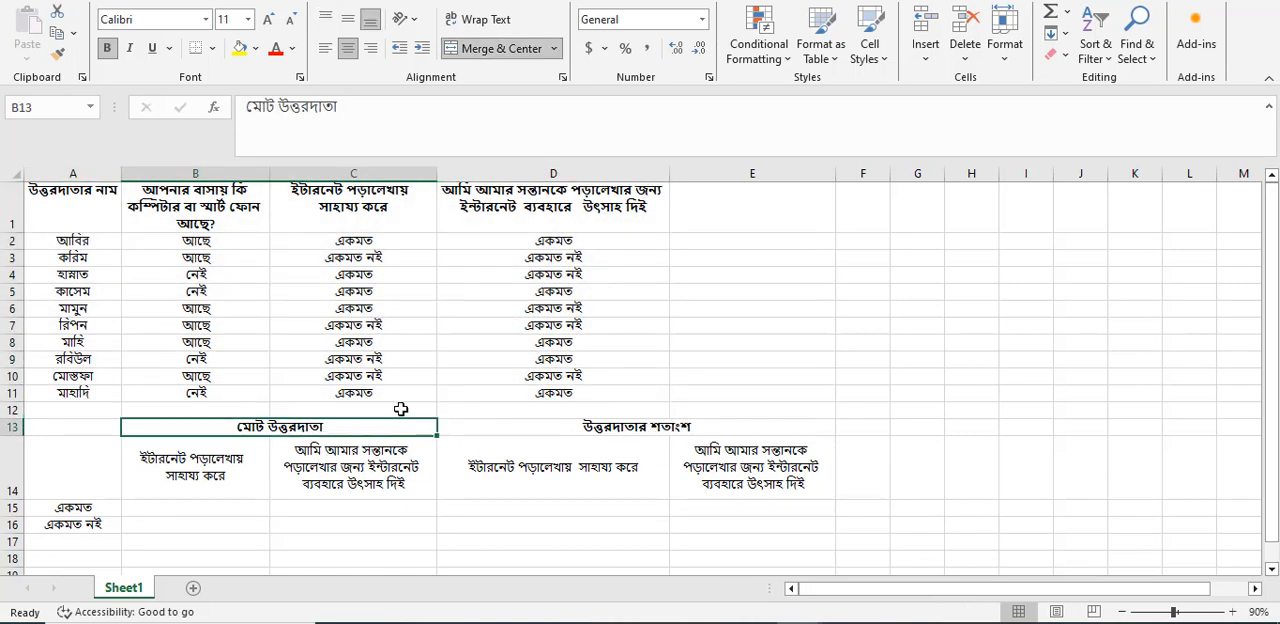
Review the two question headings in row 14, the first answers in column C and the answer options in A15 and A16.
{"action": "left_click", "coordinate": [184, 478]}
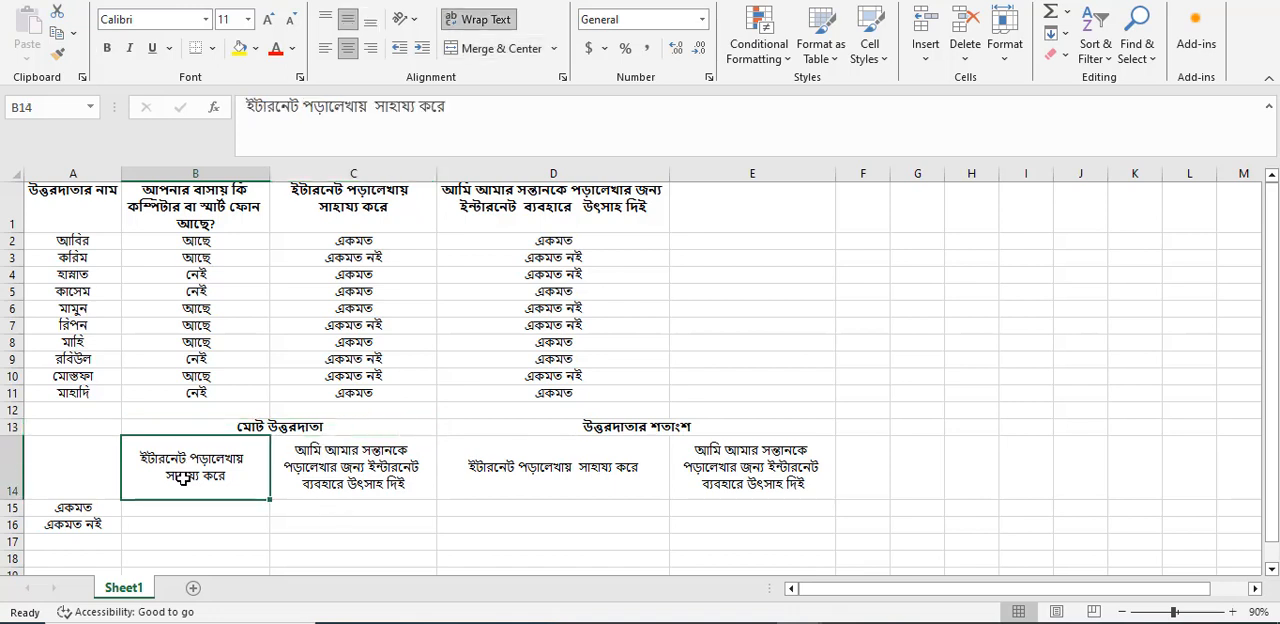
{"action": "left_click", "coordinate": [366, 478]}
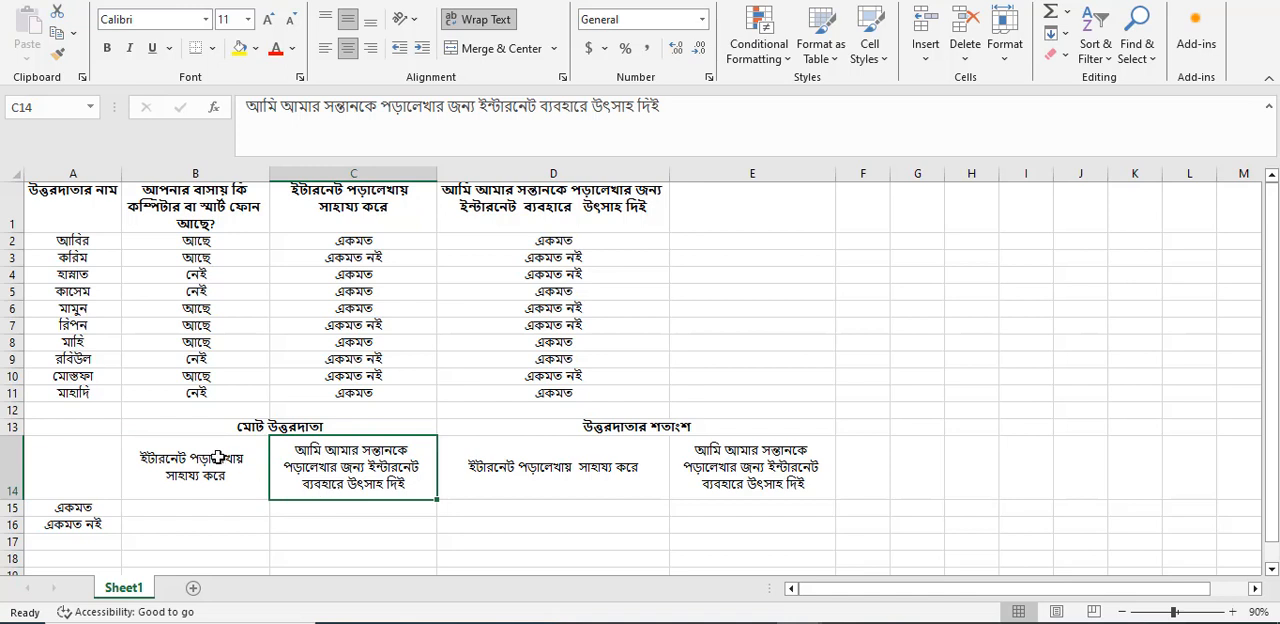
{"action": "left_click", "coordinate": [368, 245]}
{"action": "left_click", "coordinate": [368, 258]}
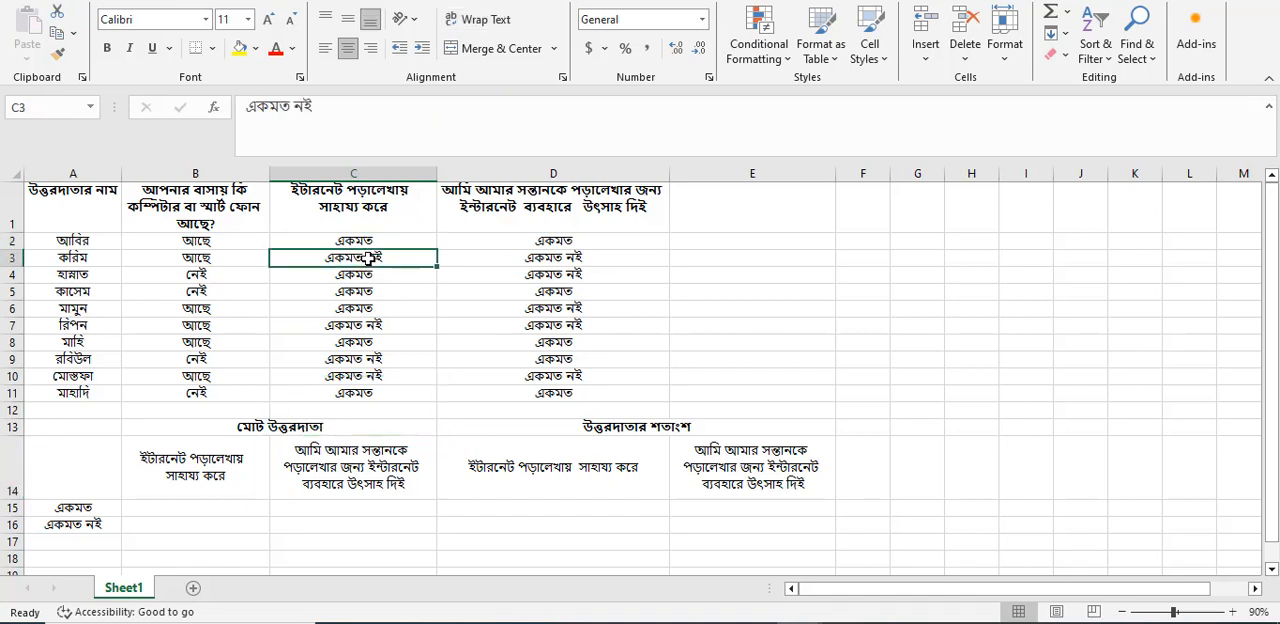
{"action": "left_click", "coordinate": [105, 512]}
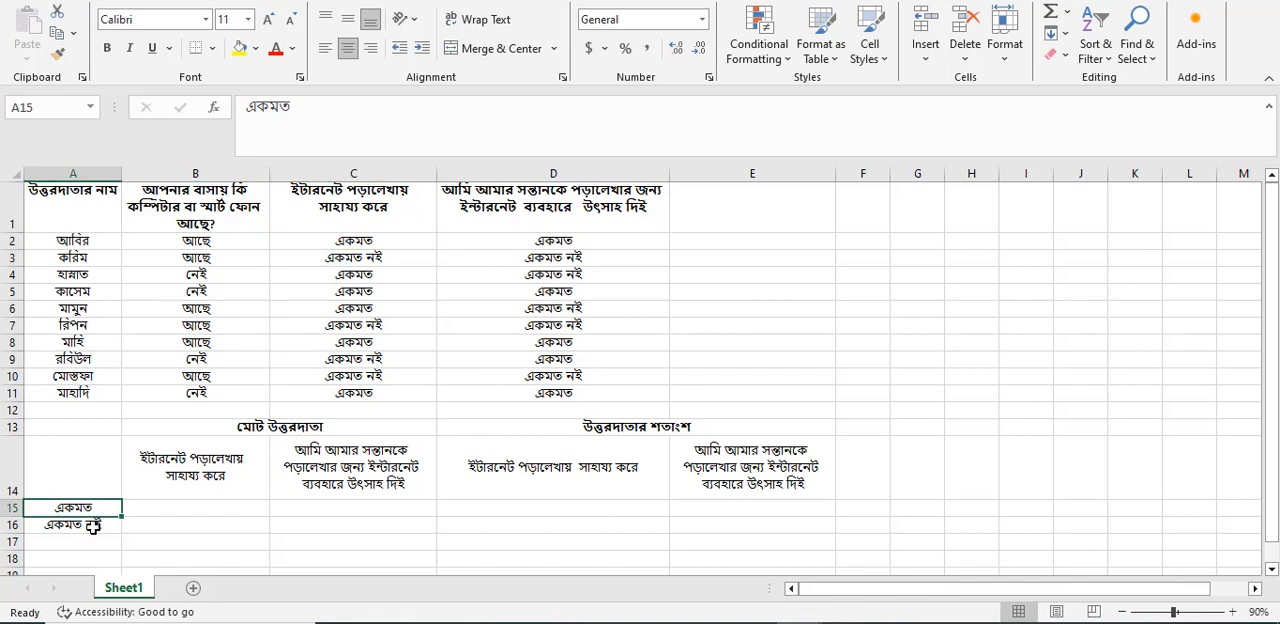
{"action": "left_click", "coordinate": [89, 527]}
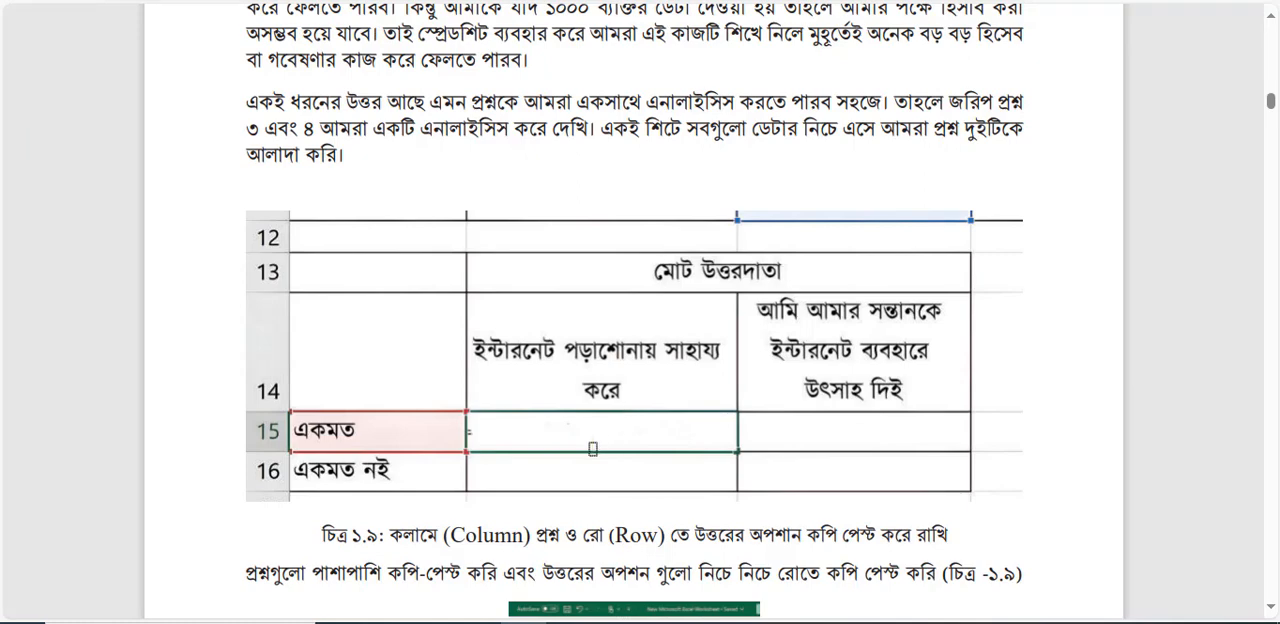
Switch to the textbook PDF in Edge, highlight "COUNTIFS" in the formula below Figure ১.১০, and return to the Excel workbook.
{"action": "scroll", "coordinate": [592, 449], "scroll_direction": "down", "scroll_amount": 3}
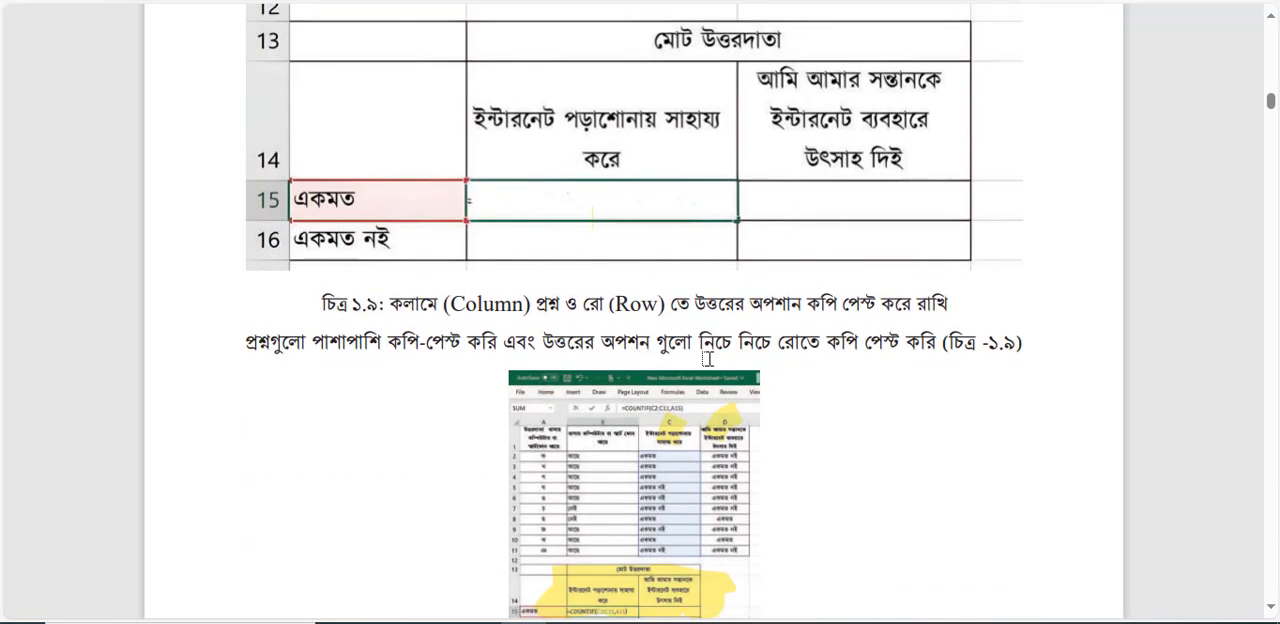
{"action": "scroll", "coordinate": [842, 387], "scroll_direction": "down", "scroll_amount": 5}
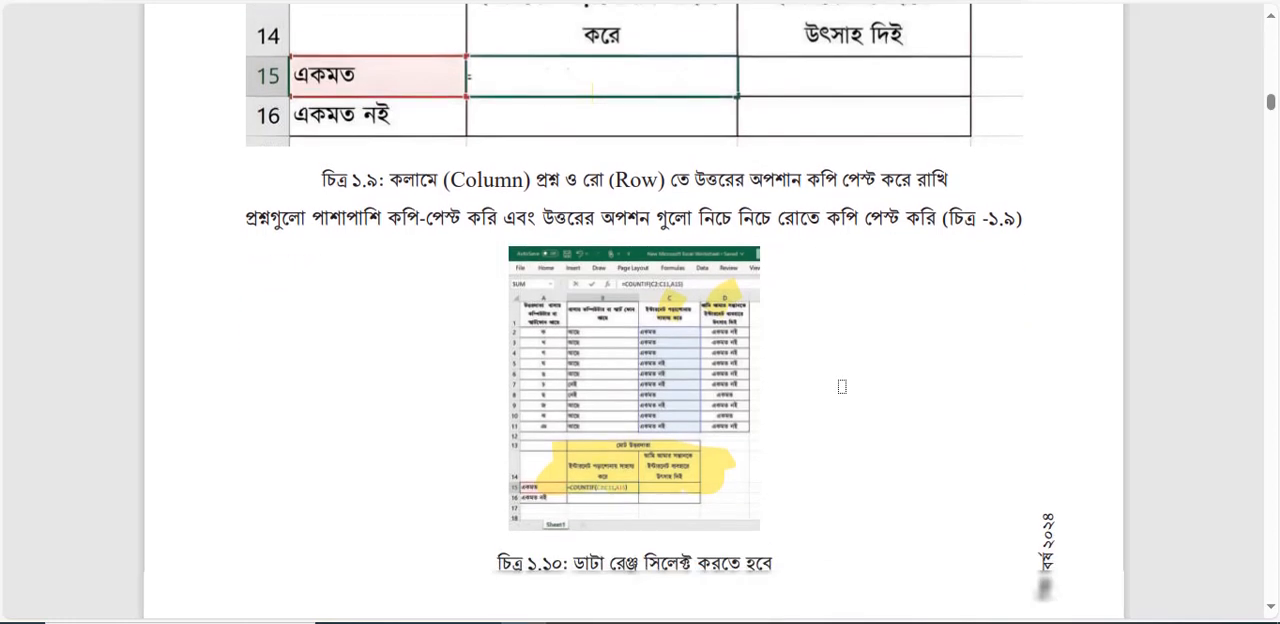
{"action": "scroll", "coordinate": [842, 387], "scroll_direction": "down", "scroll_amount": 2}
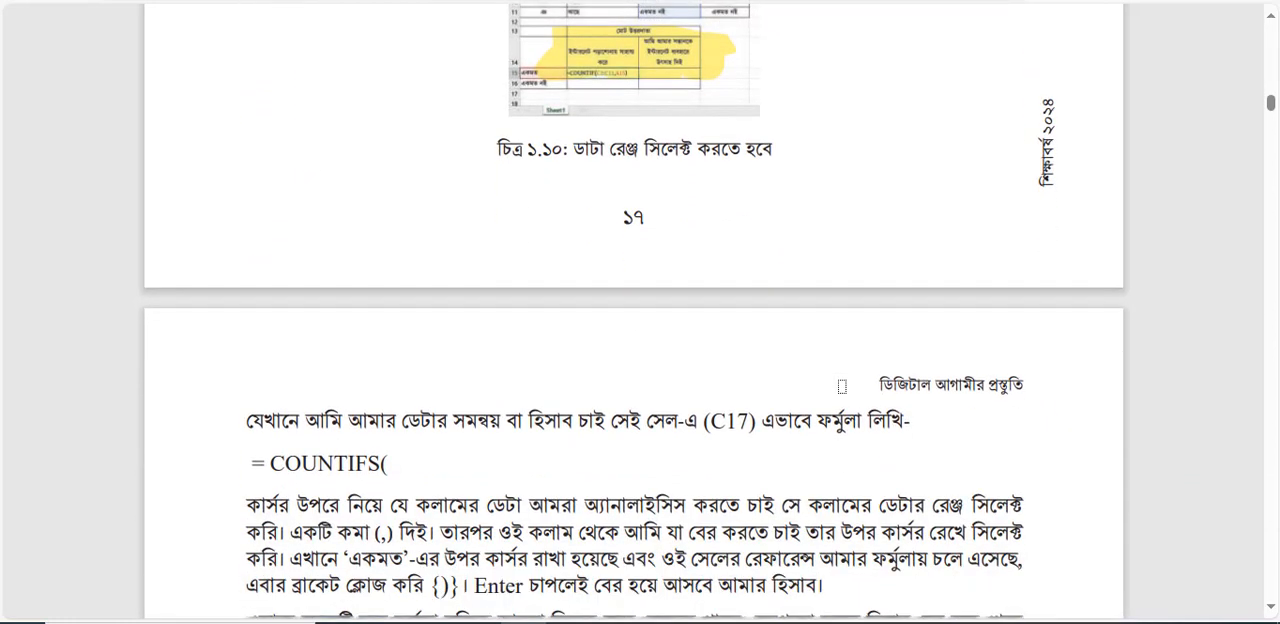
{"action": "scroll", "coordinate": [842, 387], "scroll_direction": "down", "scroll_amount": 1}
{"action": "scroll", "coordinate": [842, 387], "scroll_direction": "up", "scroll_amount": 1}
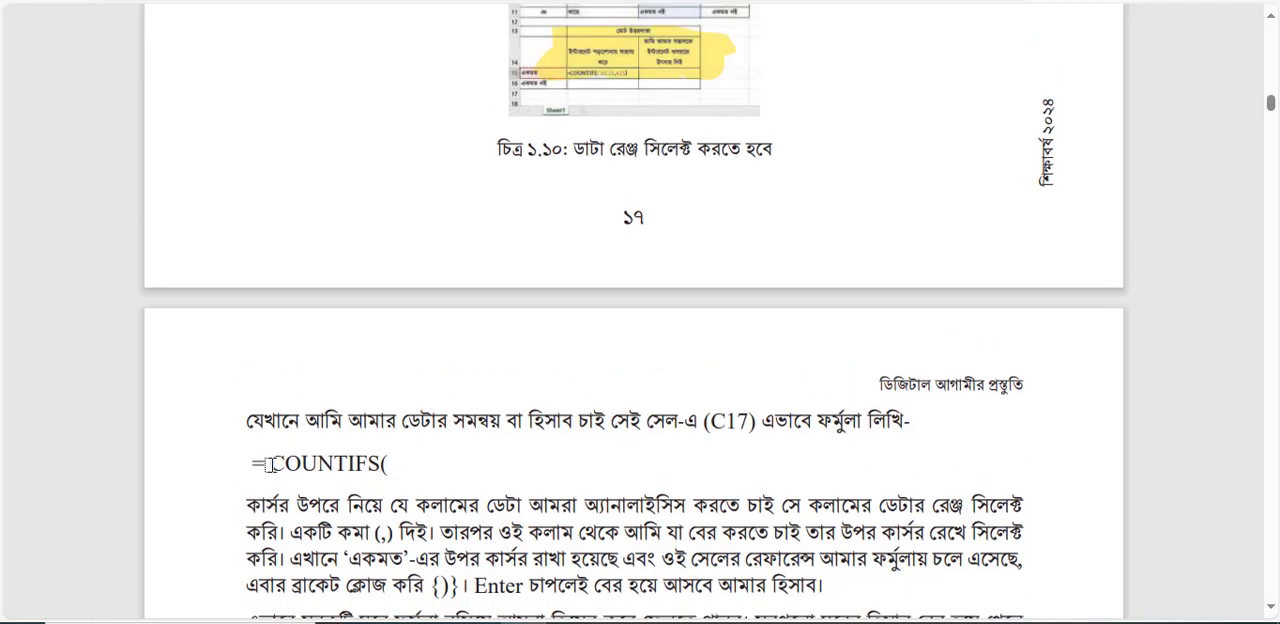
{"action": "left_click_drag", "start_coordinate": [268, 464], "coordinate": [378, 466]}
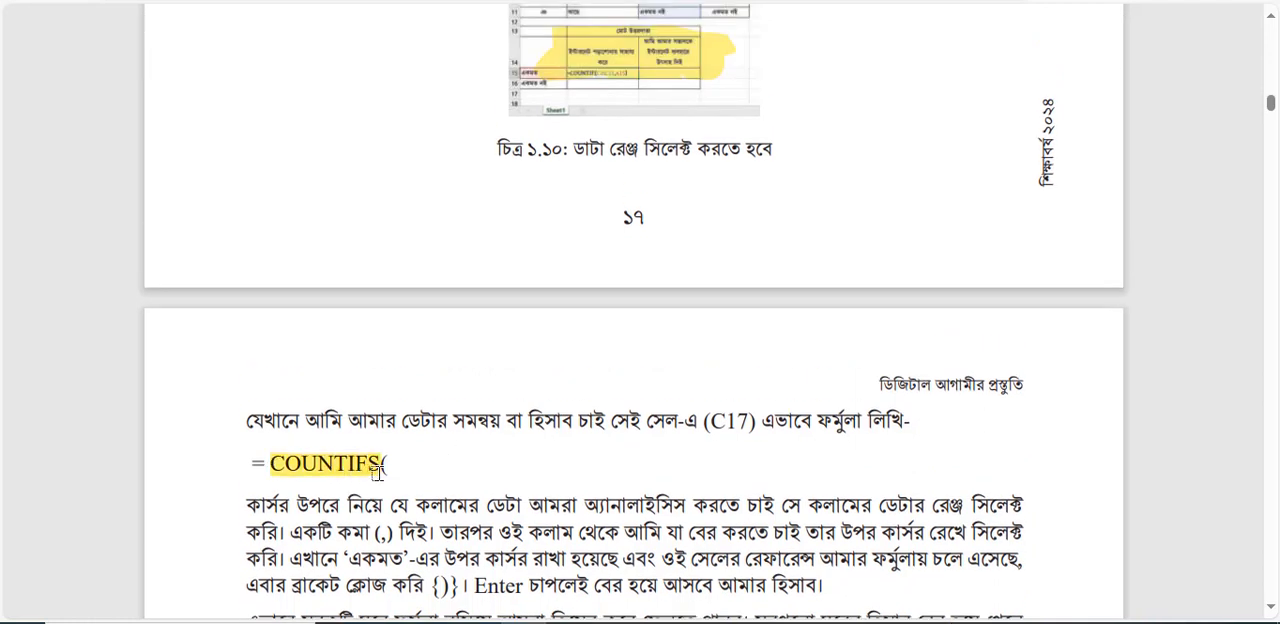
{"action": "left_click", "coordinate": [786, 583]}
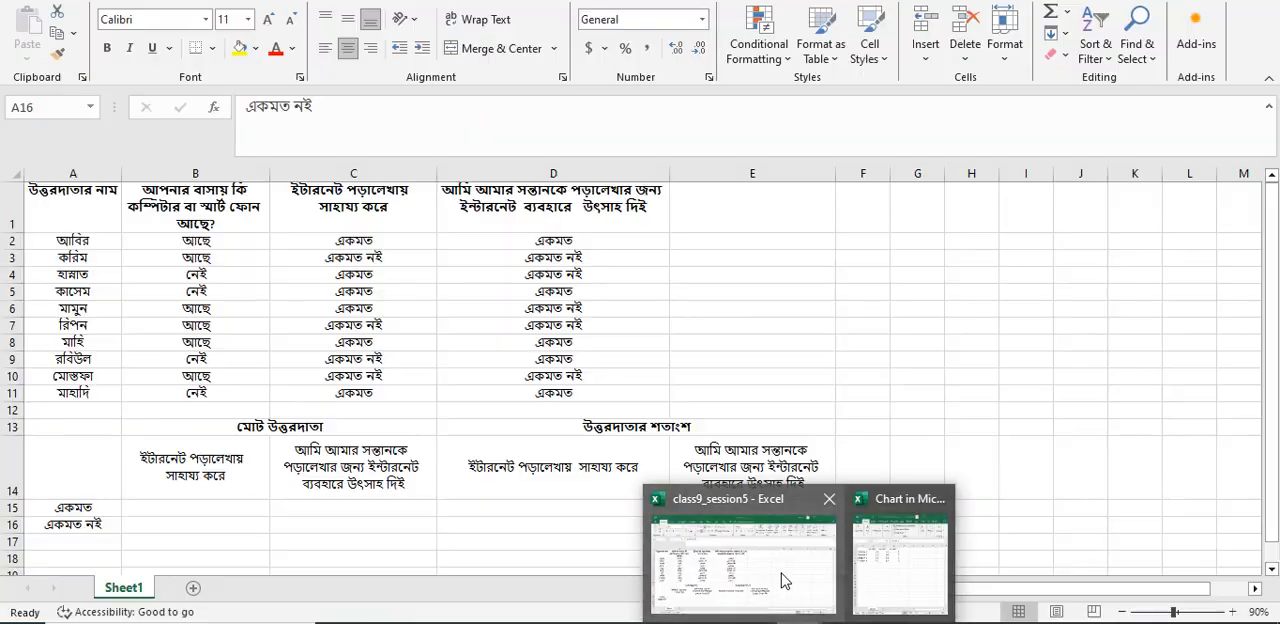
{"action": "left_click", "coordinate": [216, 514]}
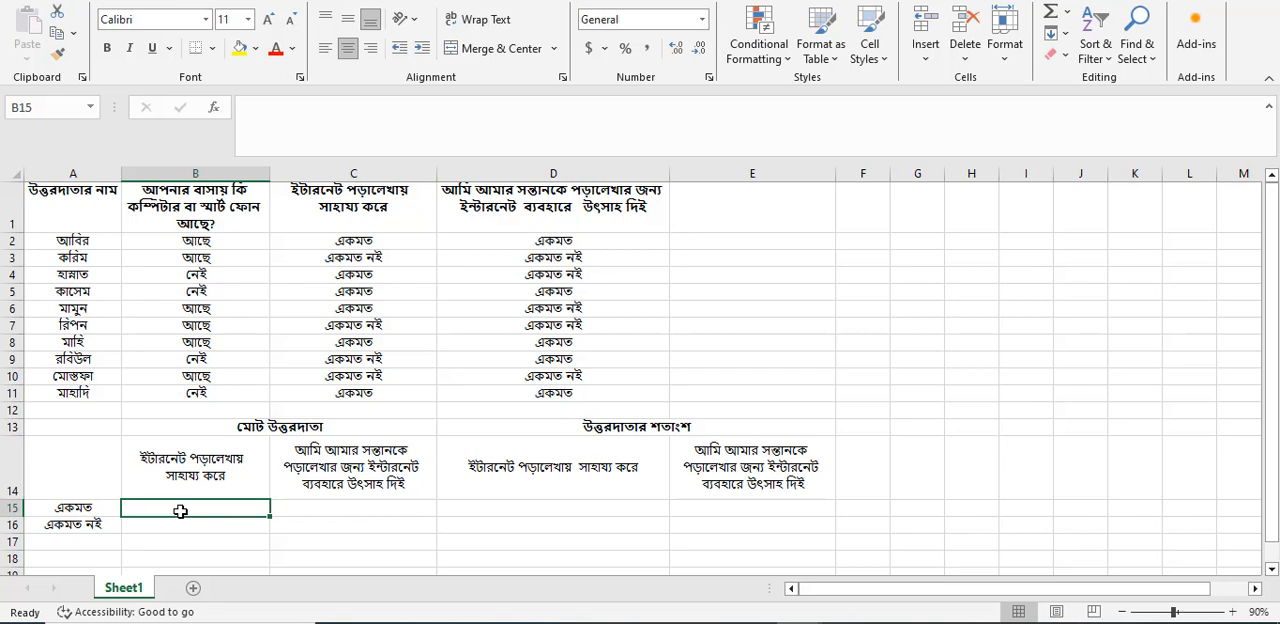
{"action": "type", "text": "countifs"}
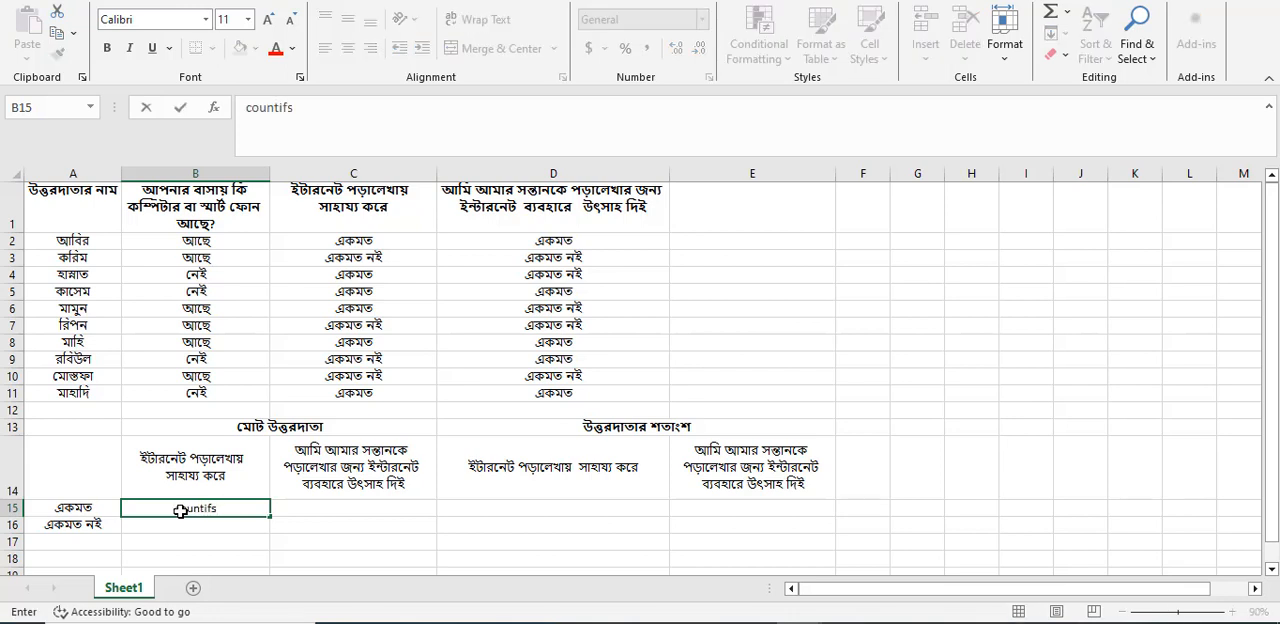
{"action": "type", "text": "()"}
{"action": "key", "text": "Left"}
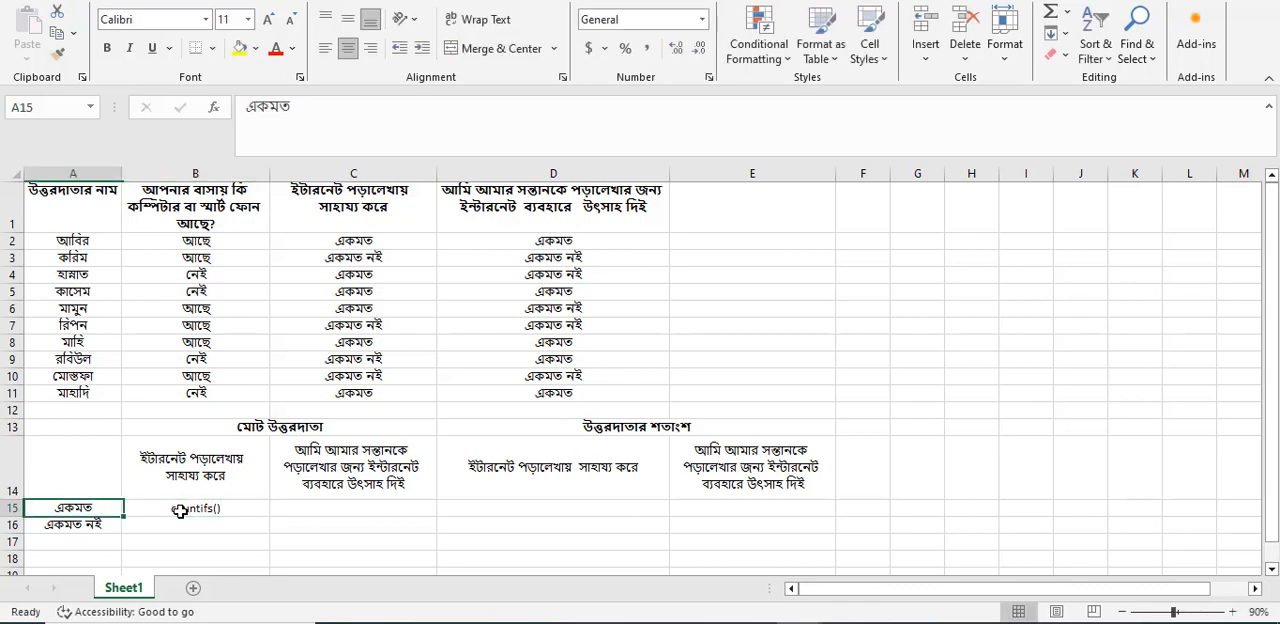
{"action": "double_click", "coordinate": [231, 511]}
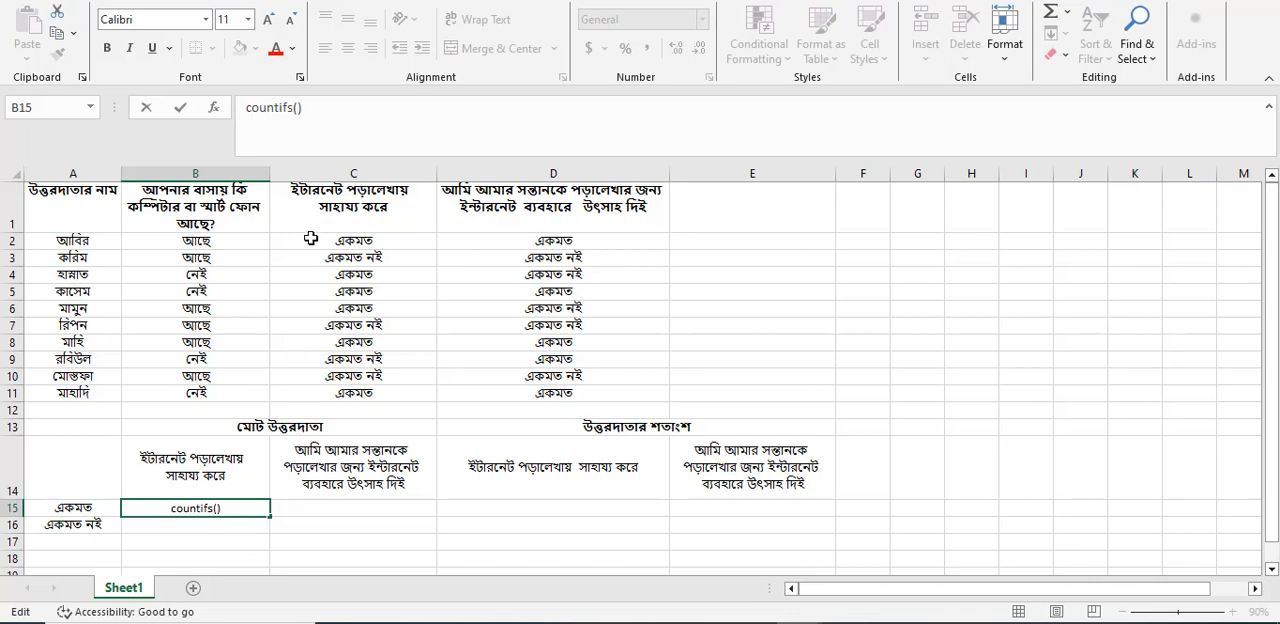
{"action": "left_click_drag", "start_coordinate": [311, 238], "coordinate": [340, 388]}
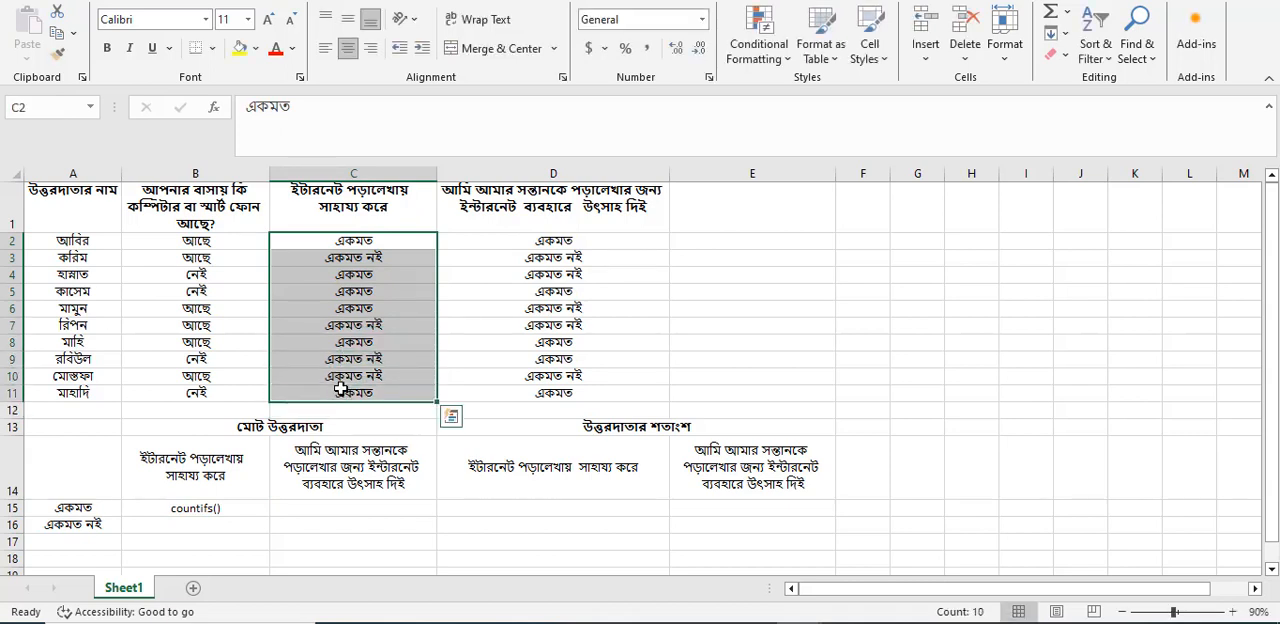
Enter =COUNTIFS(C2:C11,C2) in B15 to count the "একমত" answers to the first question.
{"action": "left_click", "coordinate": [218, 515]}
{"action": "double_click", "coordinate": [228, 508]}
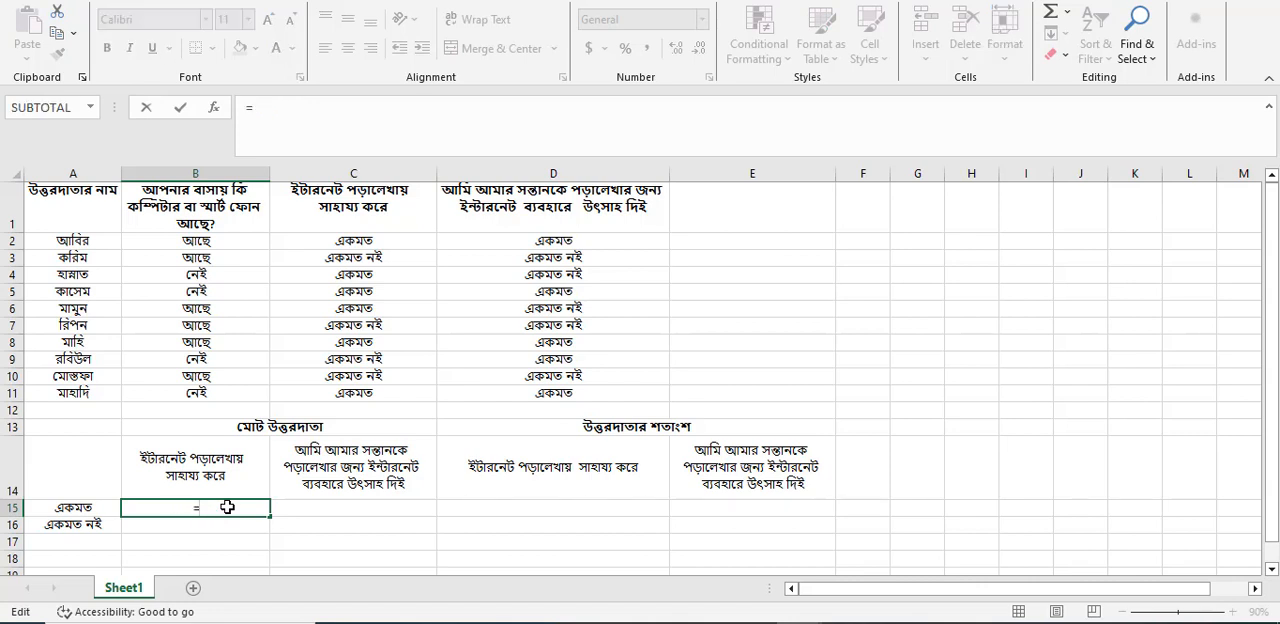
{"action": "type", "text": "=c"}
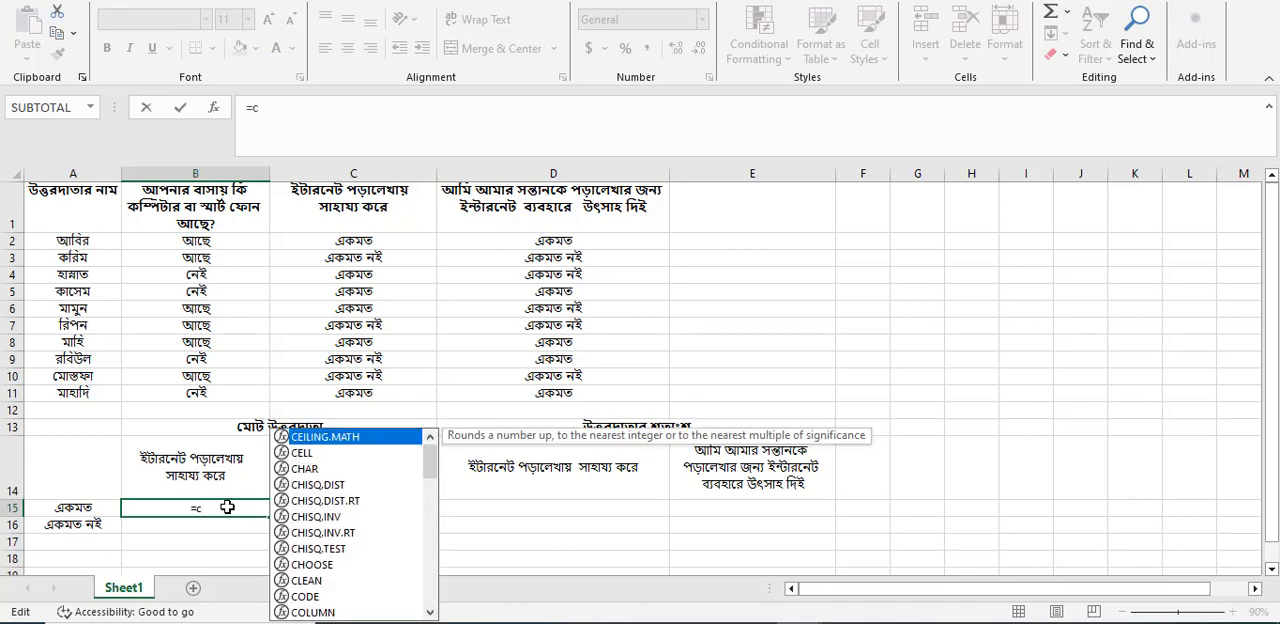
{"action": "type", "text": "ount"}
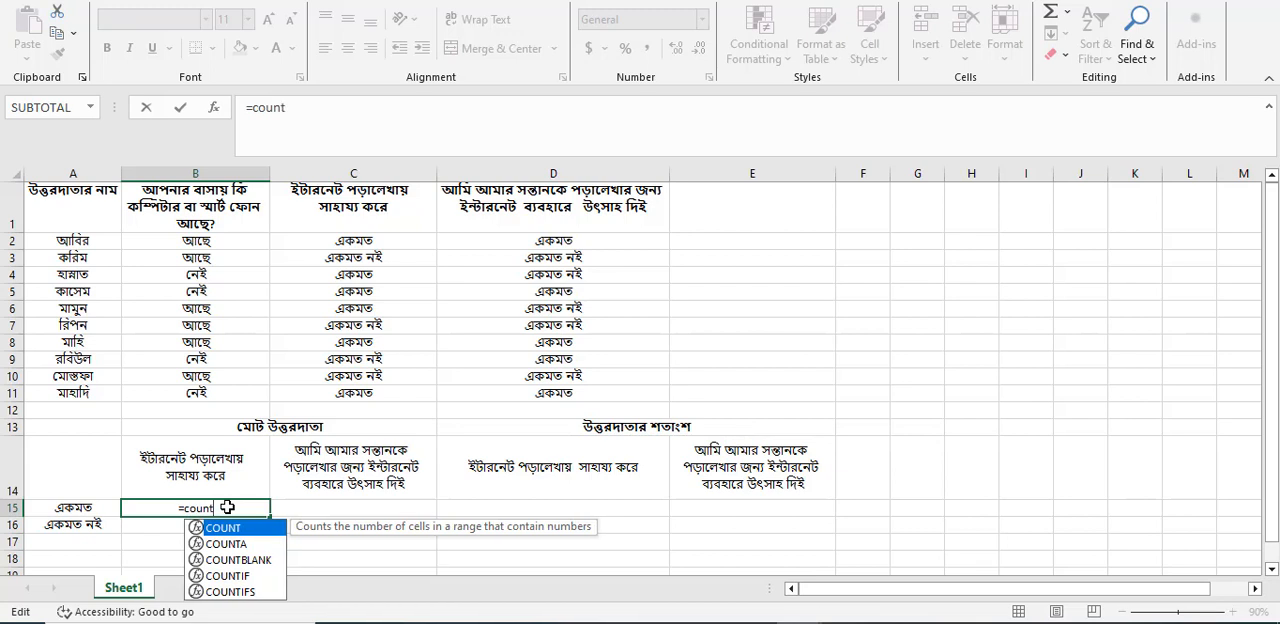
{"action": "type", "text": "ifs"}
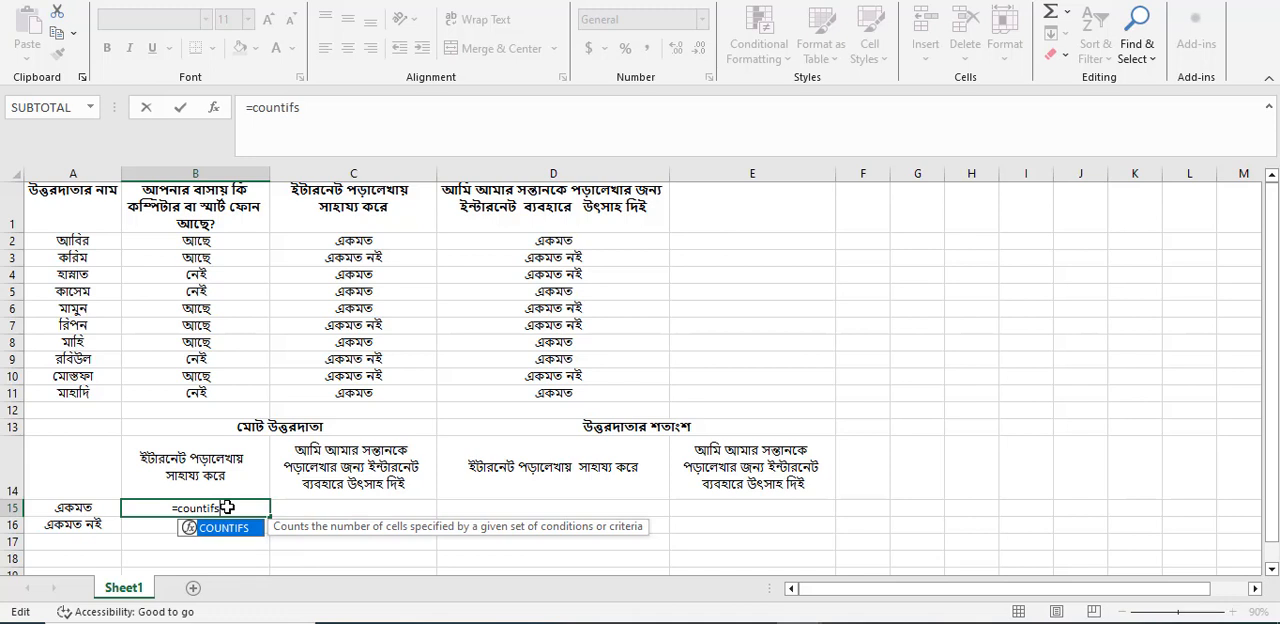
{"action": "type", "text": "("}
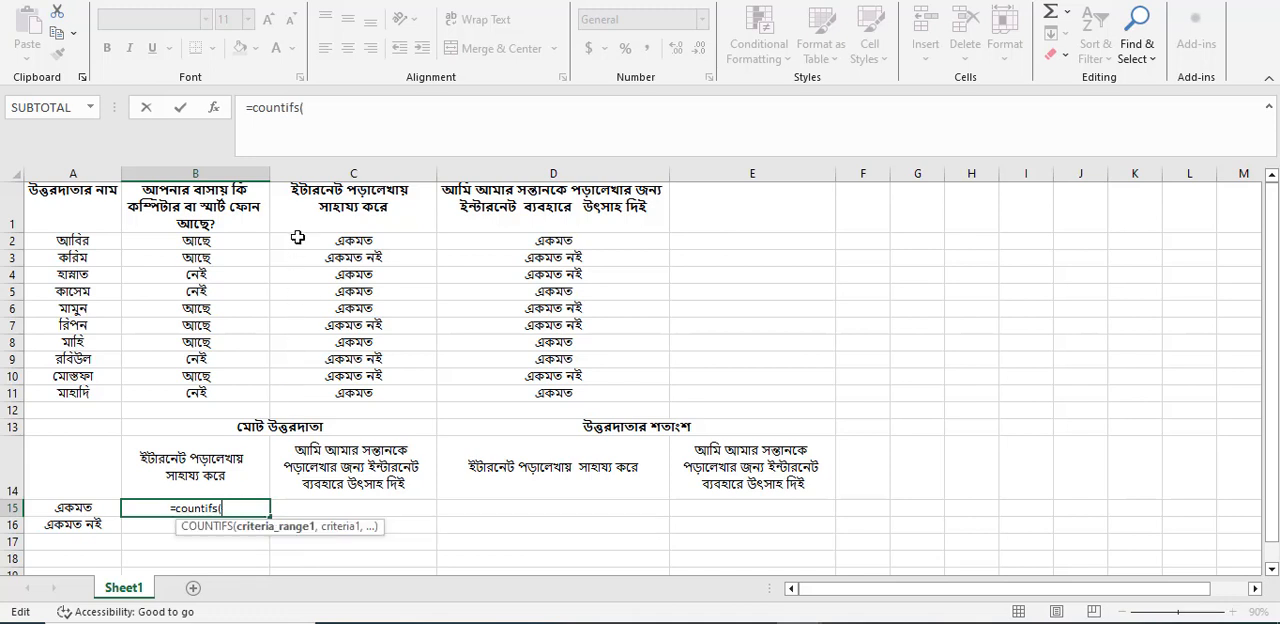
{"action": "left_click_drag", "start_coordinate": [289, 237], "coordinate": [319, 400]}
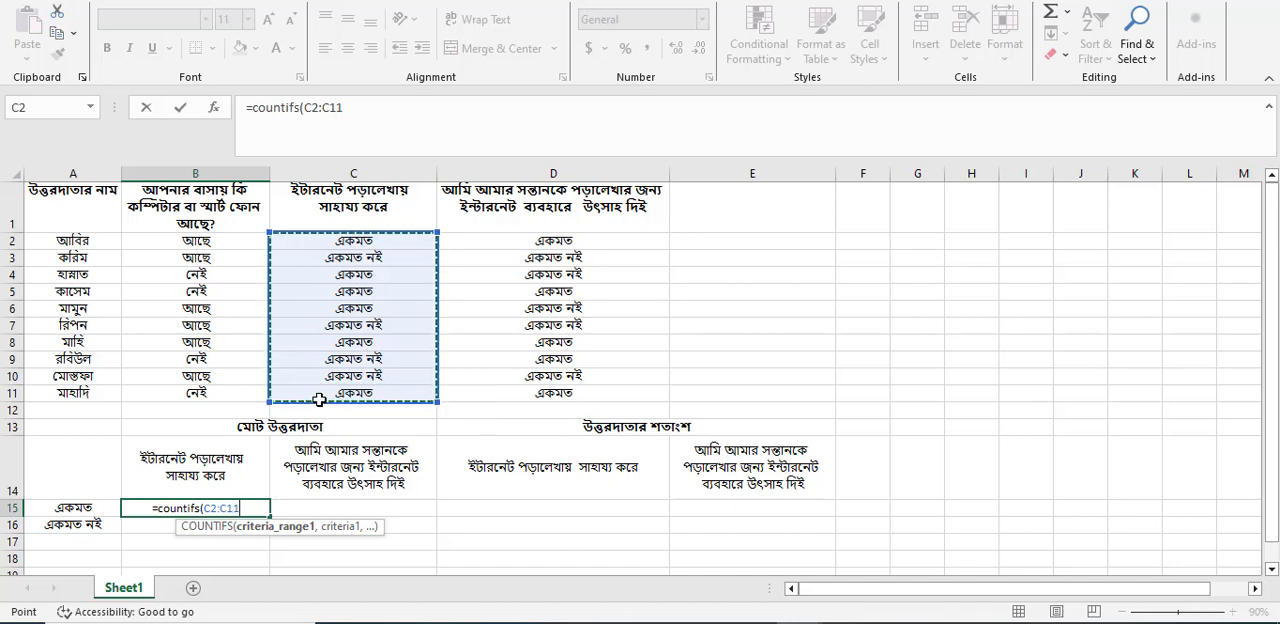
{"action": "type", "text": ","}
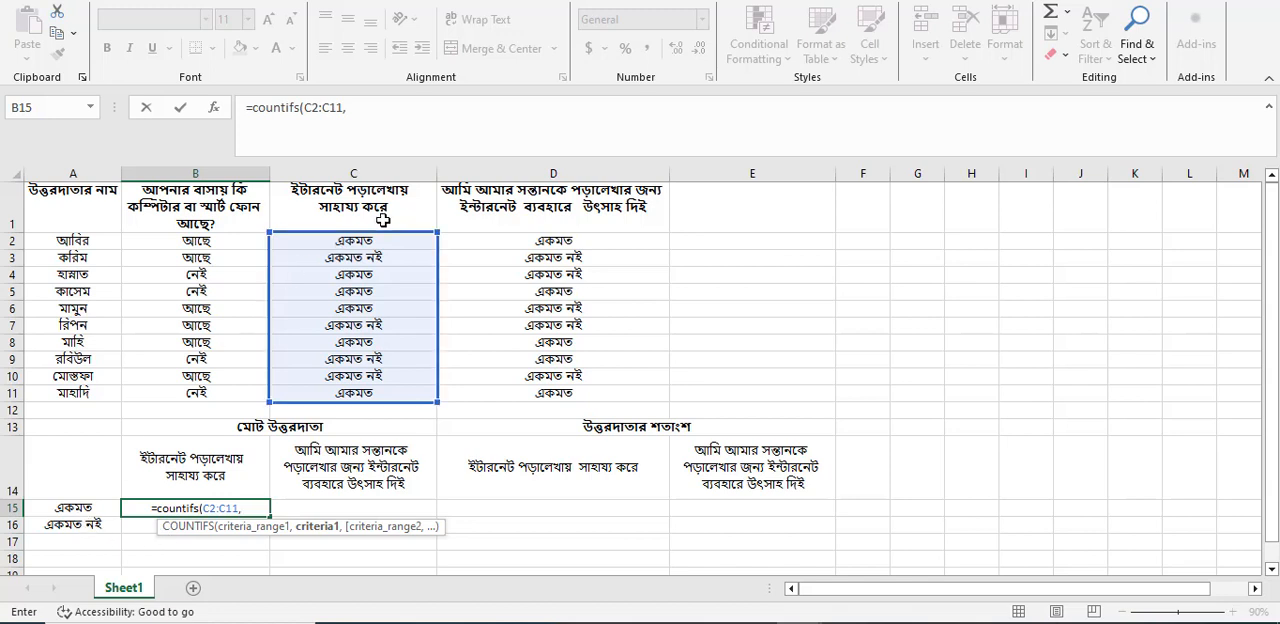
{"action": "left_click", "coordinate": [360, 242]}
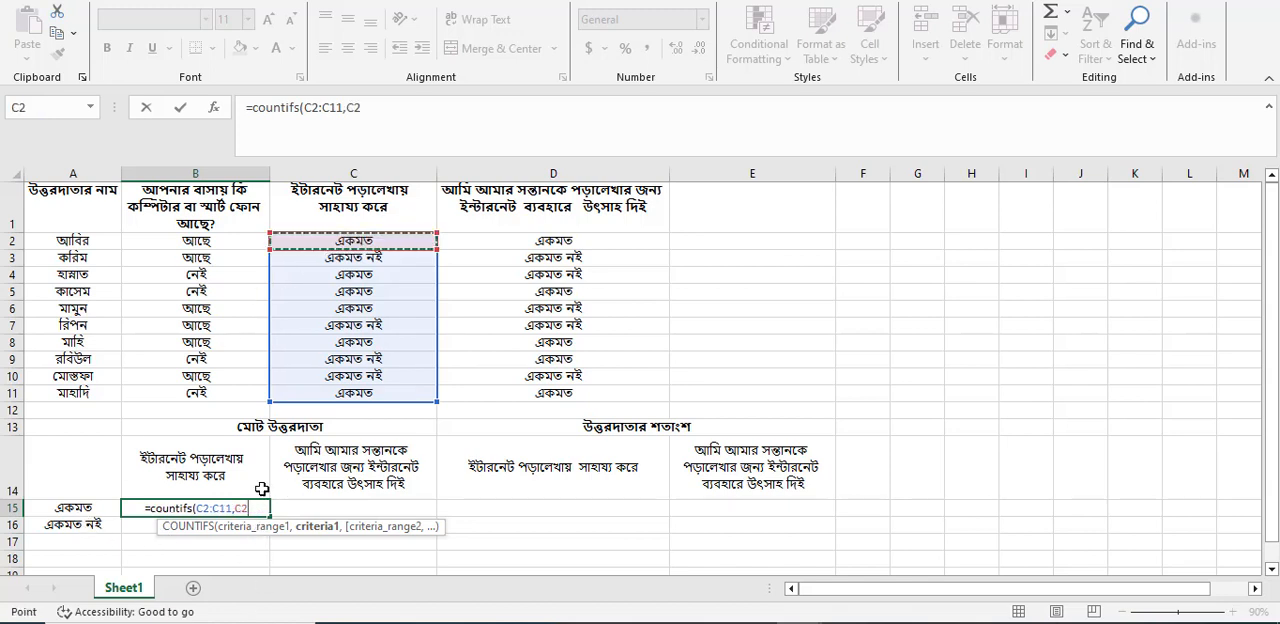
{"action": "type", "text": ")"}
{"action": "key", "text": "Return"}
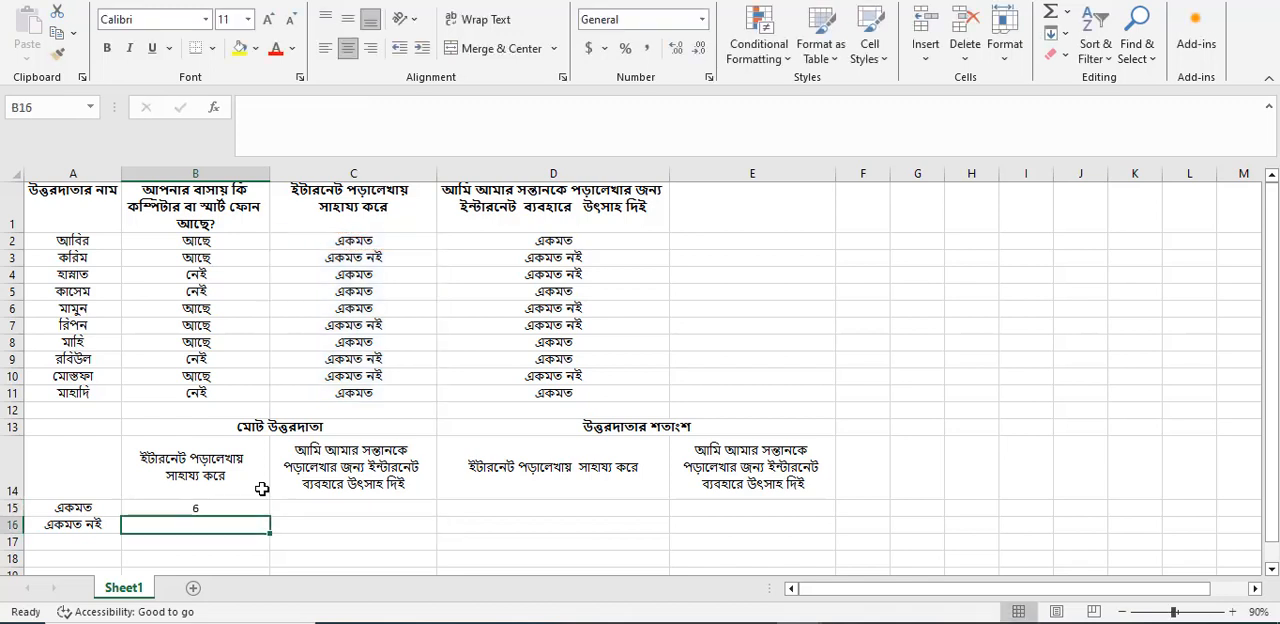
Check the B15 formula's count against the individual answers in column C, from C2 down to C11.
{"action": "left_click", "coordinate": [215, 508]}
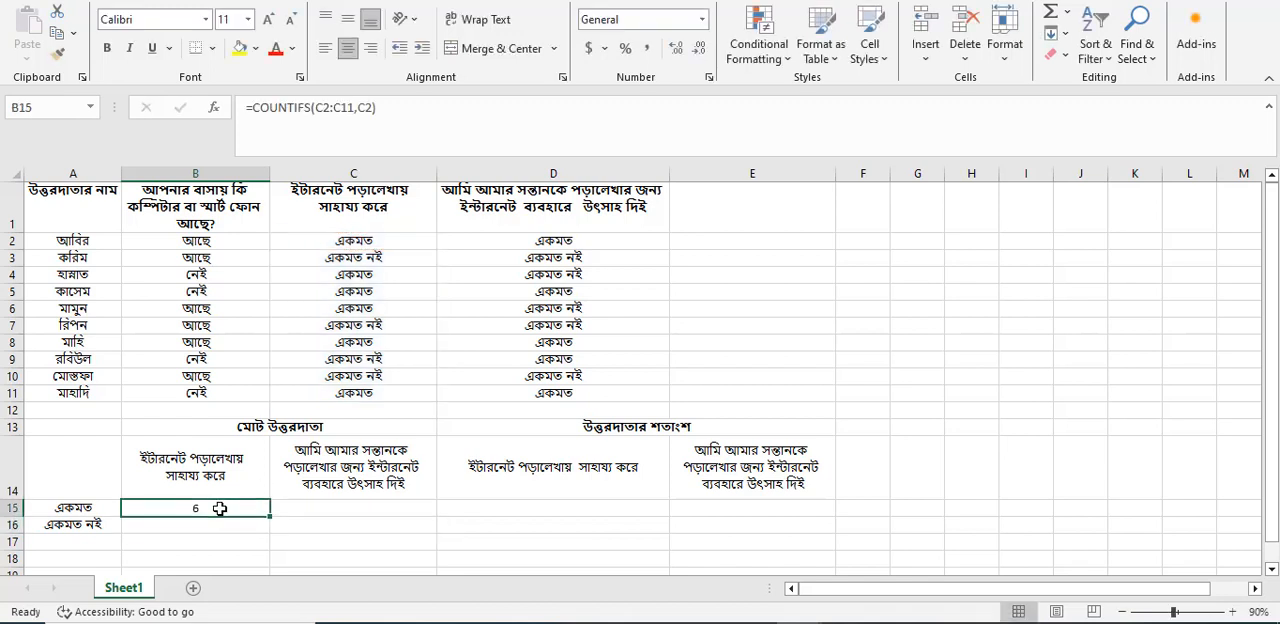
{"action": "left_click", "coordinate": [366, 241]}
{"action": "left_click", "coordinate": [356, 273]}
{"action": "left_click", "coordinate": [355, 292]}
{"action": "left_click", "coordinate": [356, 308]}
{"action": "left_click", "coordinate": [358, 325]}
{"action": "left_click", "coordinate": [366, 358]}
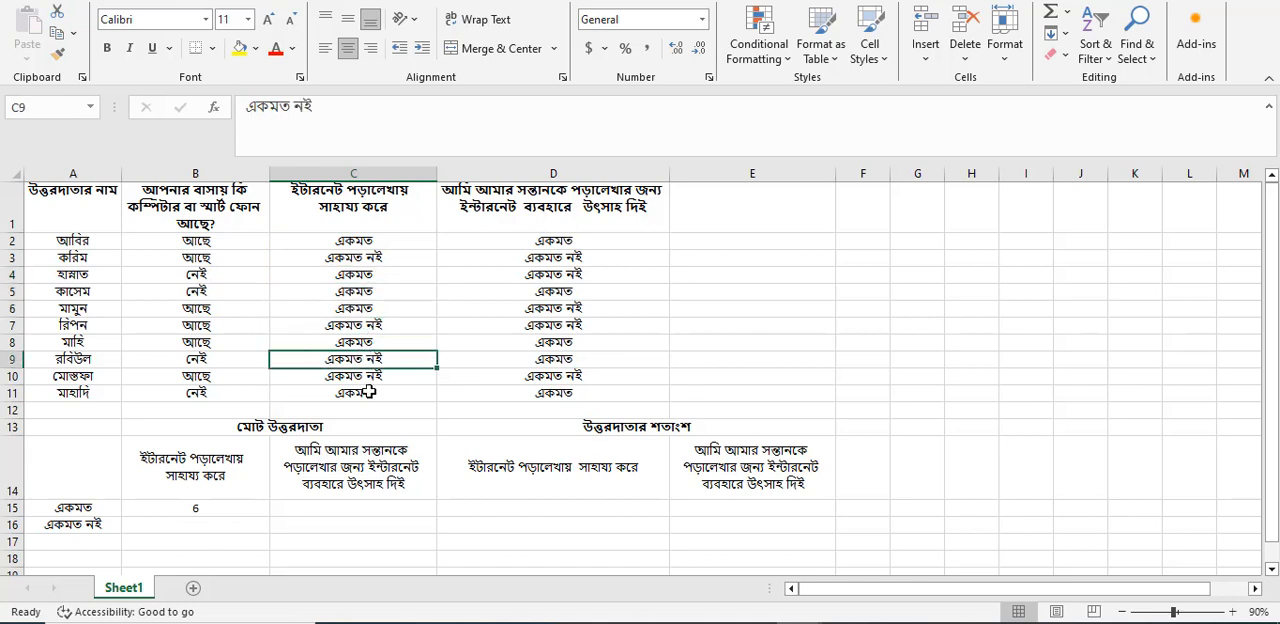
{"action": "left_click", "coordinate": [396, 341]}
{"action": "left_click", "coordinate": [377, 390]}
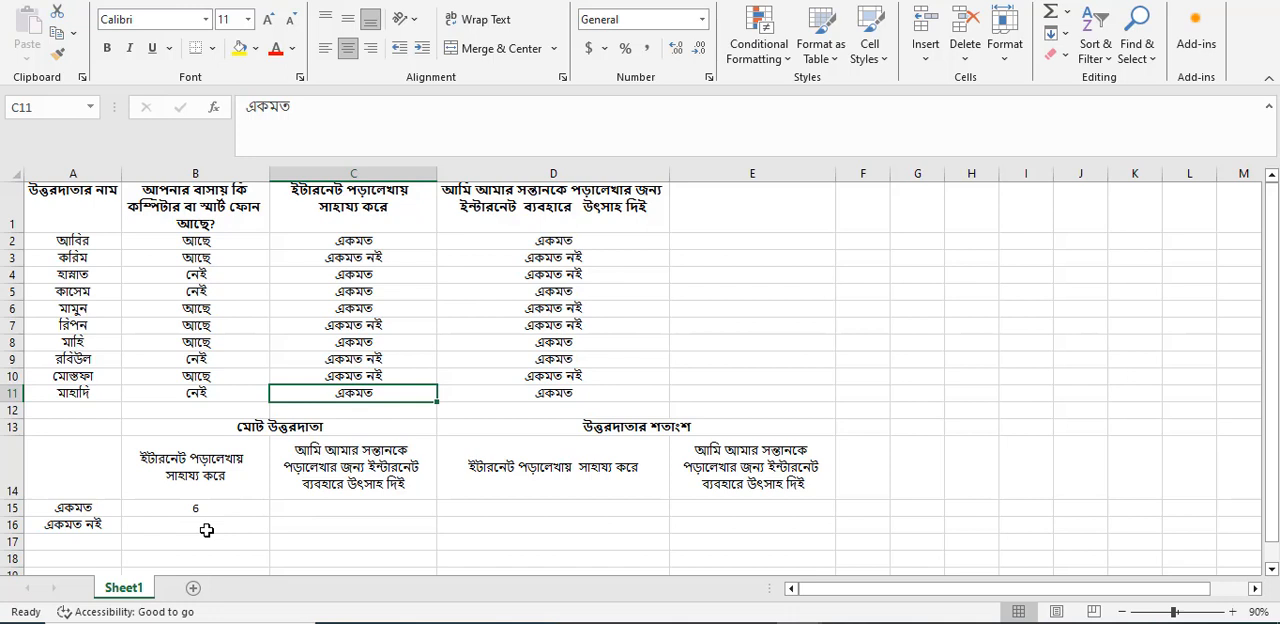
Begin a COUNTIFS formula in B16 for the "একমত নই" answers to the first question.
{"action": "left_click", "coordinate": [207, 530]}
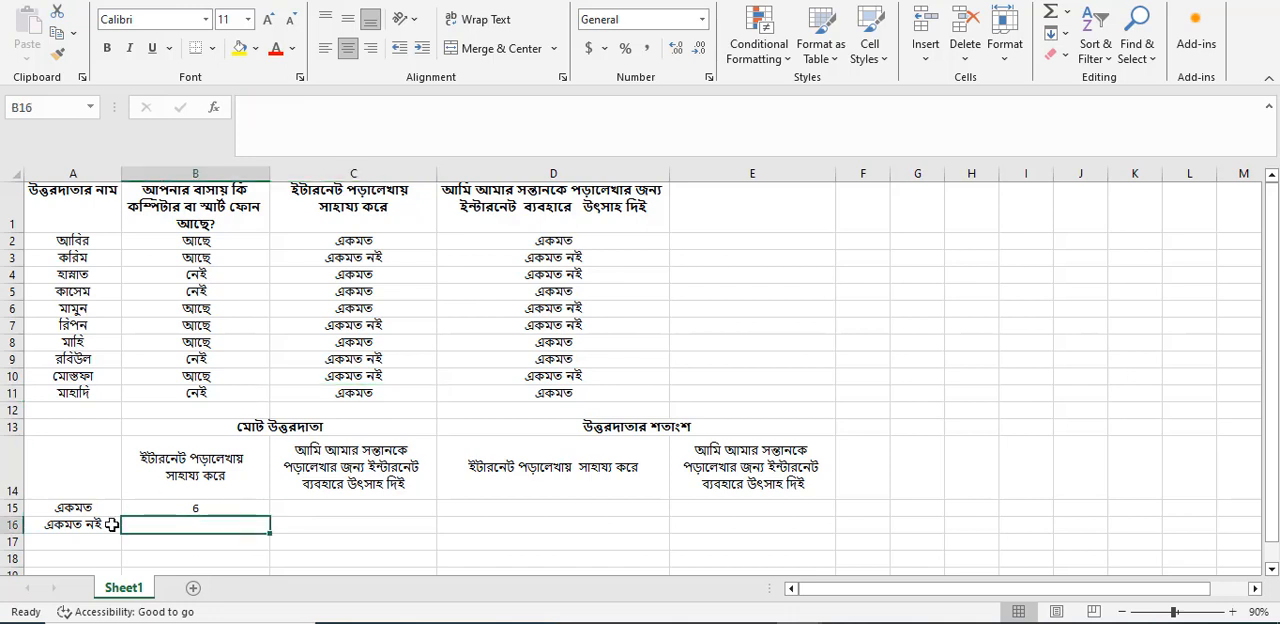
{"action": "type", "text": "="}
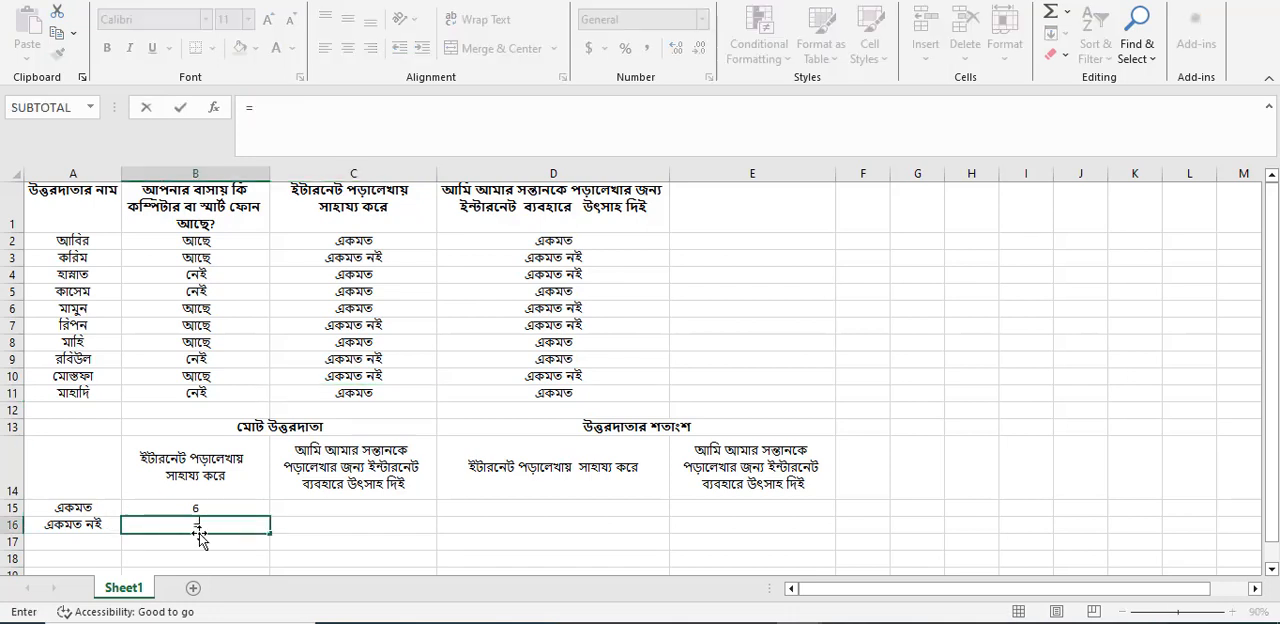
{"action": "type", "text": "co"}
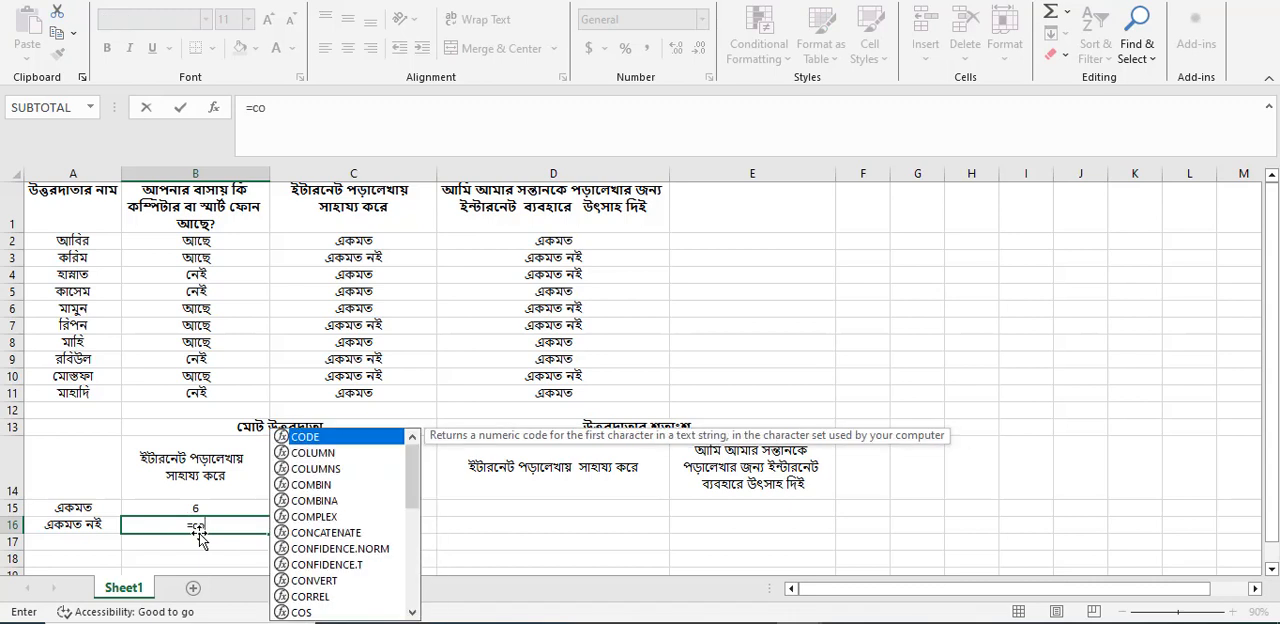
{"action": "type", "text": "untif"}
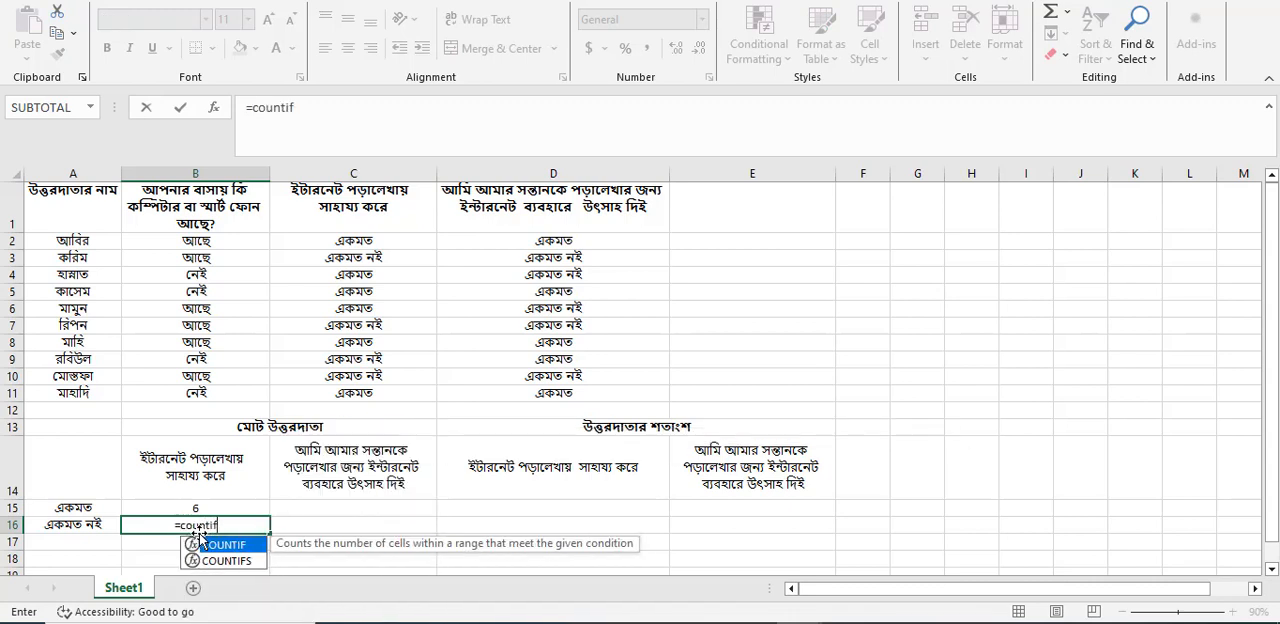
{"action": "type", "text": "s("}
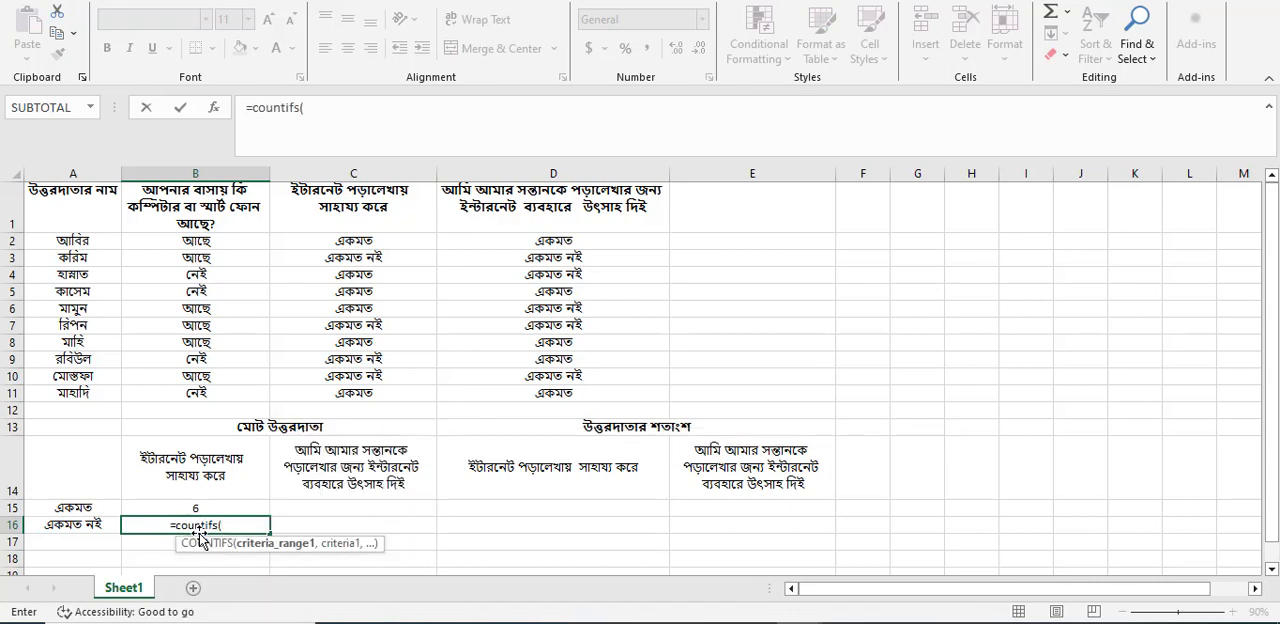
{"action": "left_click_drag", "start_coordinate": [306, 241], "coordinate": [333, 399]}
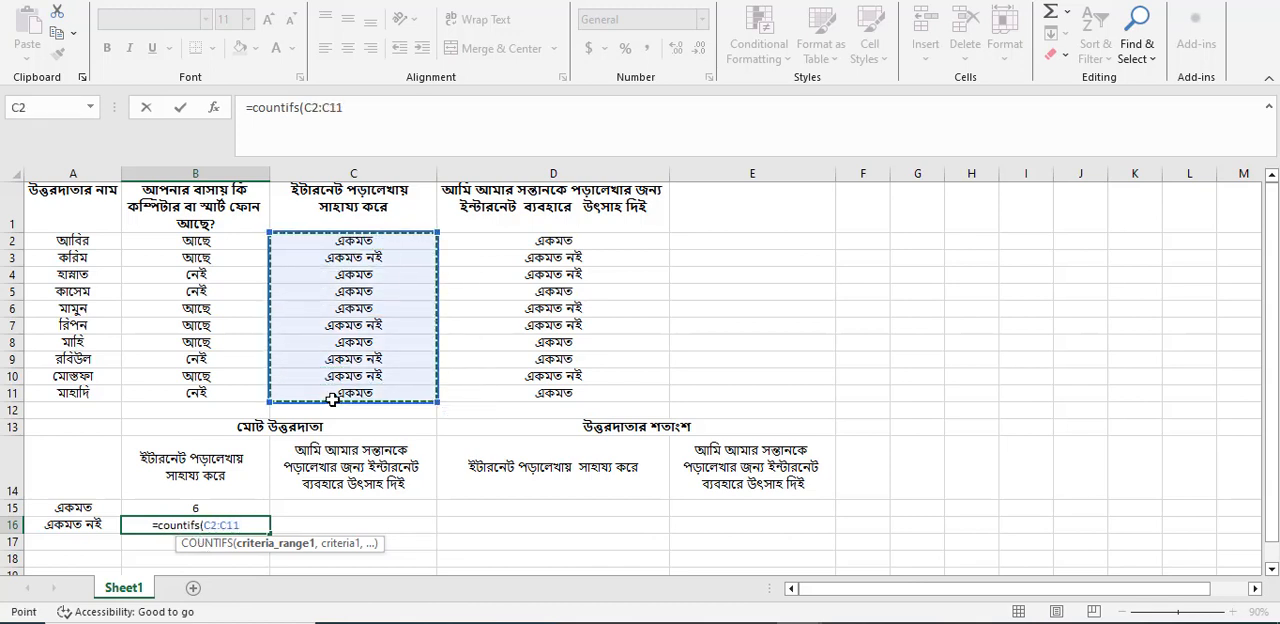
{"action": "left_click", "coordinate": [354, 261]}
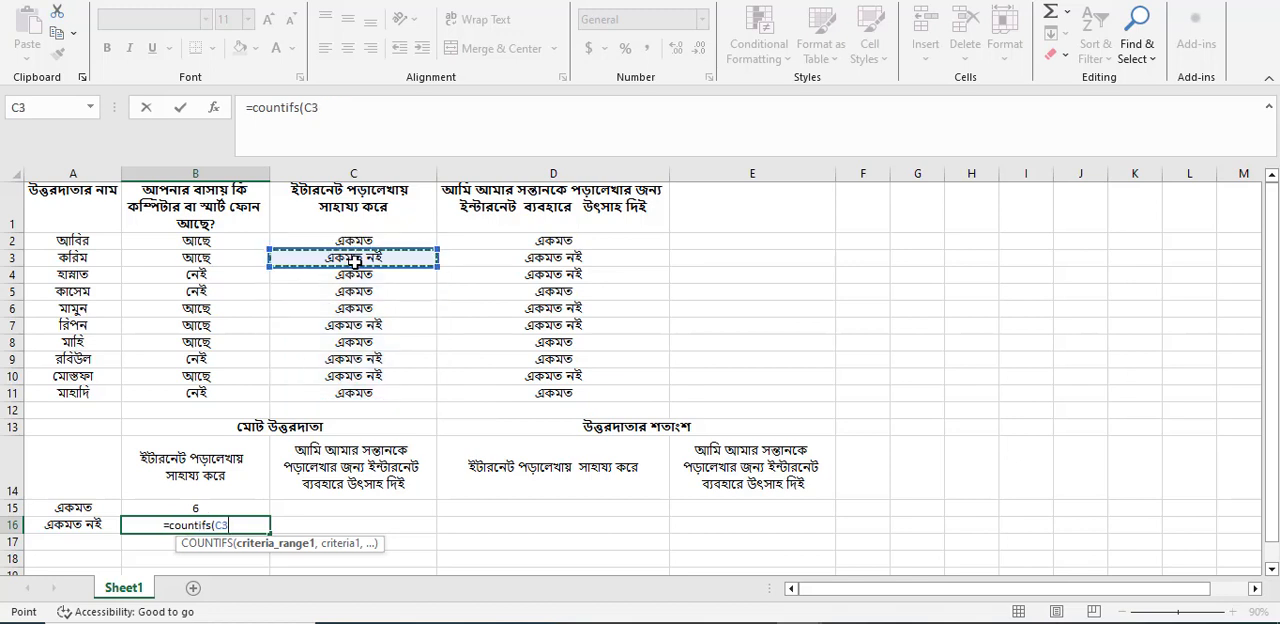
{"action": "key", "text": "ctrl+z"}
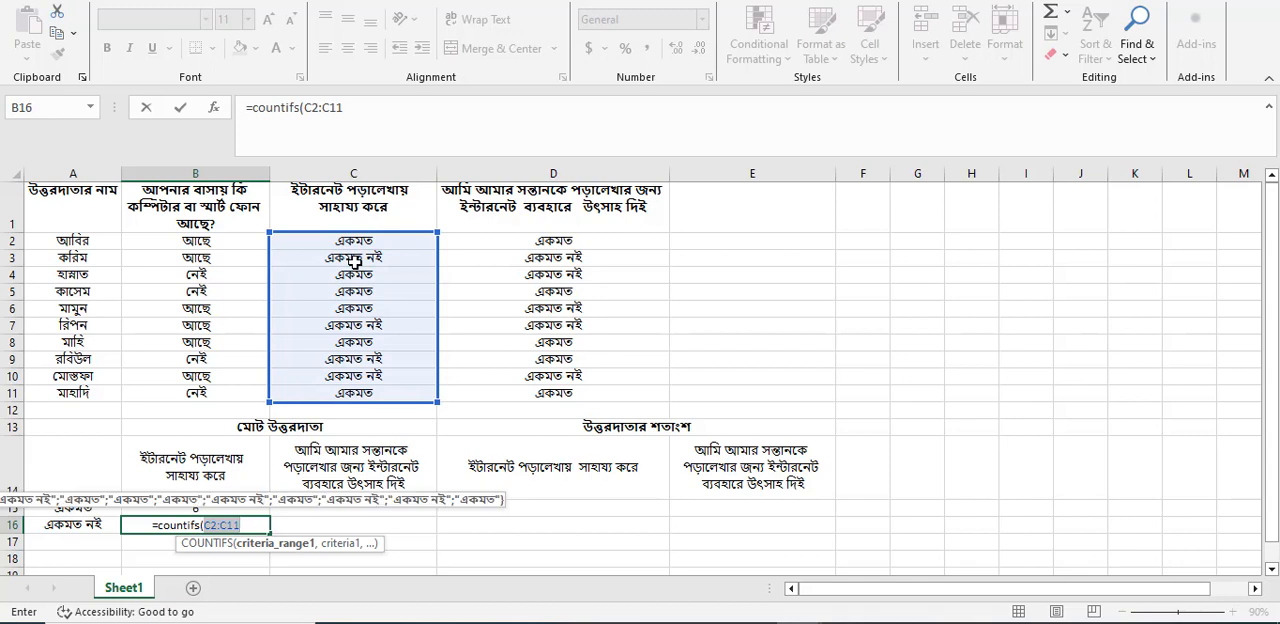
{"action": "key", "text": "Right"}
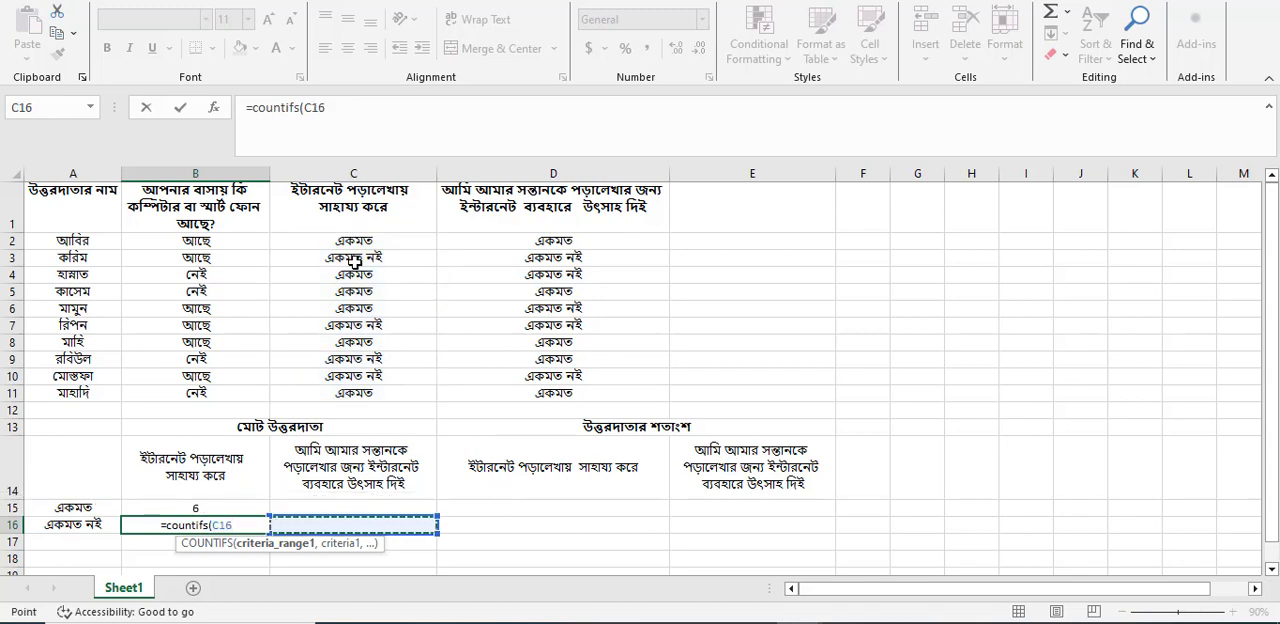
{"action": "key", "text": "ctrl+z"}
{"action": "type", "text": ","}
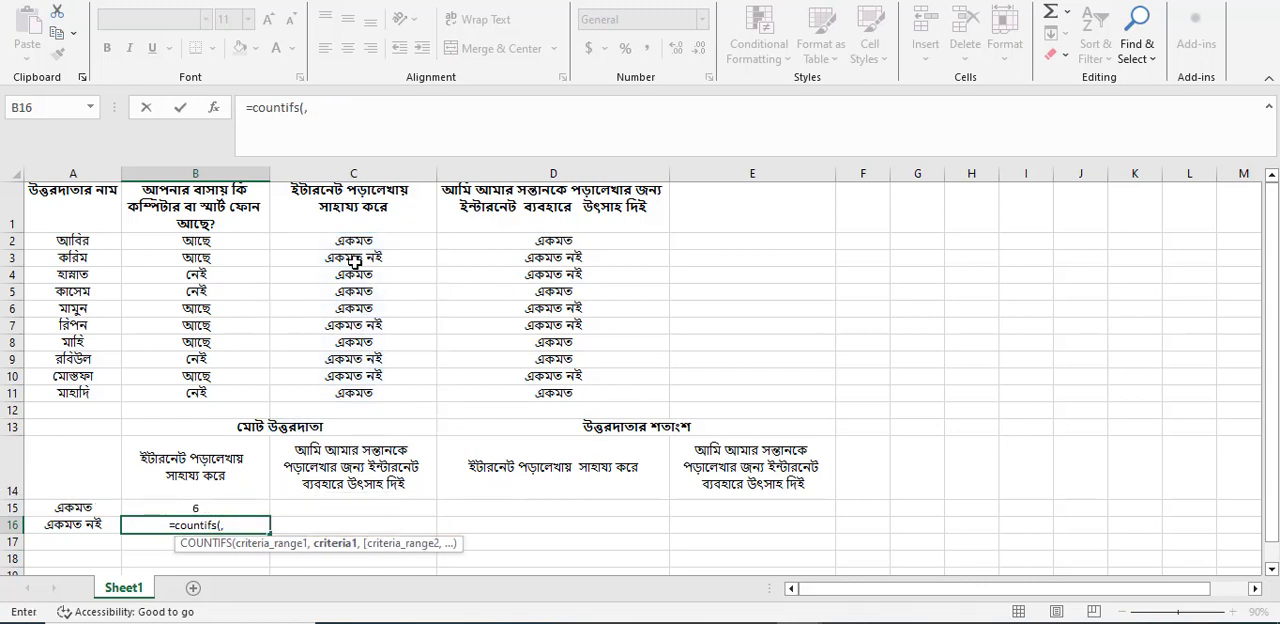
{"action": "key", "text": "ctrl+z"}
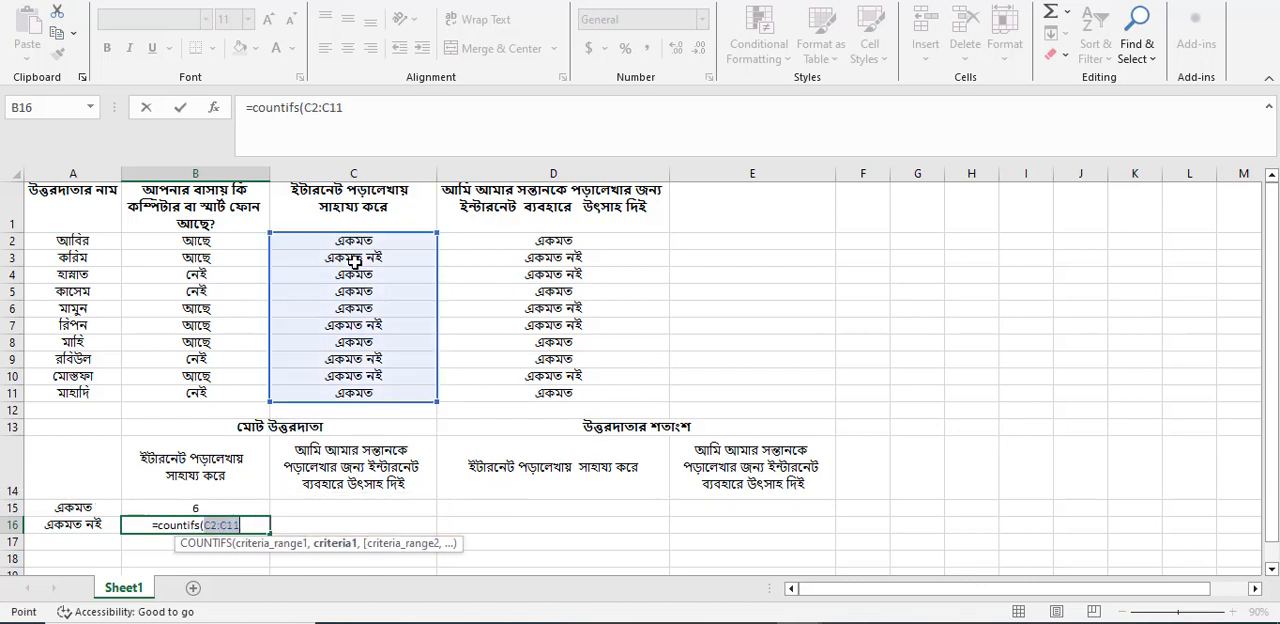
{"action": "key", "text": "Right"}
{"action": "key", "text": "Right"}
{"action": "key", "text": "Left"}
{"action": "key", "text": "Left"}
{"action": "key", "text": "BackSpace"}
{"action": "key", "text": "BackSpace"}
{"action": "key", "text": "BackSpace"}
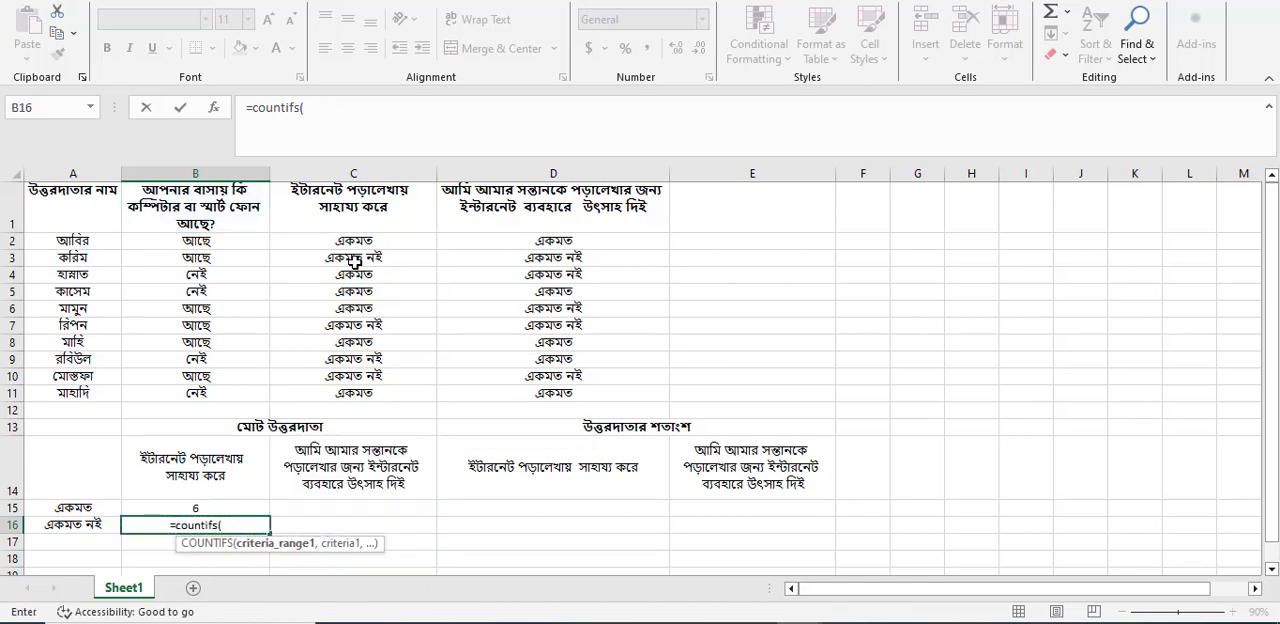
Complete the B16 formula as =COUNTIFS(C2:C11,C3) and select the cell to review it.
{"action": "left_click_drag", "start_coordinate": [354, 241], "coordinate": [383, 401]}
{"action": "type", "text": ","}
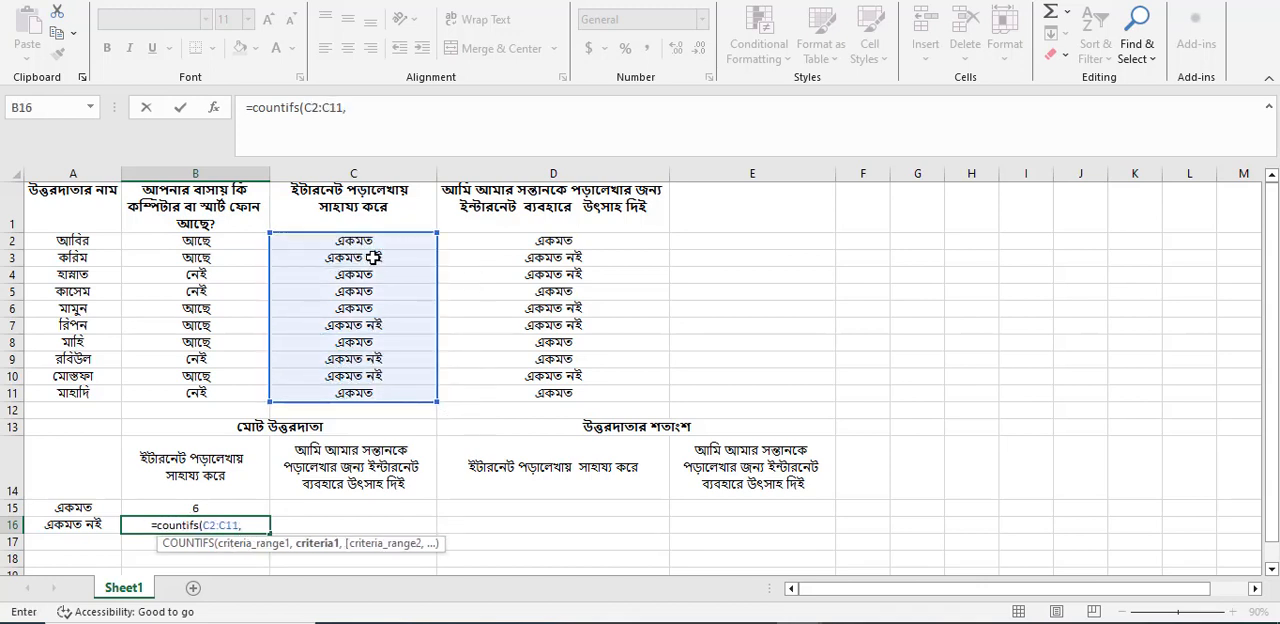
{"action": "left_click", "coordinate": [372, 257]}
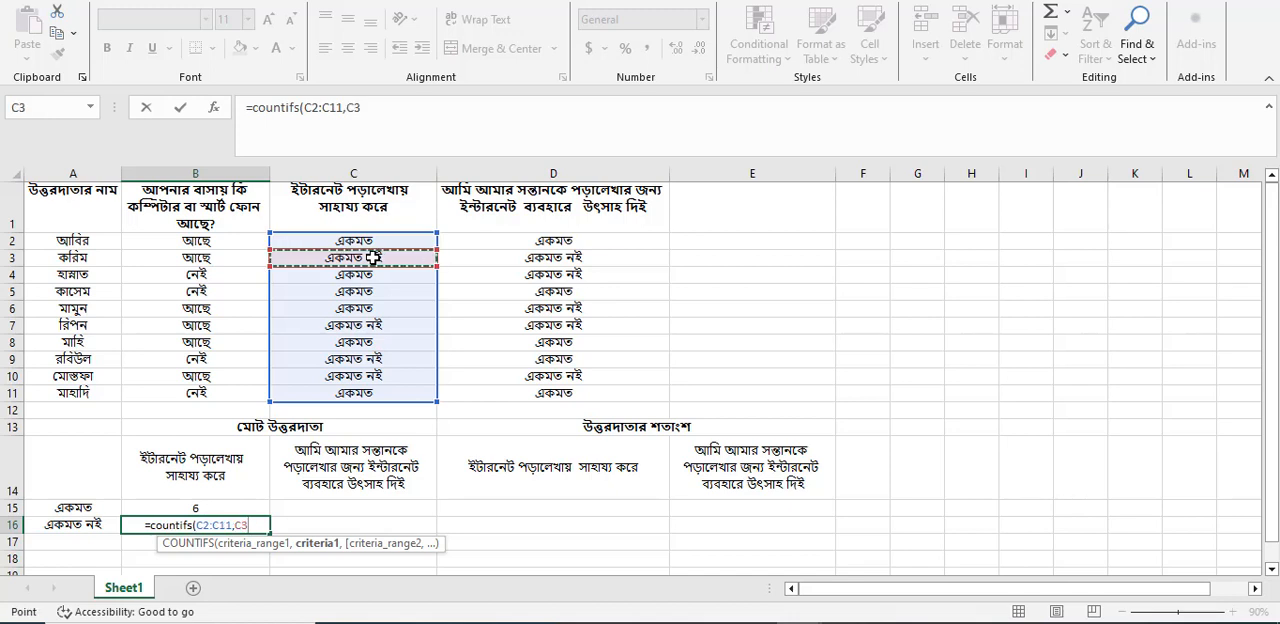
{"action": "type", "text": ")"}
{"action": "key", "text": "Return"}
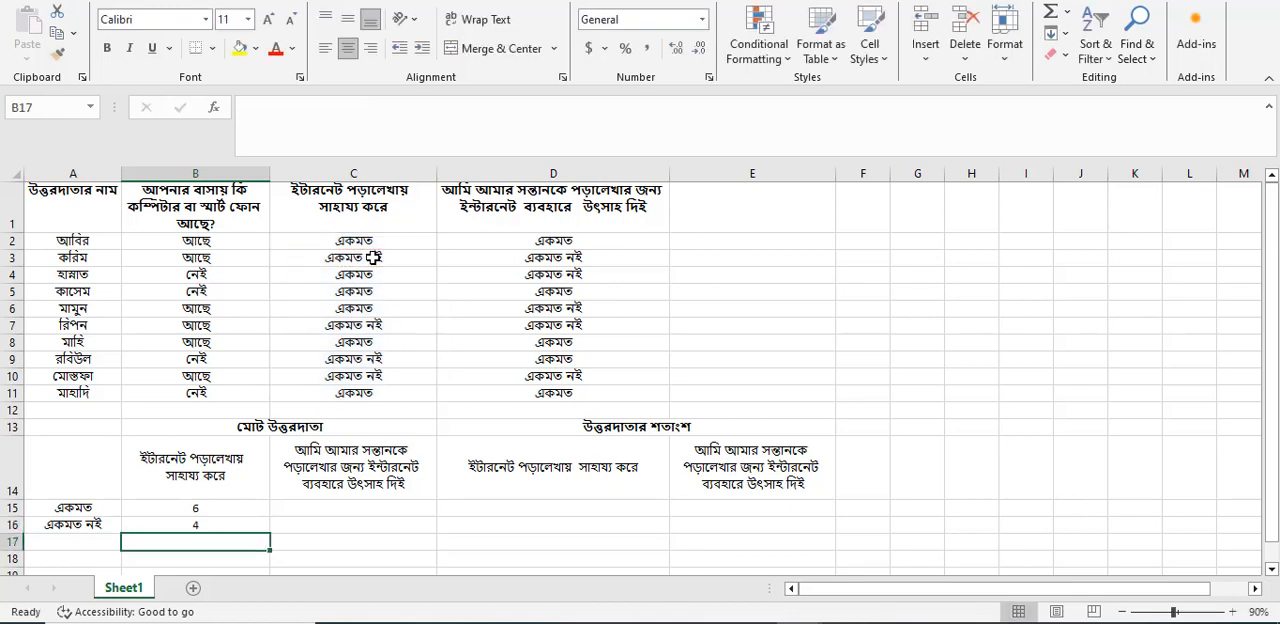
{"action": "left_click", "coordinate": [204, 526]}
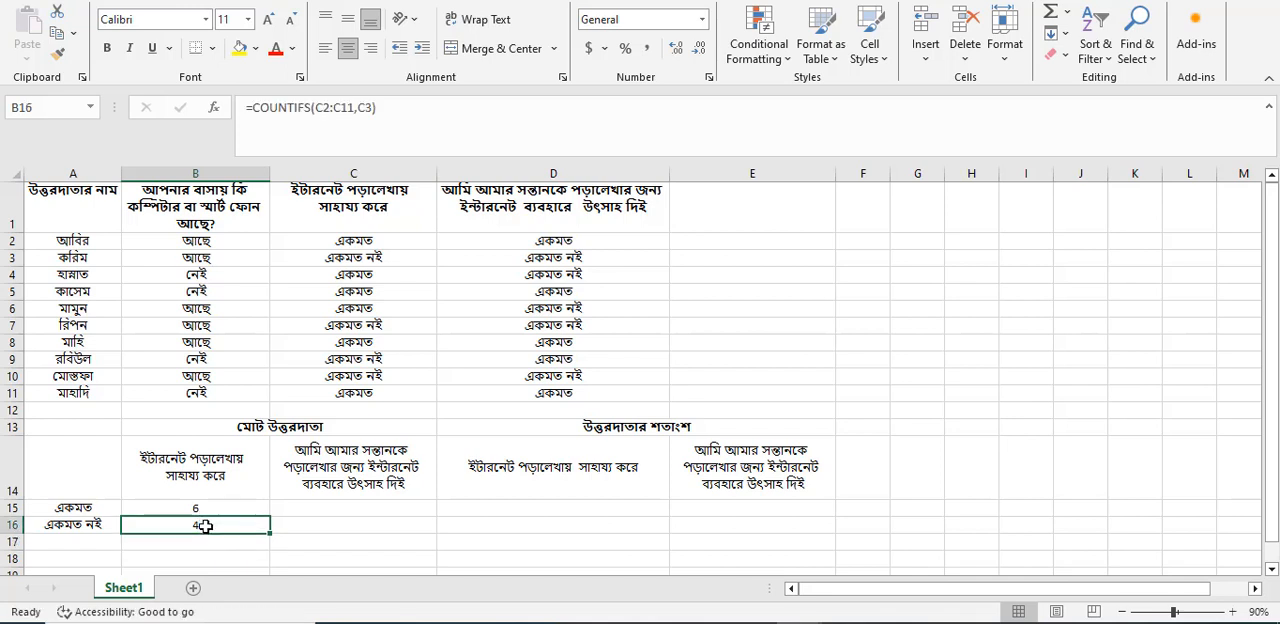
Enter =COUNTIFS(D2:D11,D2) in C15 to count the "একমত" answers to the second question.
{"action": "left_click", "coordinate": [344, 507]}
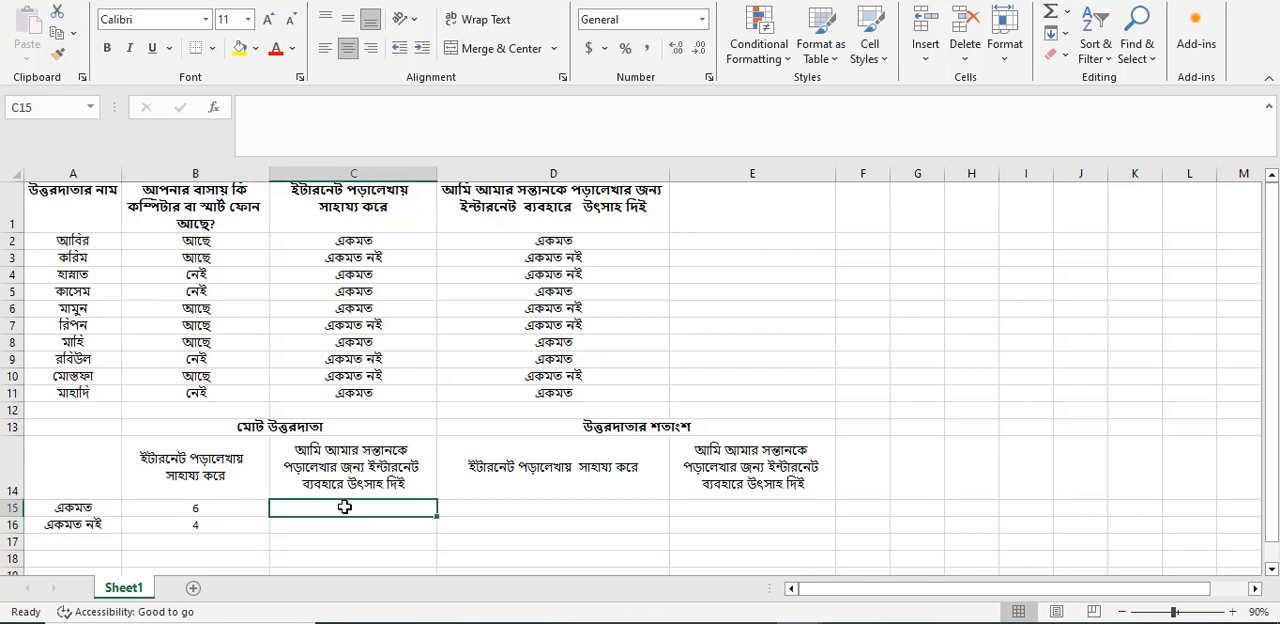
{"action": "type", "text": "="}
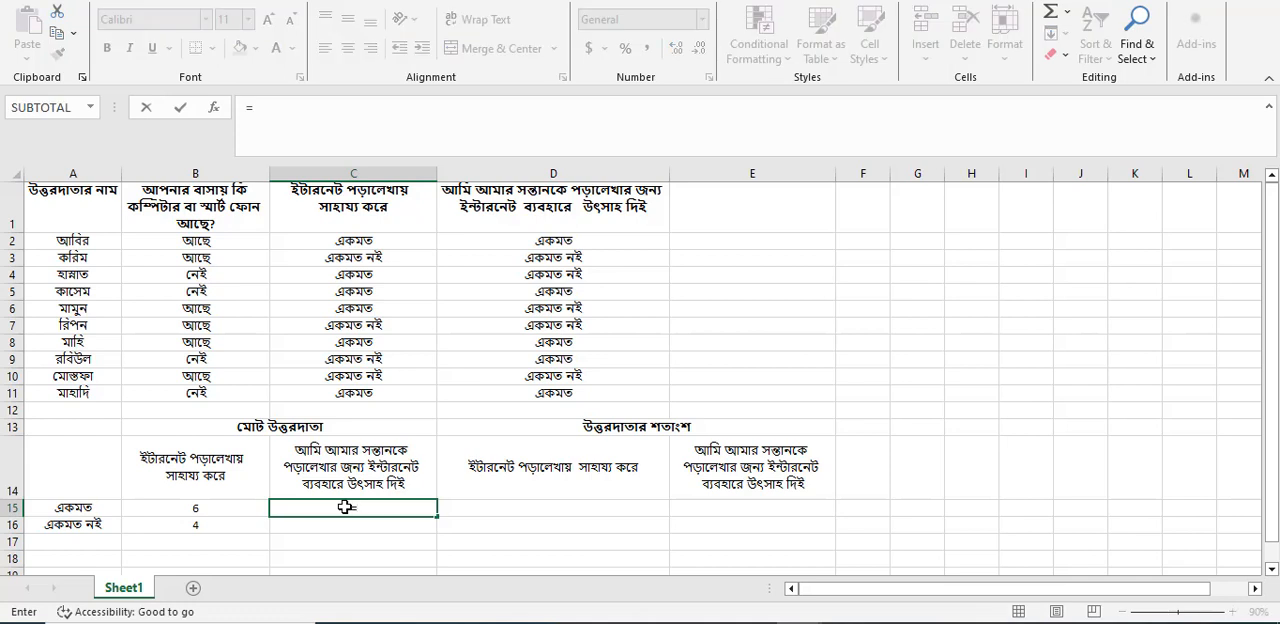
{"action": "type", "text": "countifs"}
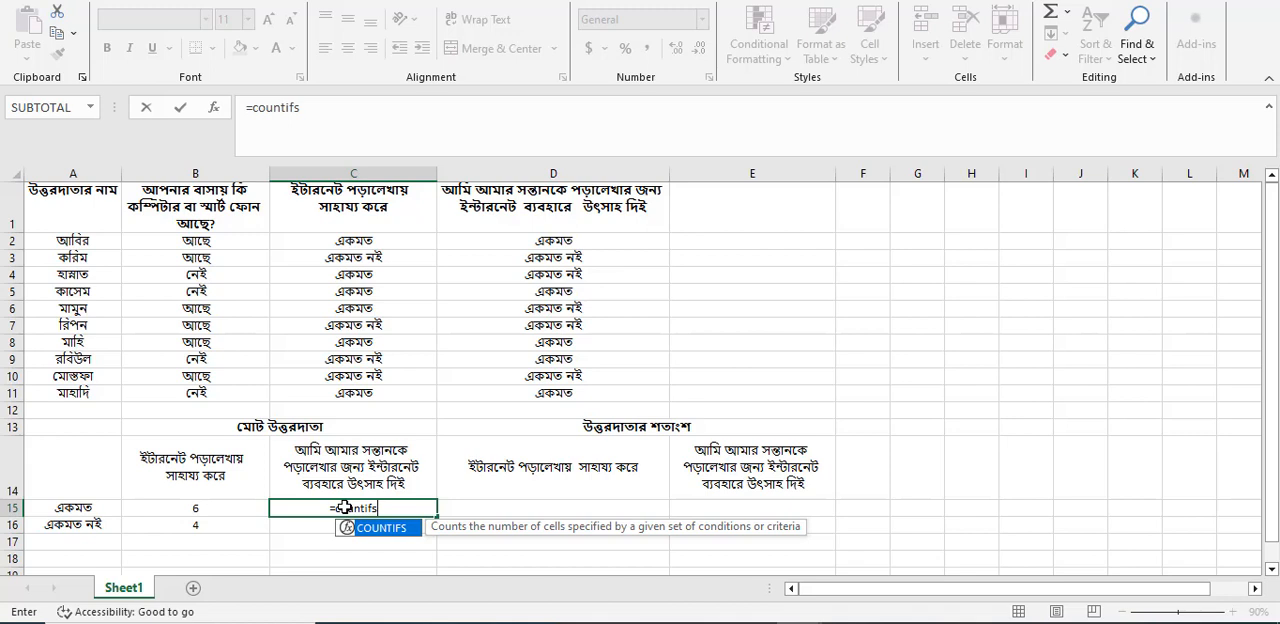
{"action": "type", "text": "("}
{"action": "left_click_drag", "start_coordinate": [483, 247], "coordinate": [512, 401]}
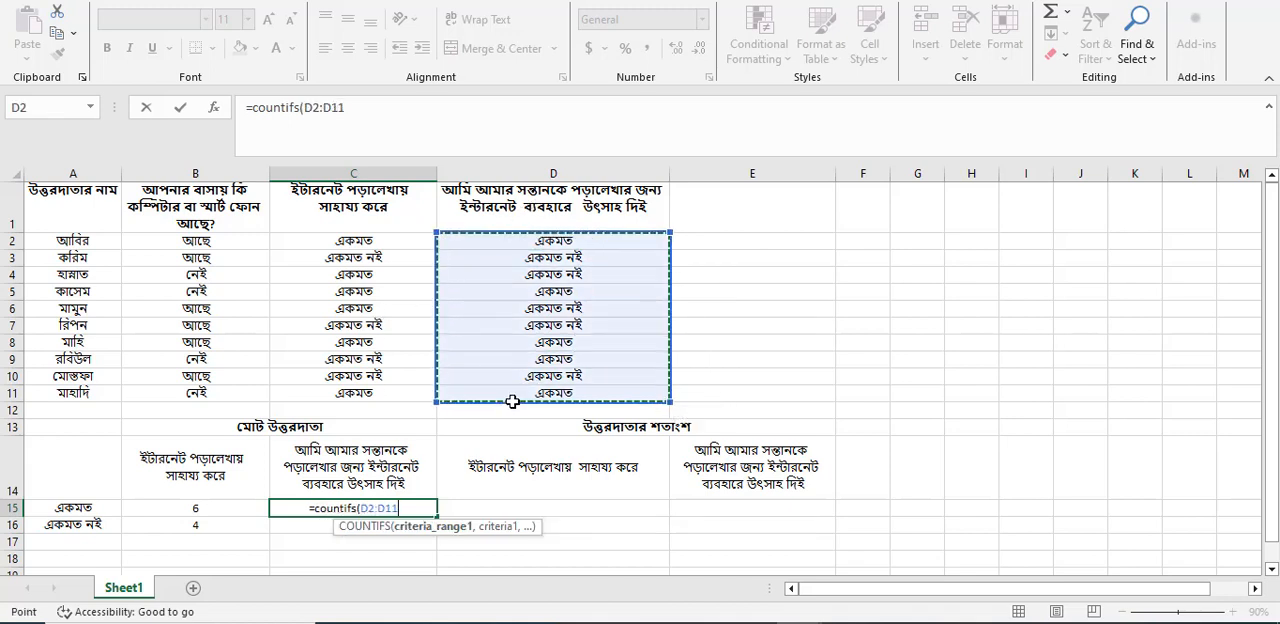
{"action": "type", "text": ","}
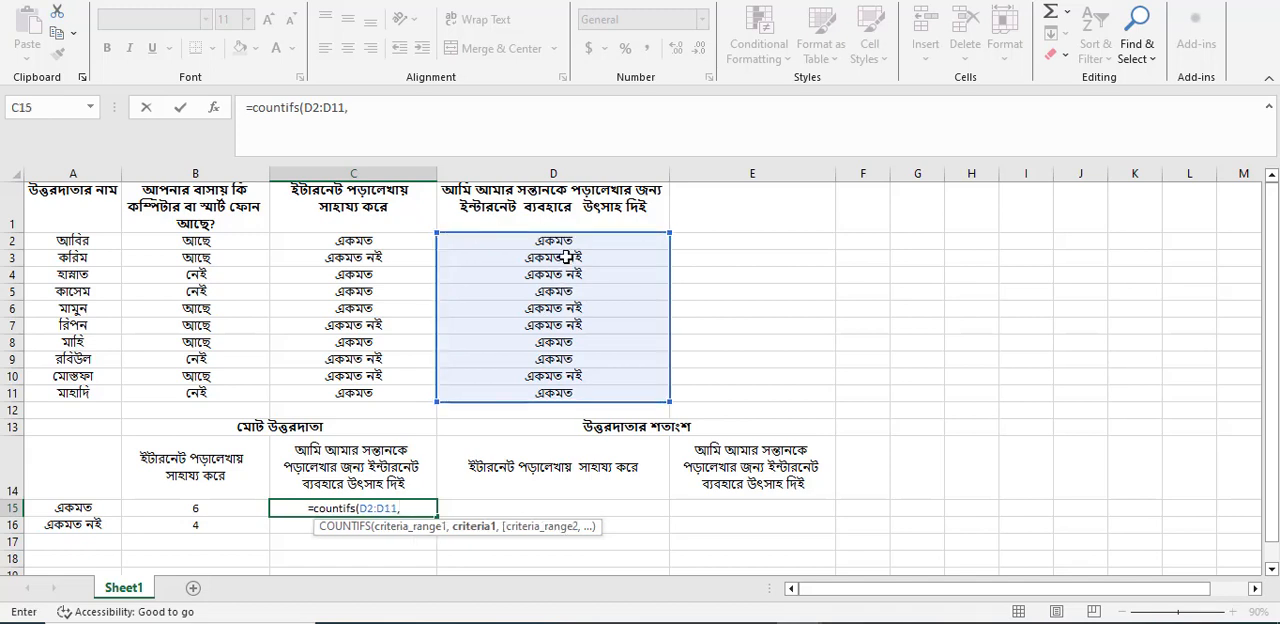
{"action": "left_click", "coordinate": [568, 243]}
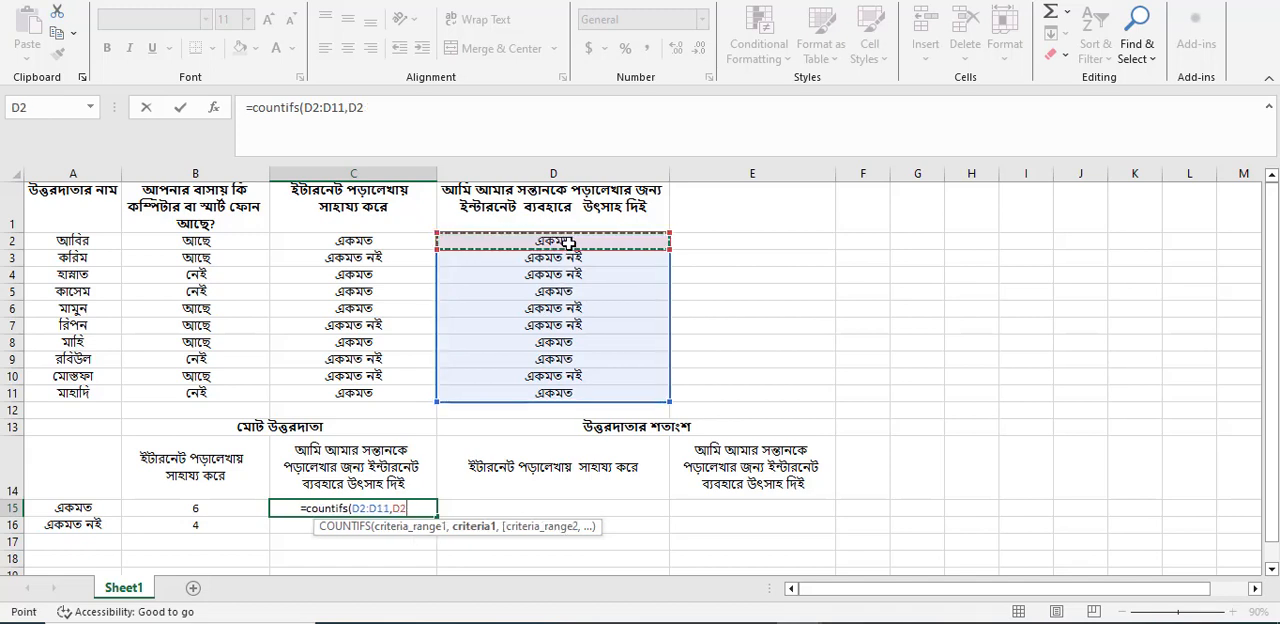
{"action": "type", "text": ")"}
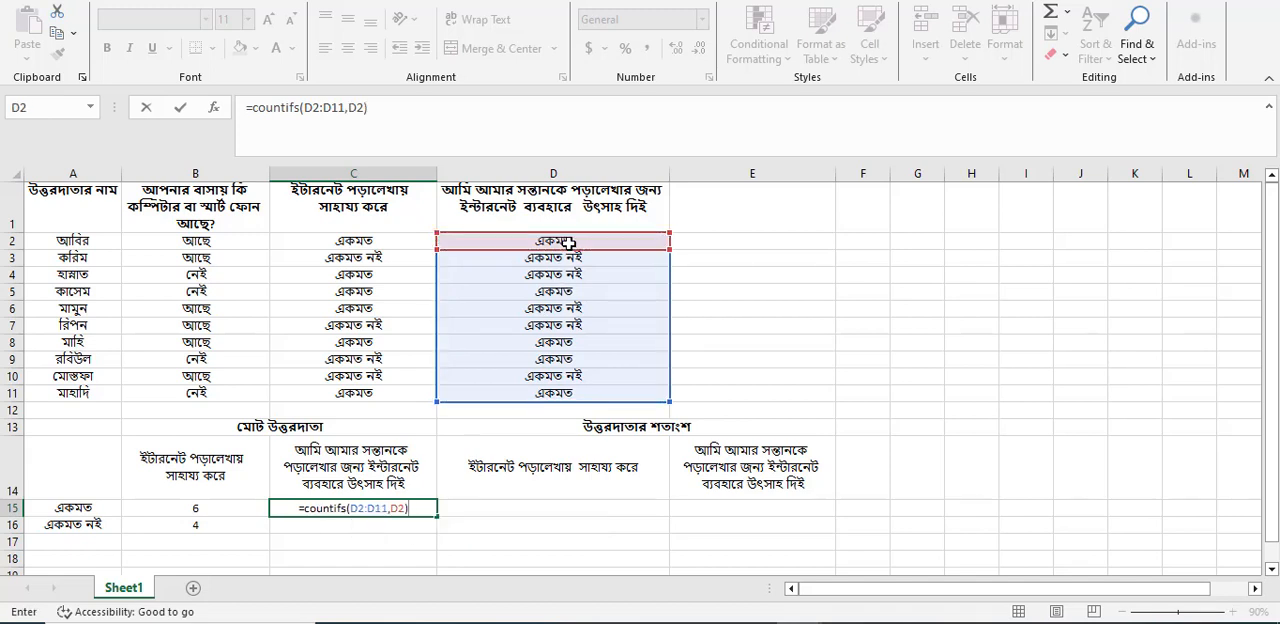
{"action": "key", "text": "Return"}
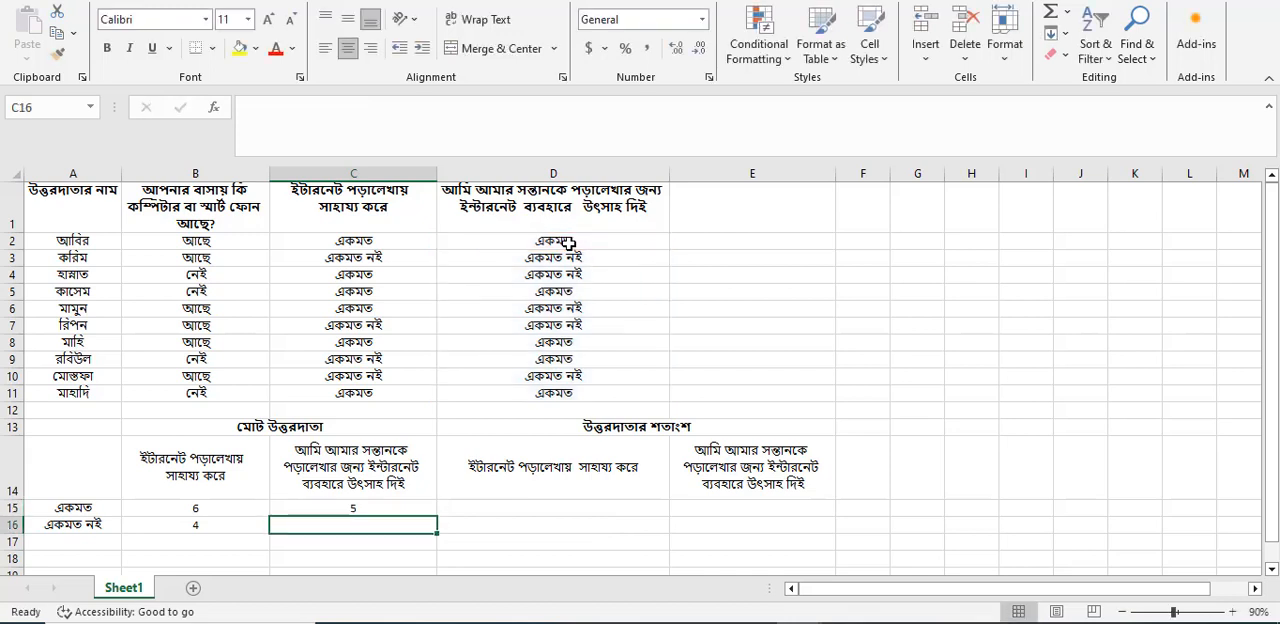
Check the C15 formula's count against the individual "একমত" answers in column D, from D2 down to D11.
{"action": "left_click", "coordinate": [568, 243]}
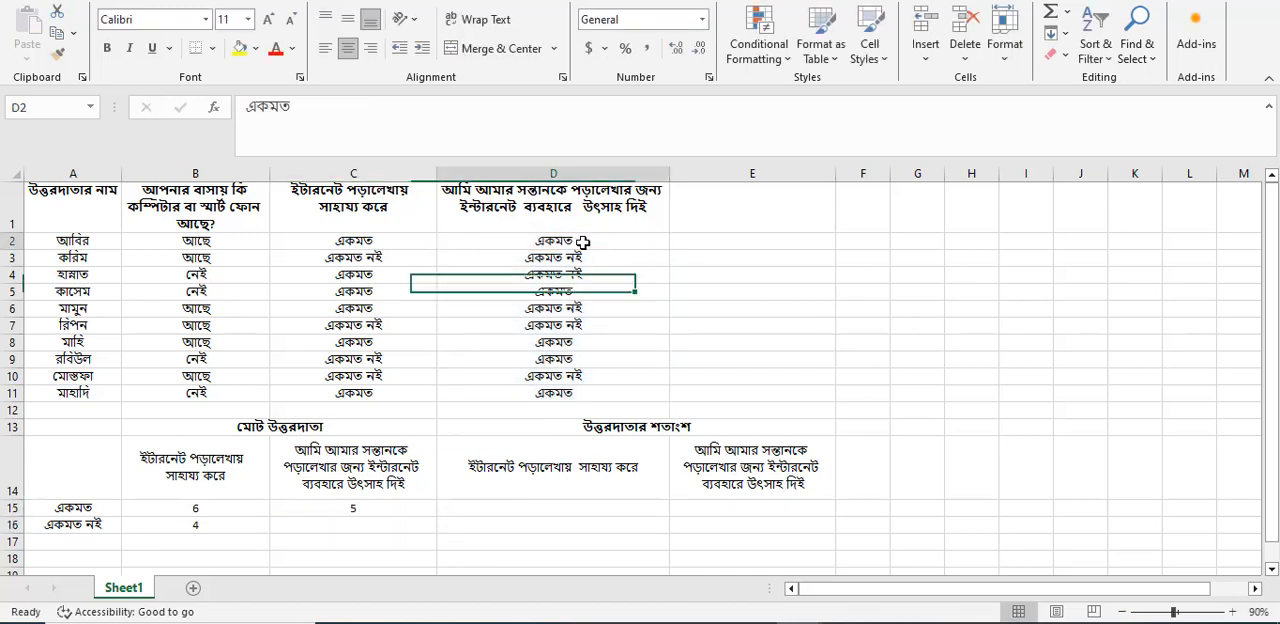
{"action": "left_click", "coordinate": [564, 291]}
{"action": "left_click", "coordinate": [553, 340]}
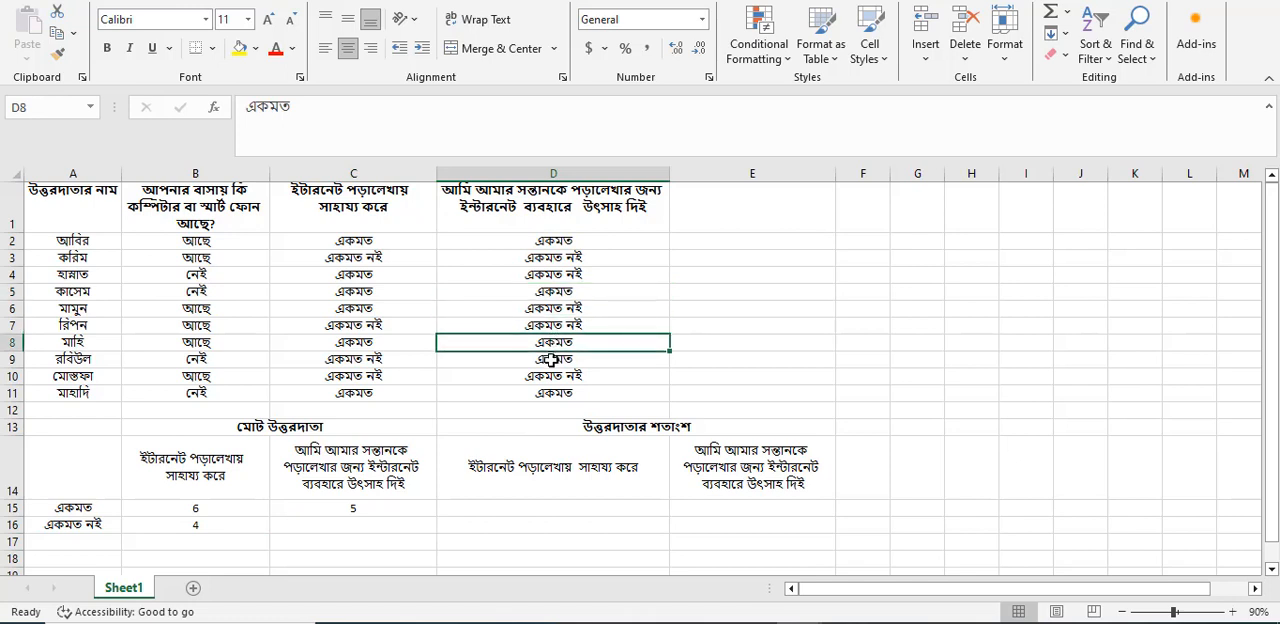
{"action": "left_click", "coordinate": [551, 360]}
{"action": "left_click", "coordinate": [551, 393]}
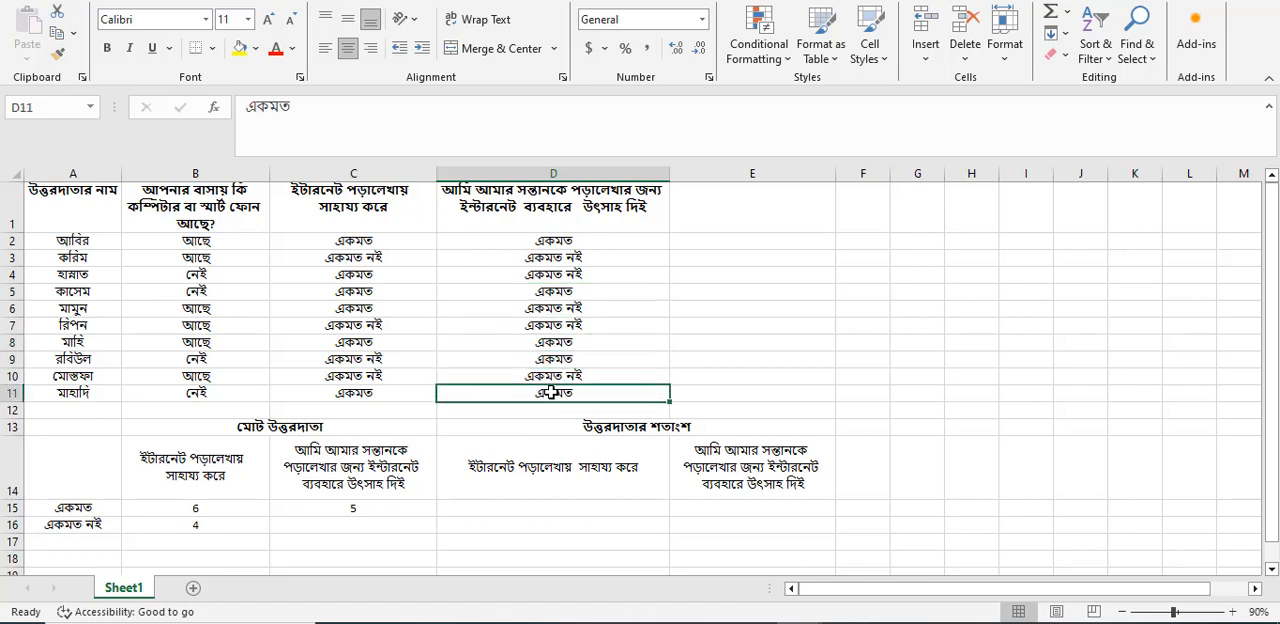
Enter =COUNTIFS(D2:D11,D3) in C16 to count the "একমত নই" answers to the second question.
{"action": "left_click", "coordinate": [390, 521]}
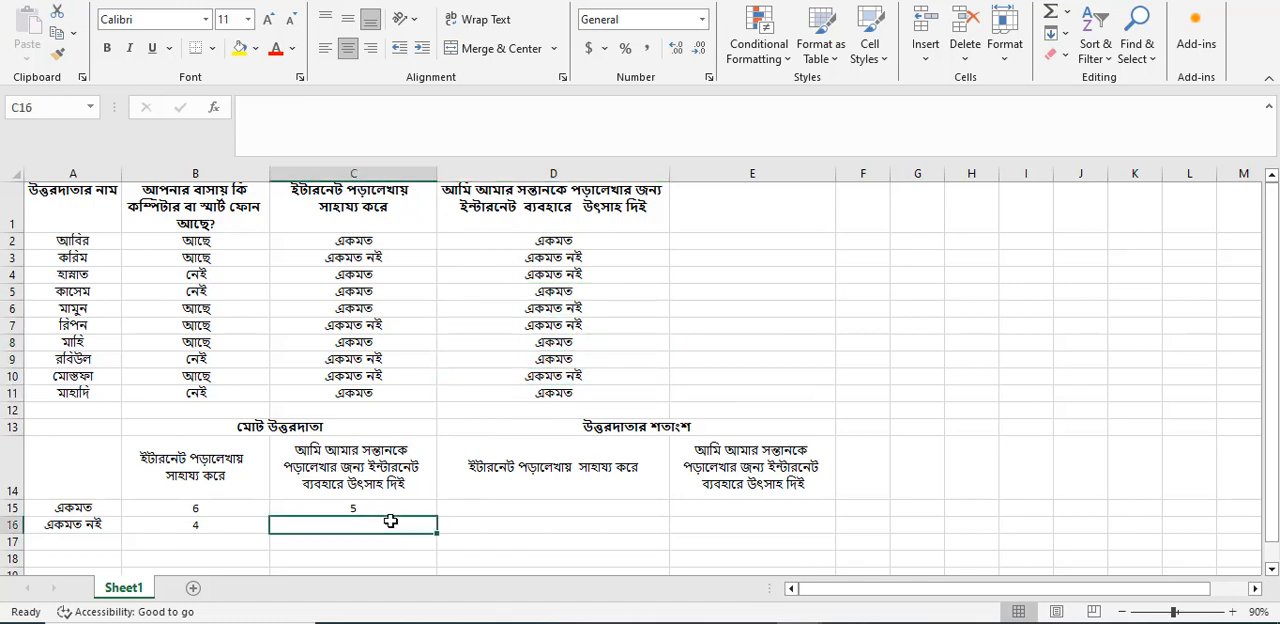
{"action": "type", "text": "=co"}
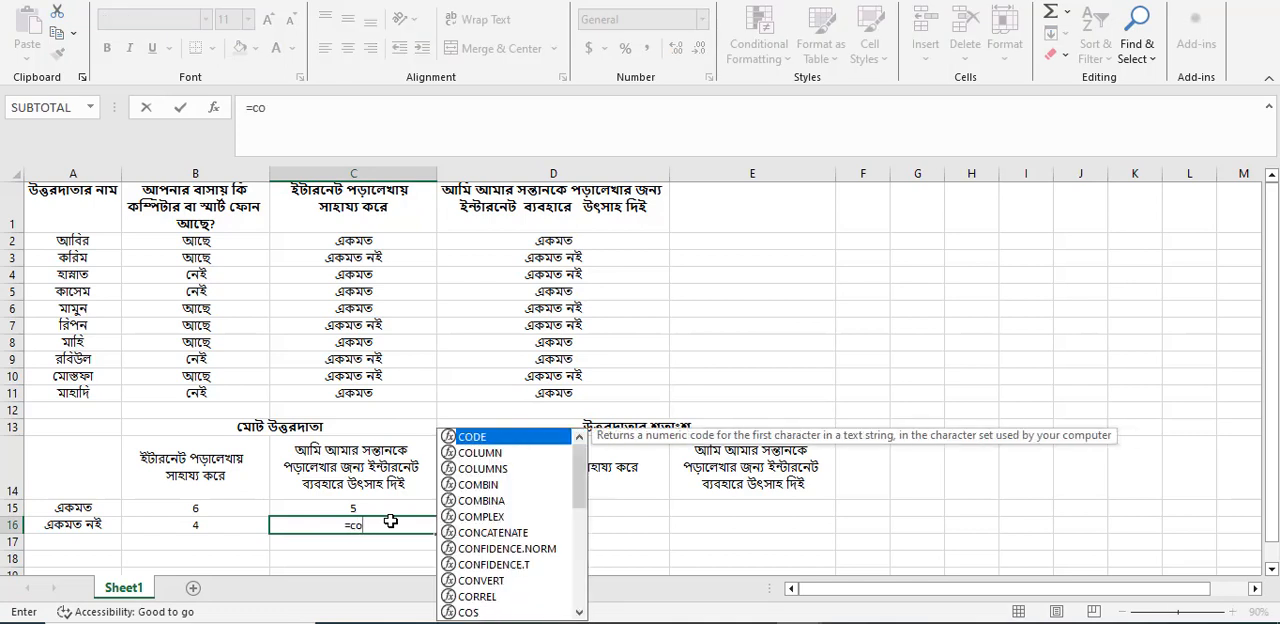
{"action": "type", "text": "untifs"}
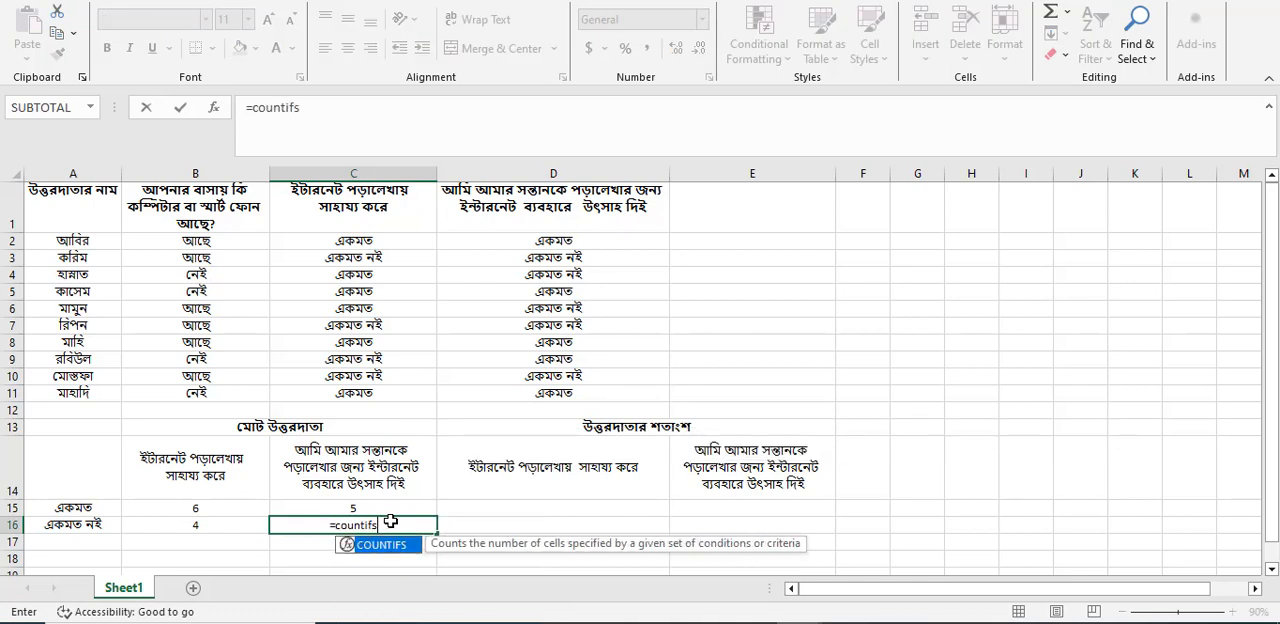
{"action": "type", "text": "("}
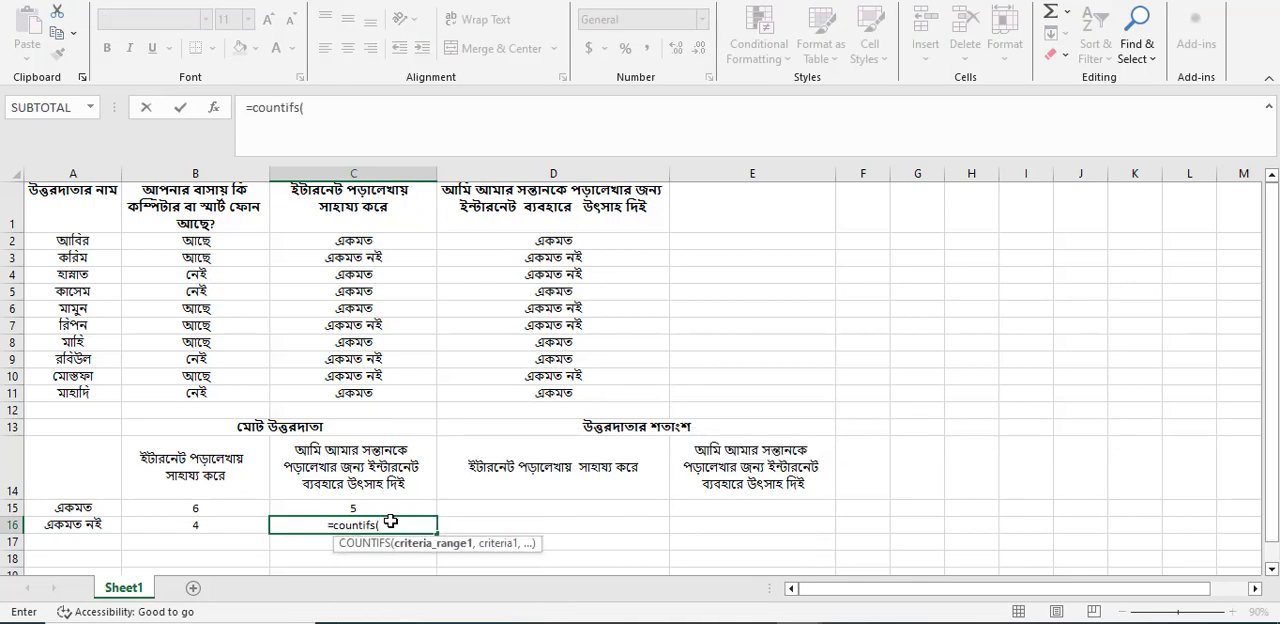
{"action": "left_click_drag", "start_coordinate": [477, 240], "coordinate": [512, 388]}
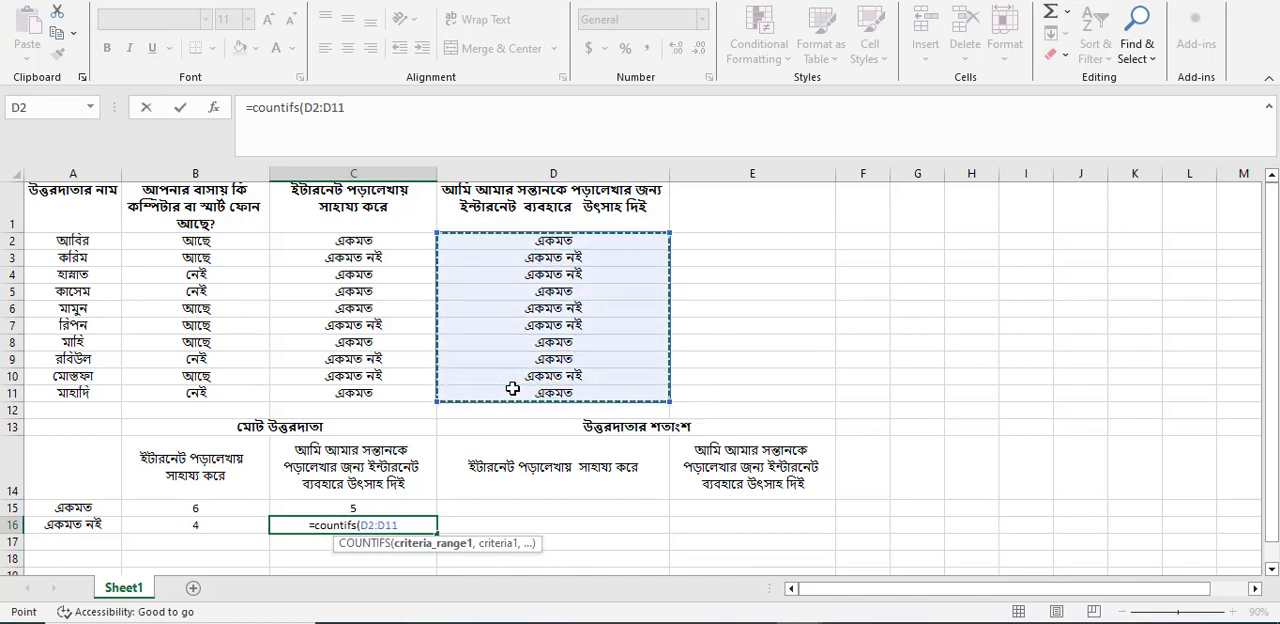
{"action": "type", "text": ","}
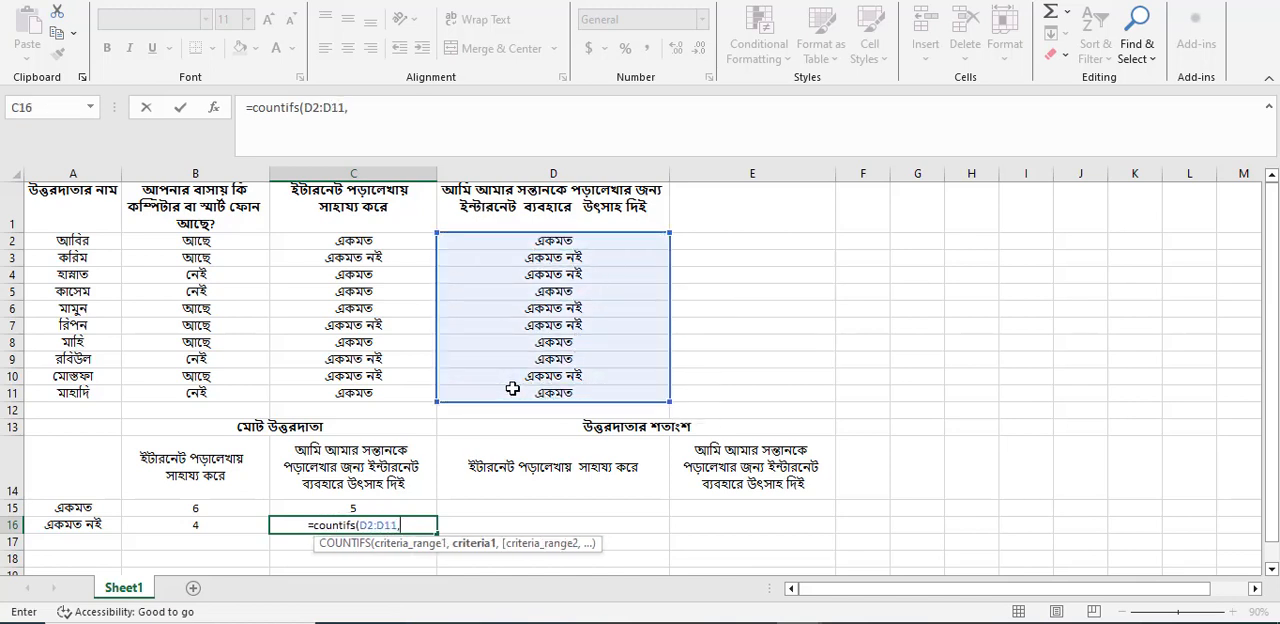
{"action": "left_click", "coordinate": [570, 258]}
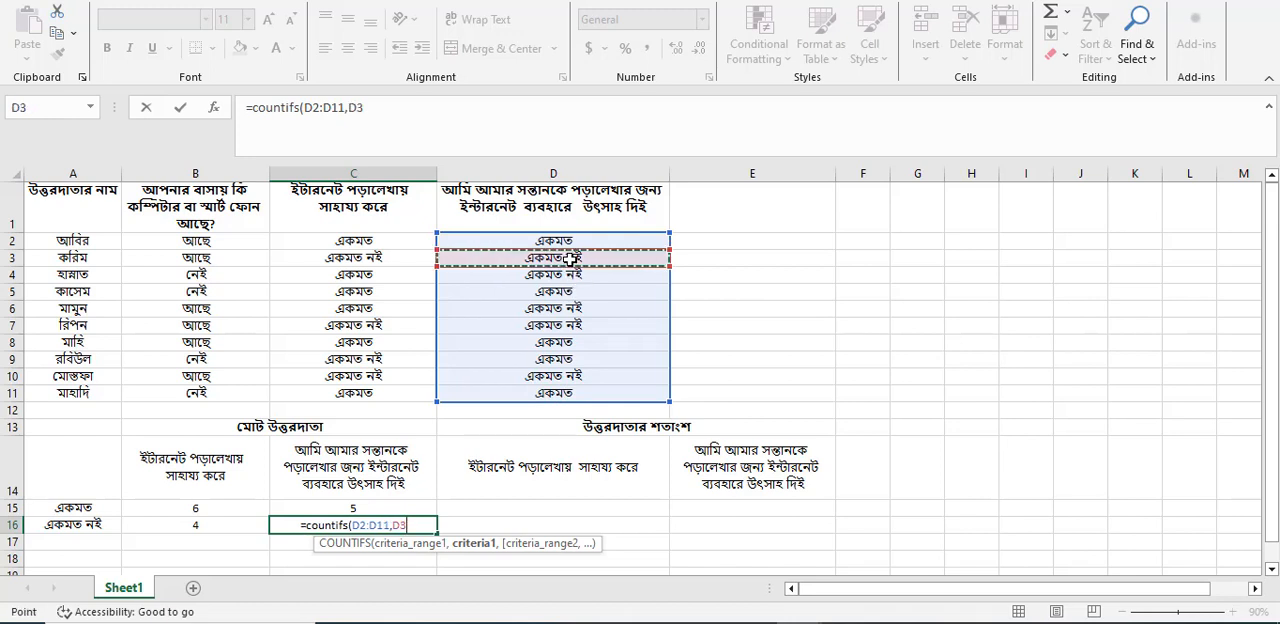
{"action": "type", "text": ")"}
{"action": "key", "text": "Return"}
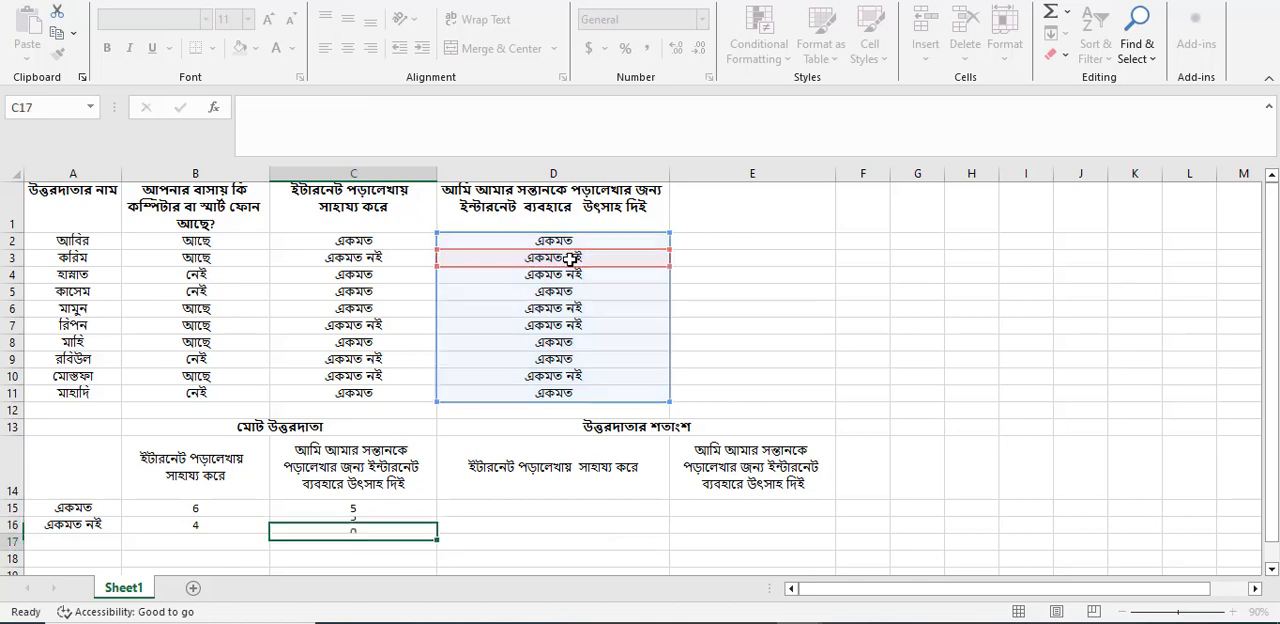
Review the "একমত" counts in B15:C15 and the "একমত নই" formula in C16.
{"action": "left_click", "coordinate": [168, 509]}
{"action": "left_click_drag", "start_coordinate": [168, 509], "coordinate": [374, 511]}
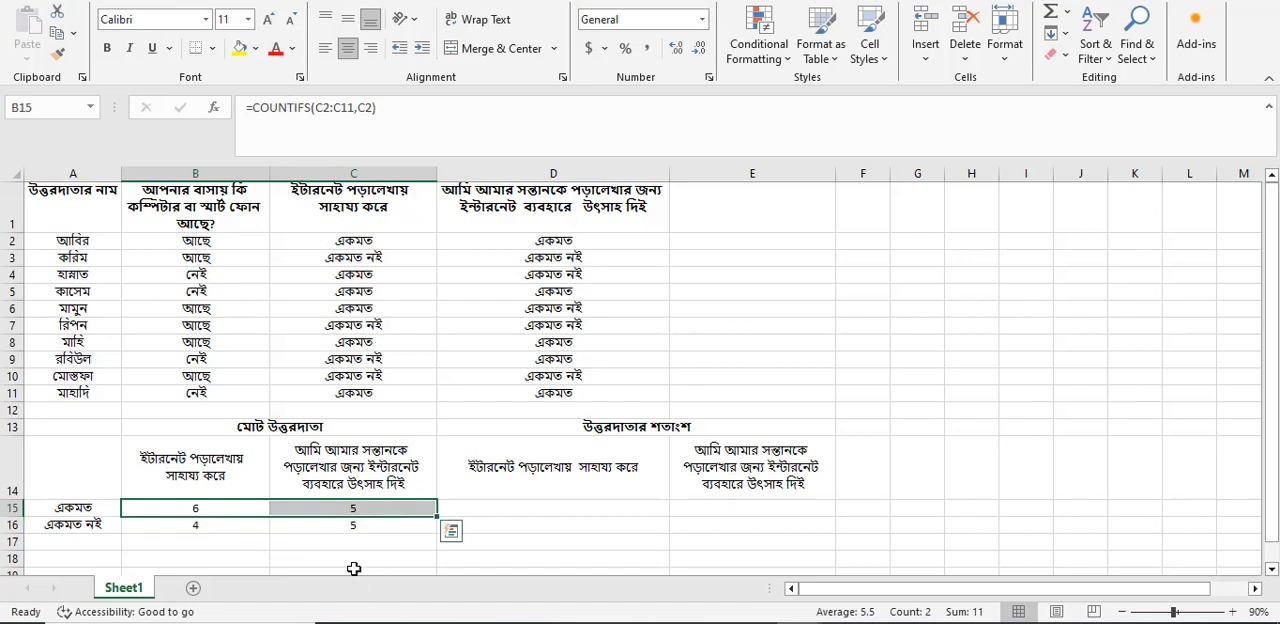
{"action": "left_click", "coordinate": [371, 537]}
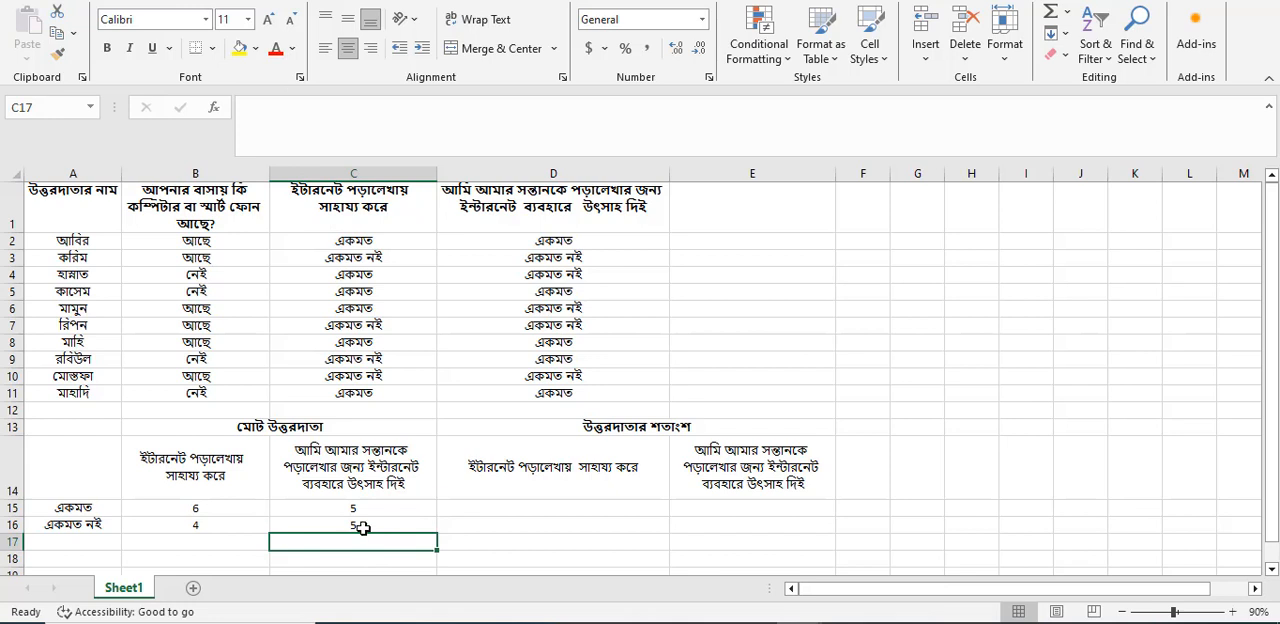
{"action": "left_click", "coordinate": [363, 527]}
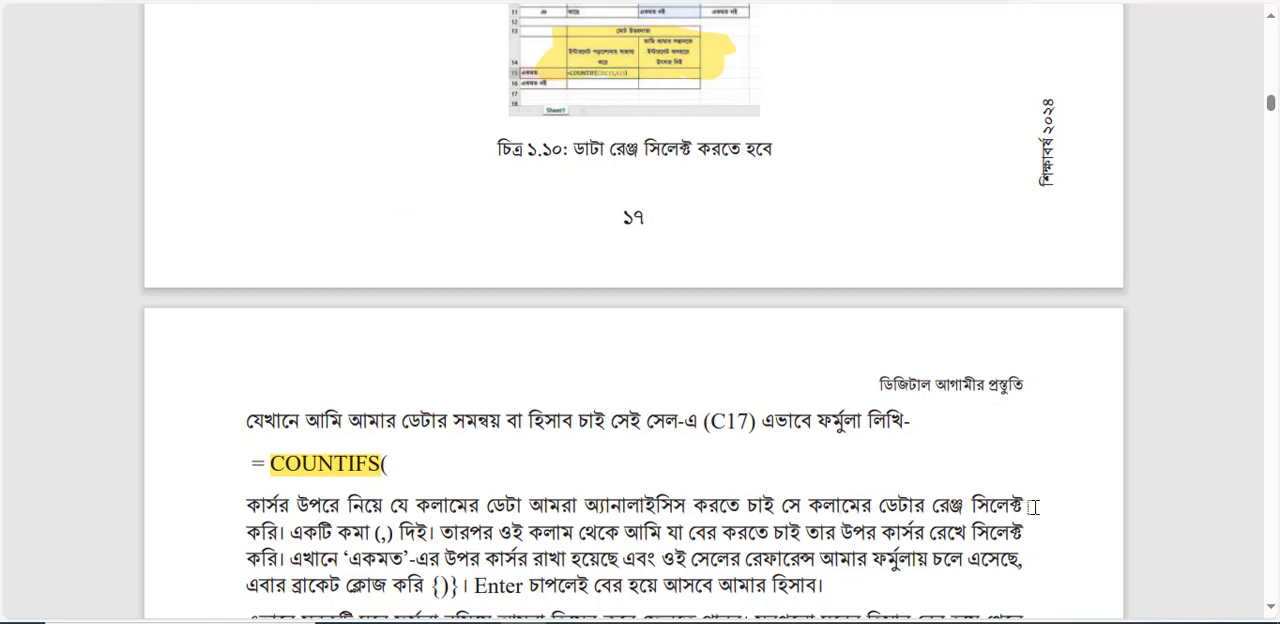
In the textbook PDF, highlight the COUNTIFS instructions on selecting the column's data range, adding the comma (,) and picking 'একমত'.
{"action": "left_click_drag", "start_coordinate": [282, 506], "coordinate": [1000, 510]}
{"action": "left_click_drag", "start_coordinate": [355, 538], "coordinate": [395, 538]}
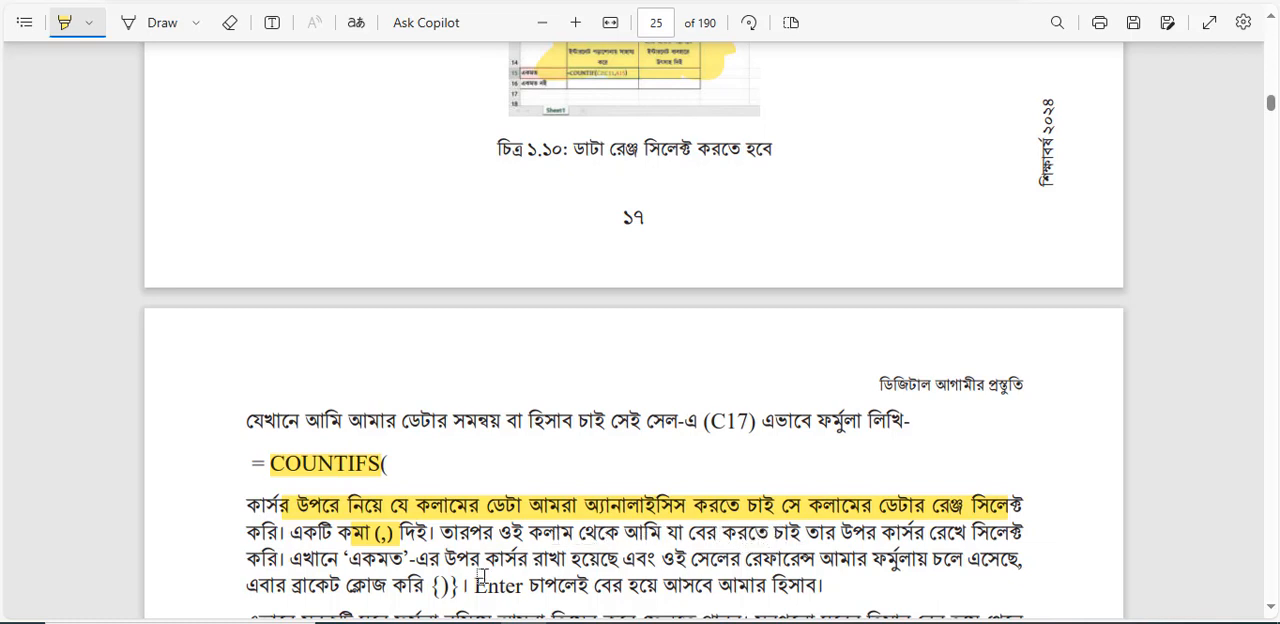
{"action": "left_click_drag", "start_coordinate": [357, 558], "coordinate": [405, 559]}
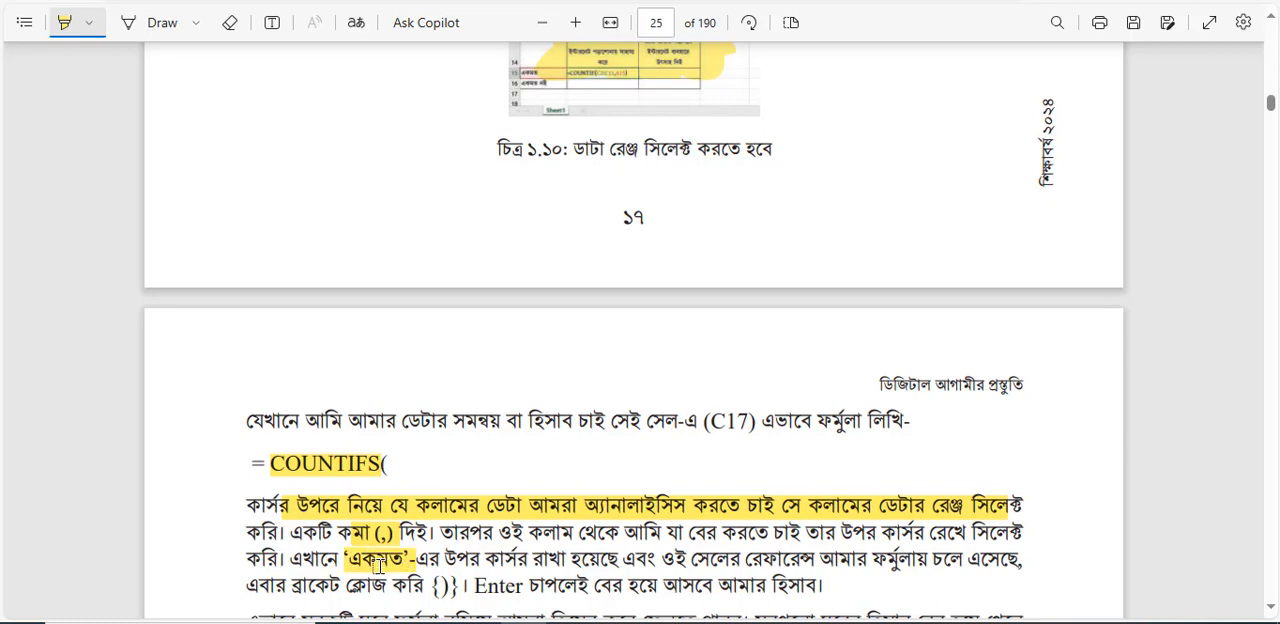
Highlight "শতাংশ বের" in the paragraph above figure ১.১১ and the "উত্তরদাতার শতাংশ" heading inside the figure.
{"action": "scroll", "coordinate": [378, 566], "scroll_direction": "down", "scroll_amount": 3}
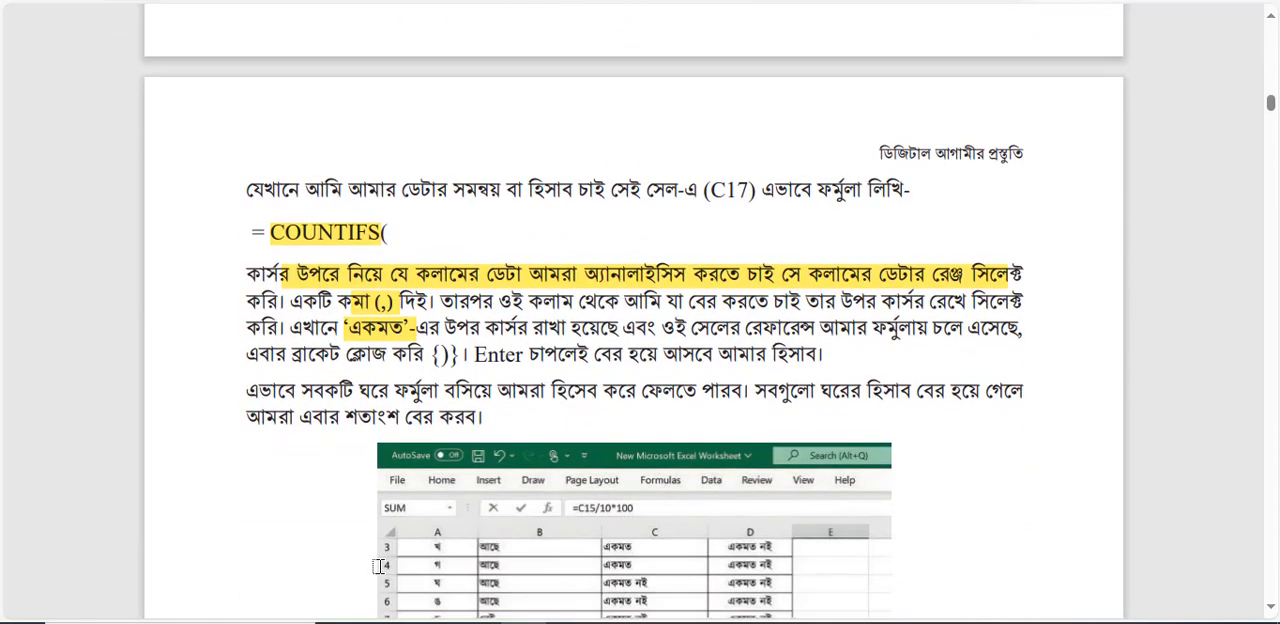
{"action": "scroll", "coordinate": [378, 566], "scroll_direction": "down", "scroll_amount": 2}
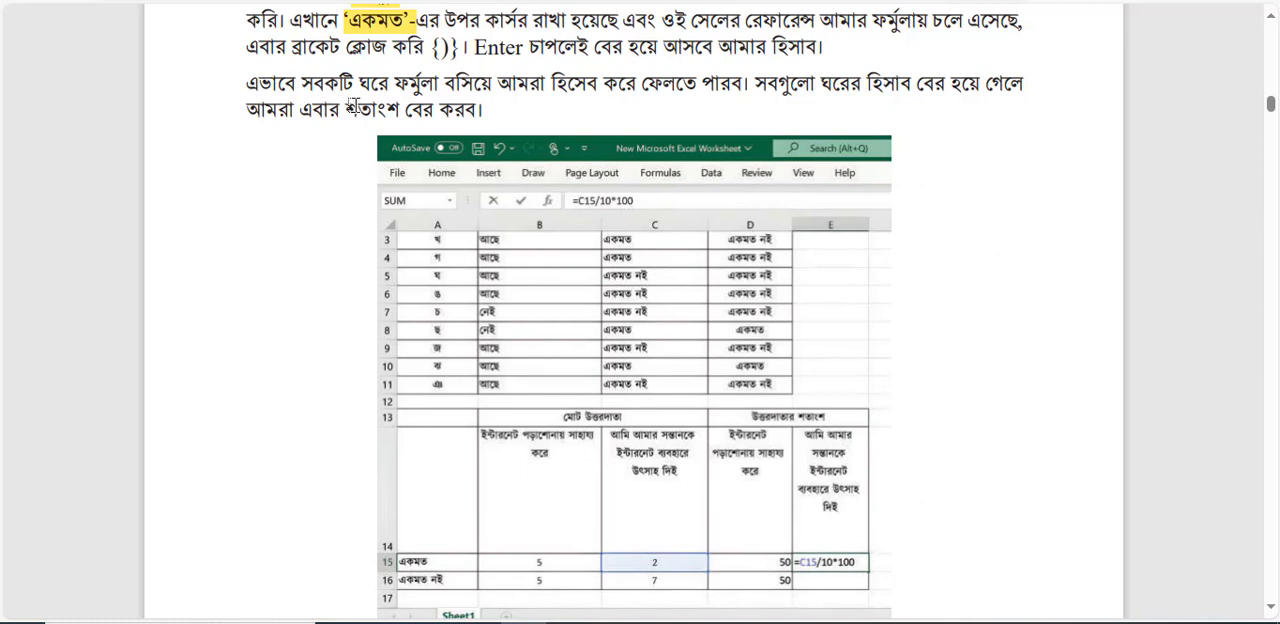
{"action": "left_click_drag", "start_coordinate": [353, 107], "coordinate": [416, 110]}
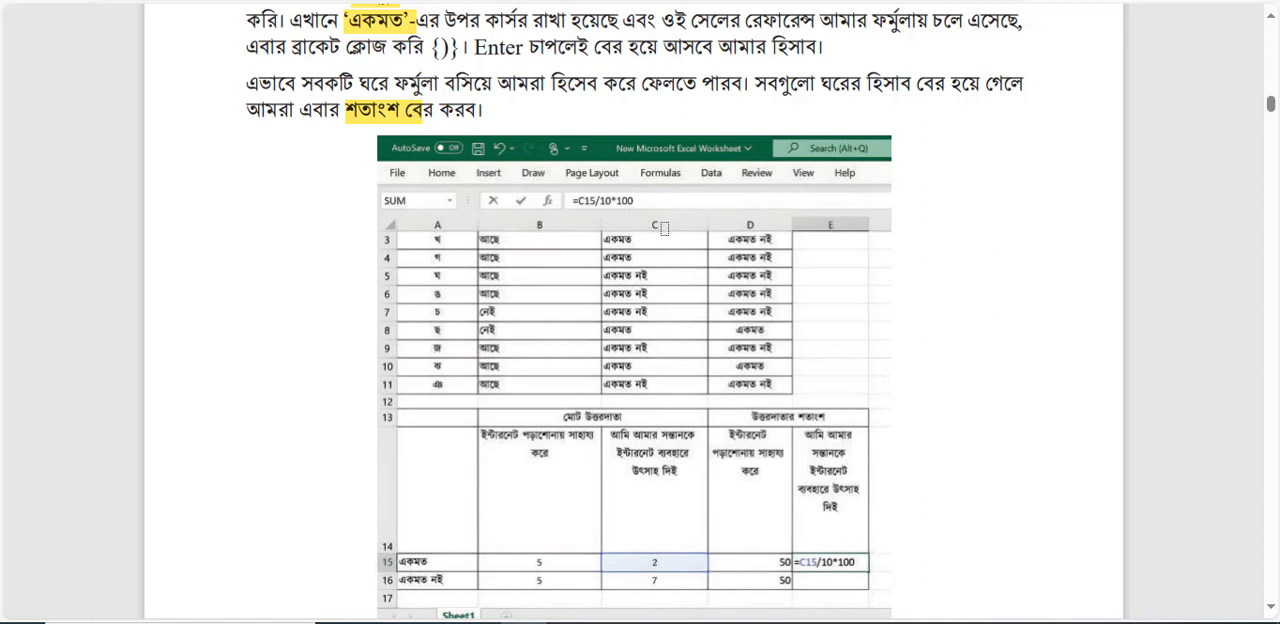
{"action": "scroll", "coordinate": [663, 228], "scroll_direction": "down", "scroll_amount": 3}
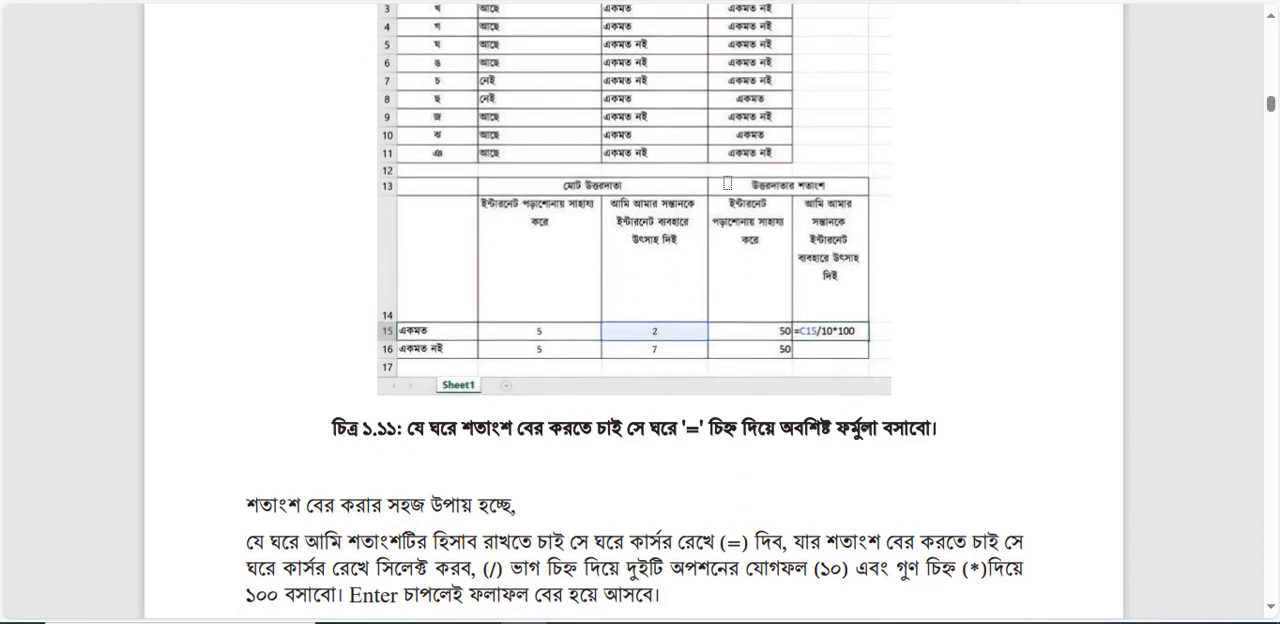
{"action": "mouse_move", "coordinate": [727, 187]}
{"action": "left_mouse_down"}
{"action": "mouse_move", "coordinate": [840, 212]}
{"action": "mouse_move", "coordinate": [830, 196]}
{"action": "mouse_move", "coordinate": [748, 205]}
{"action": "mouse_move", "coordinate": [806, 183]}
{"action": "left_mouse_up"}
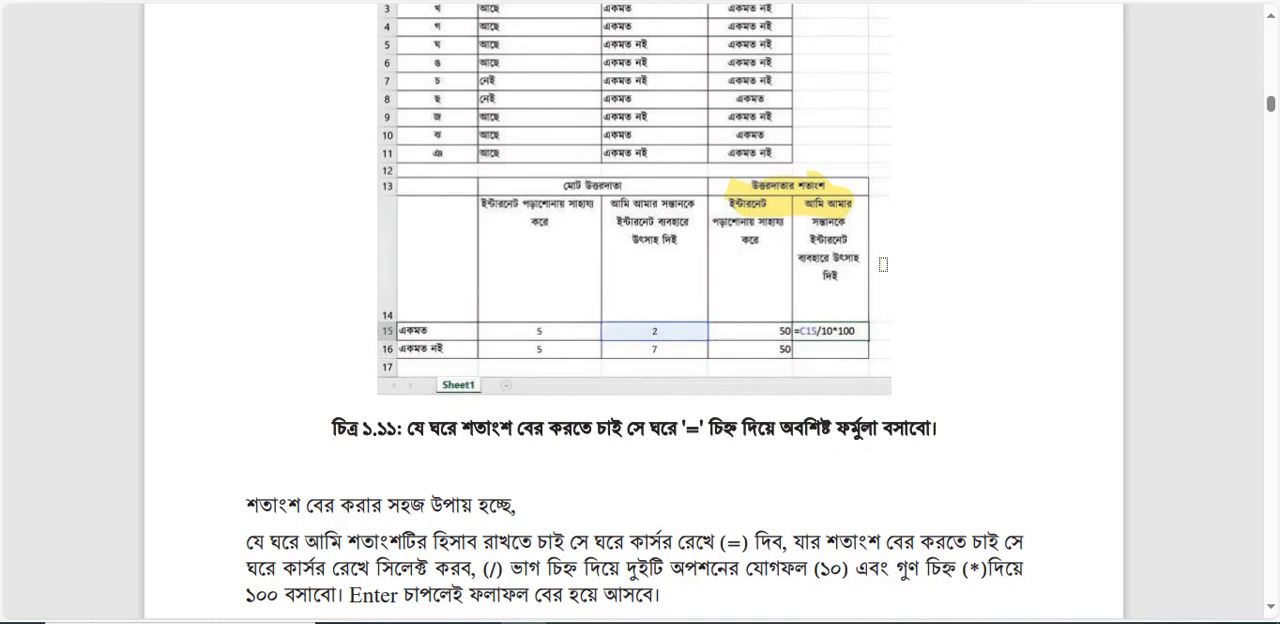
Highlight the =C15/10*100 formula in cell E15 of figure ১.১১ and read the percentage instructions below it.
{"action": "scroll", "coordinate": [883, 264], "scroll_direction": "down", "scroll_amount": 5}
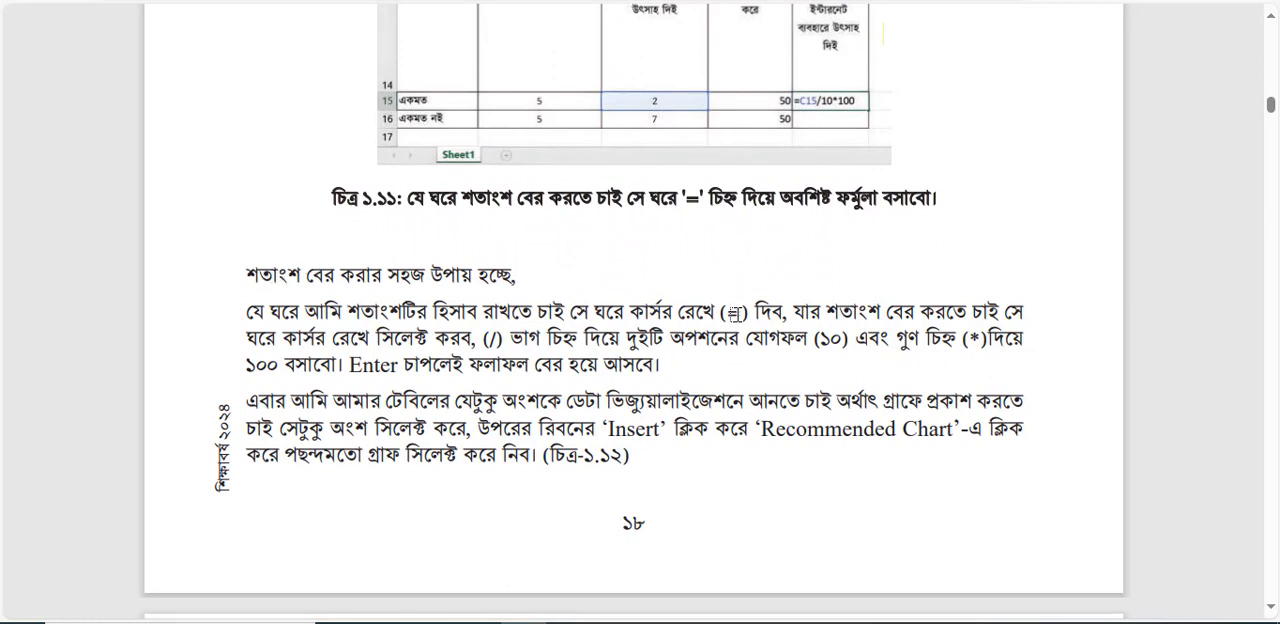
{"action": "scroll", "coordinate": [1039, 123], "scroll_direction": "up", "scroll_amount": 2}
{"action": "scroll", "coordinate": [1039, 123], "scroll_direction": "up", "scroll_amount": 2}
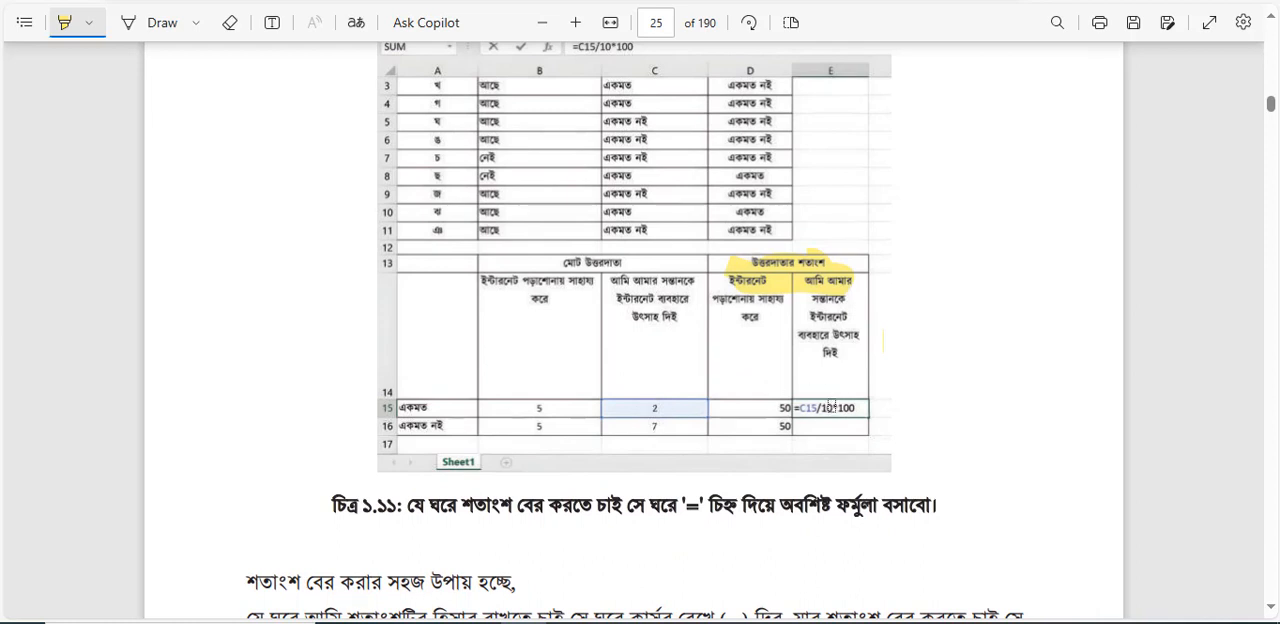
{"action": "left_click_drag", "start_coordinate": [798, 407], "coordinate": [865, 407]}
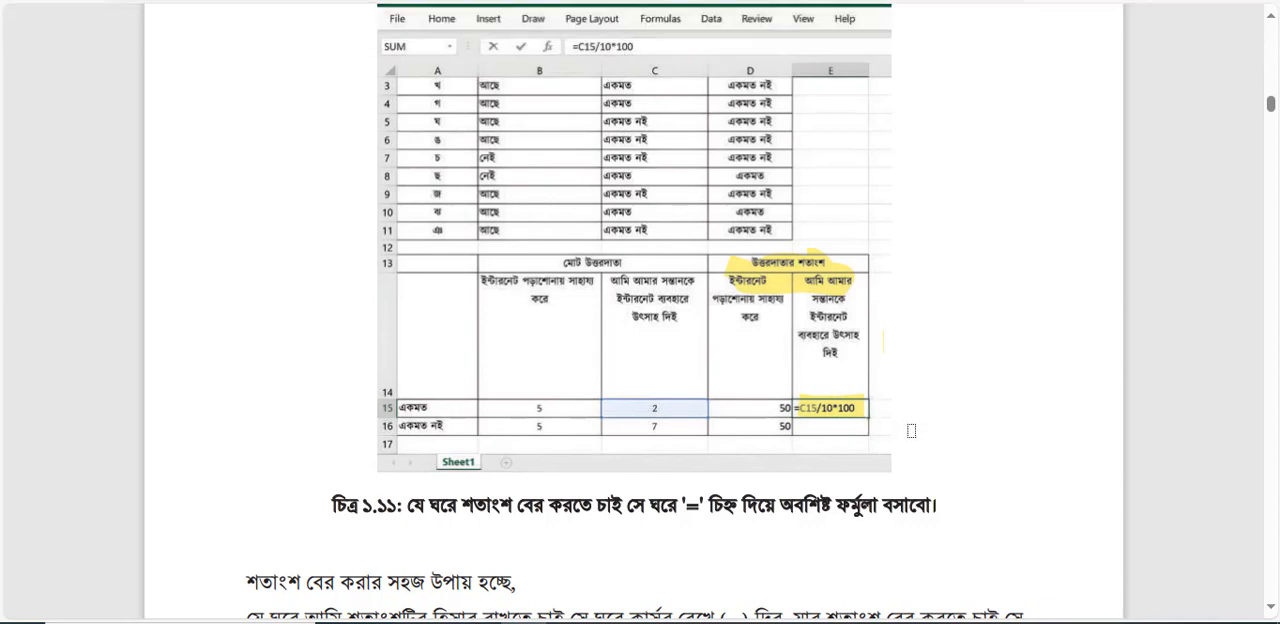
{"action": "scroll", "coordinate": [911, 430], "scroll_direction": "down", "scroll_amount": 5}
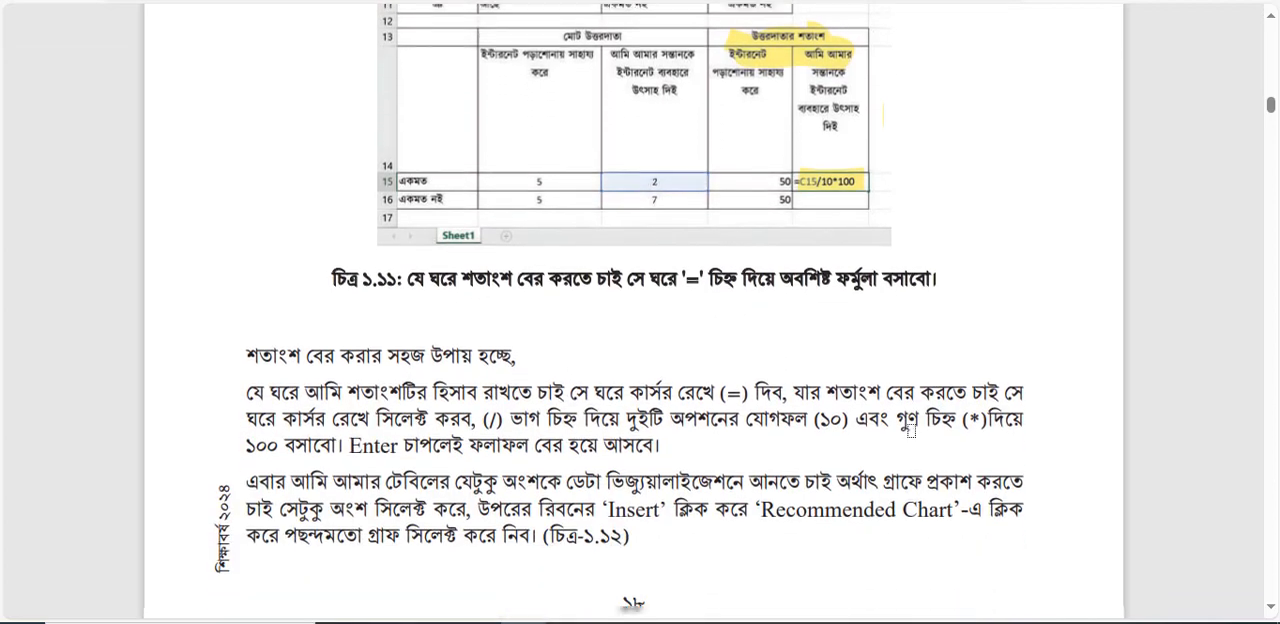
{"action": "scroll", "coordinate": [911, 430], "scroll_direction": "down", "scroll_amount": 1}
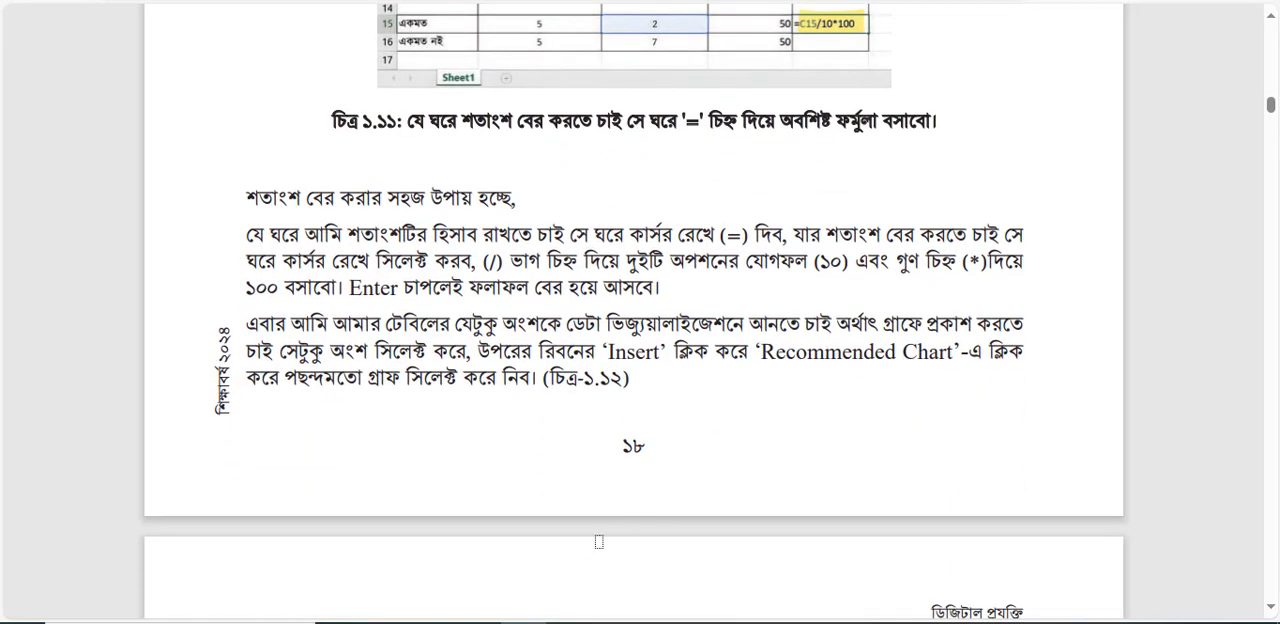
Switch to the class9_session5 Excel workbook and enter =B15/10*100 in D15 for the first question's "একমত" percentage.
{"action": "mouse_move", "coordinate": [840, 620]}
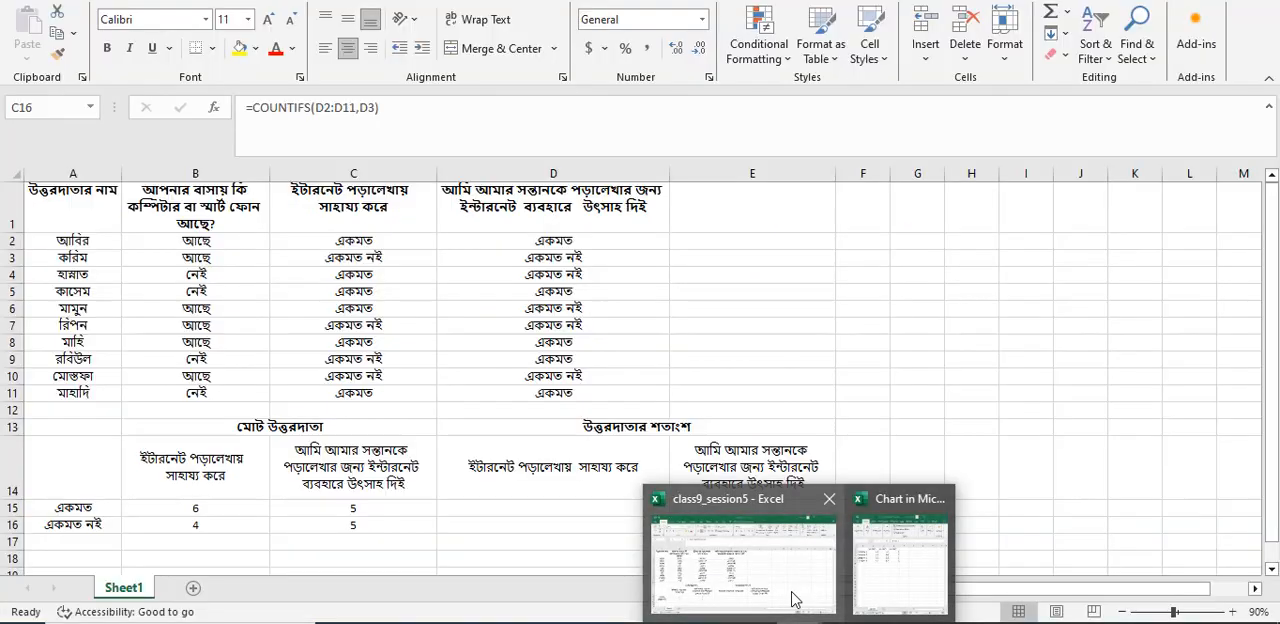
{"action": "left_click", "coordinate": [794, 594]}
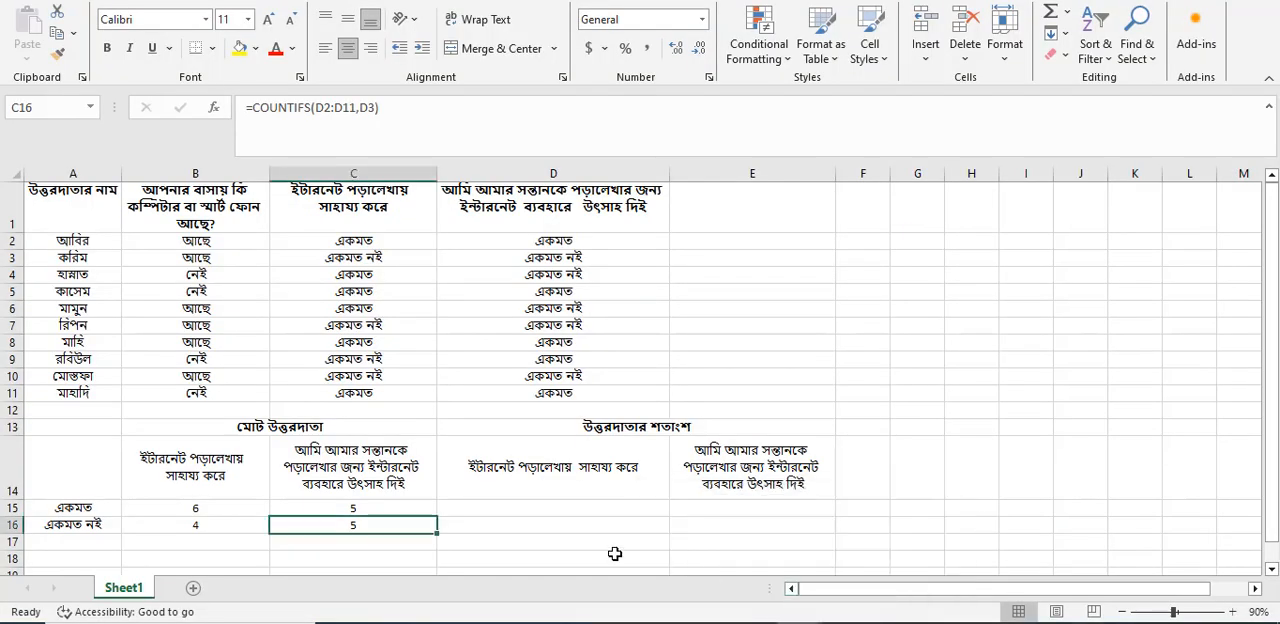
{"action": "left_click", "coordinate": [580, 513]}
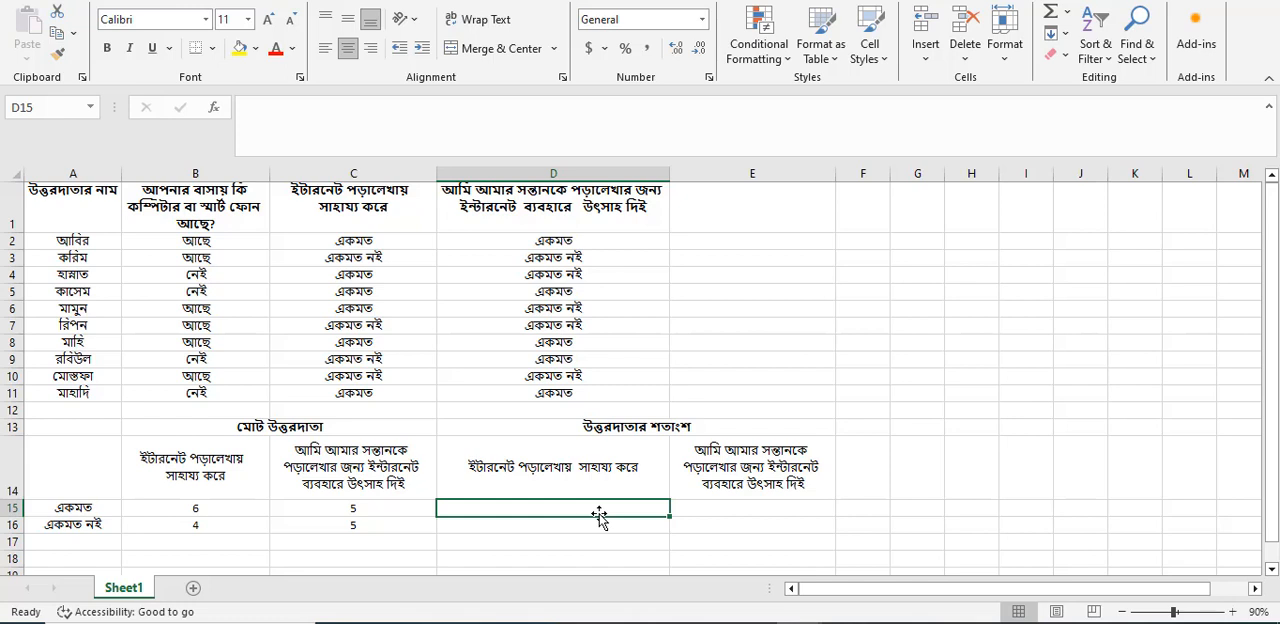
{"action": "type", "text": "="}
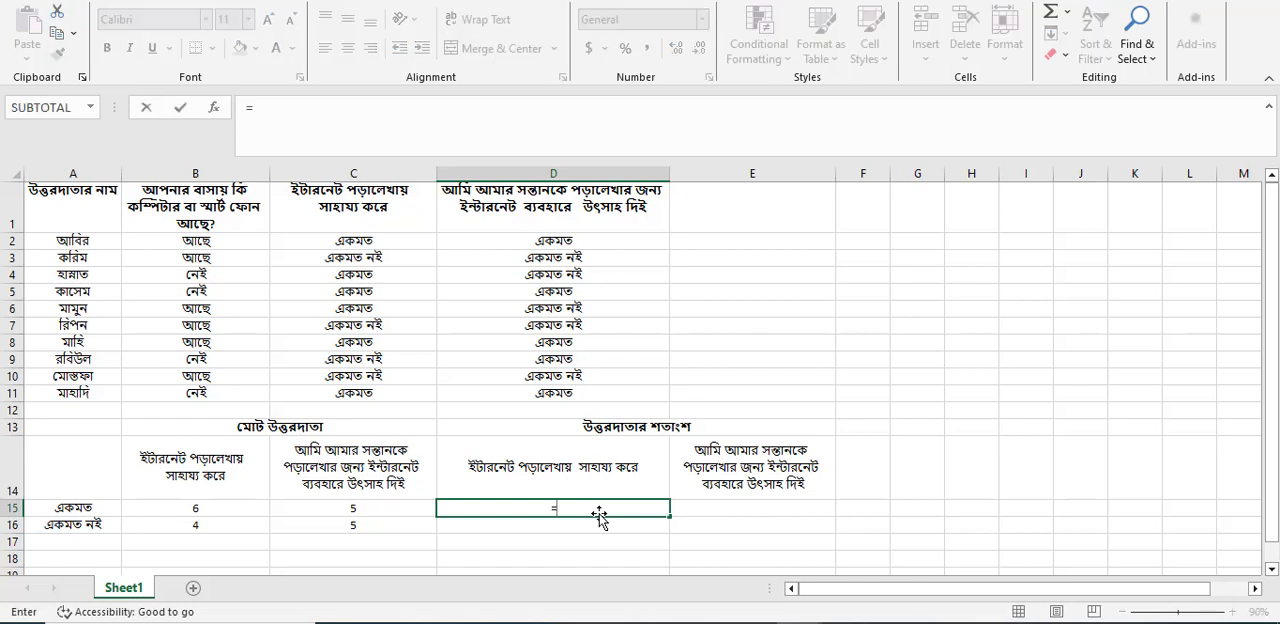
{"action": "left_click", "coordinate": [194, 509]}
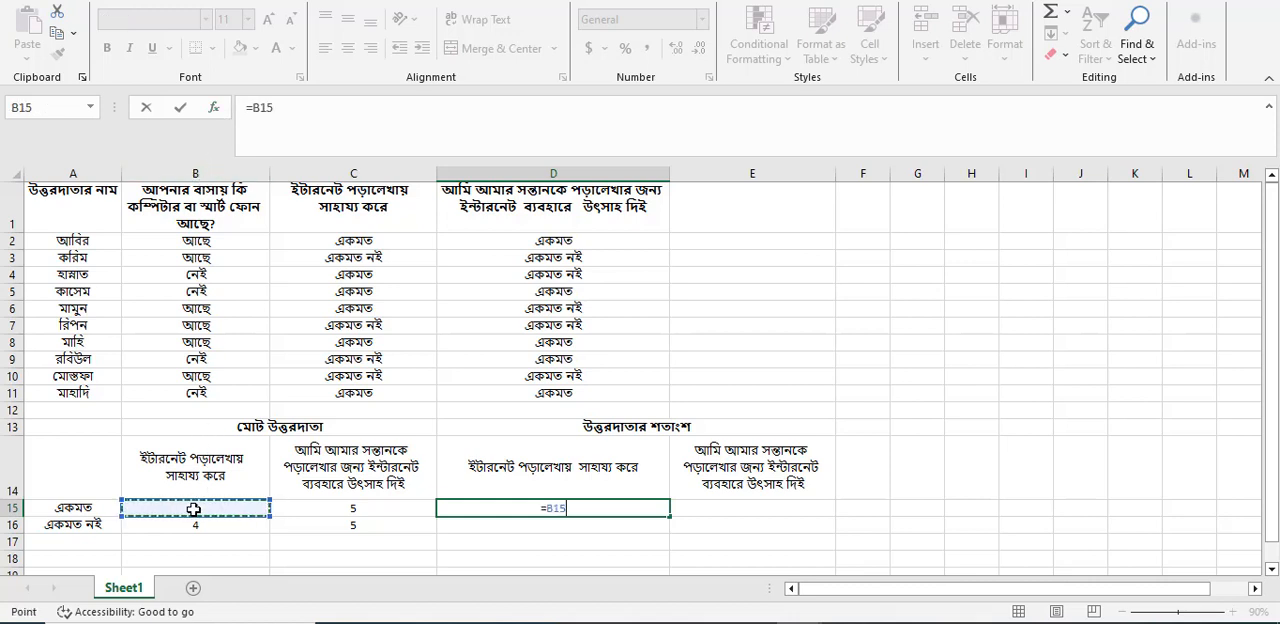
{"action": "type", "text": "/"}
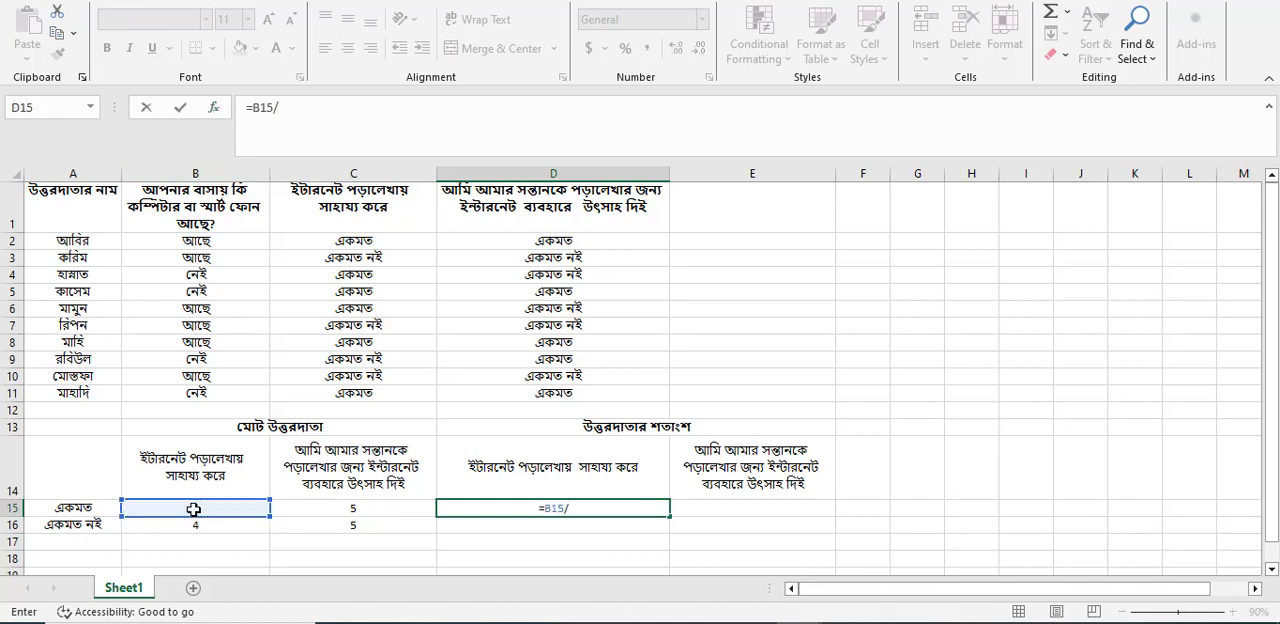
{"action": "type", "text": "10*100"}
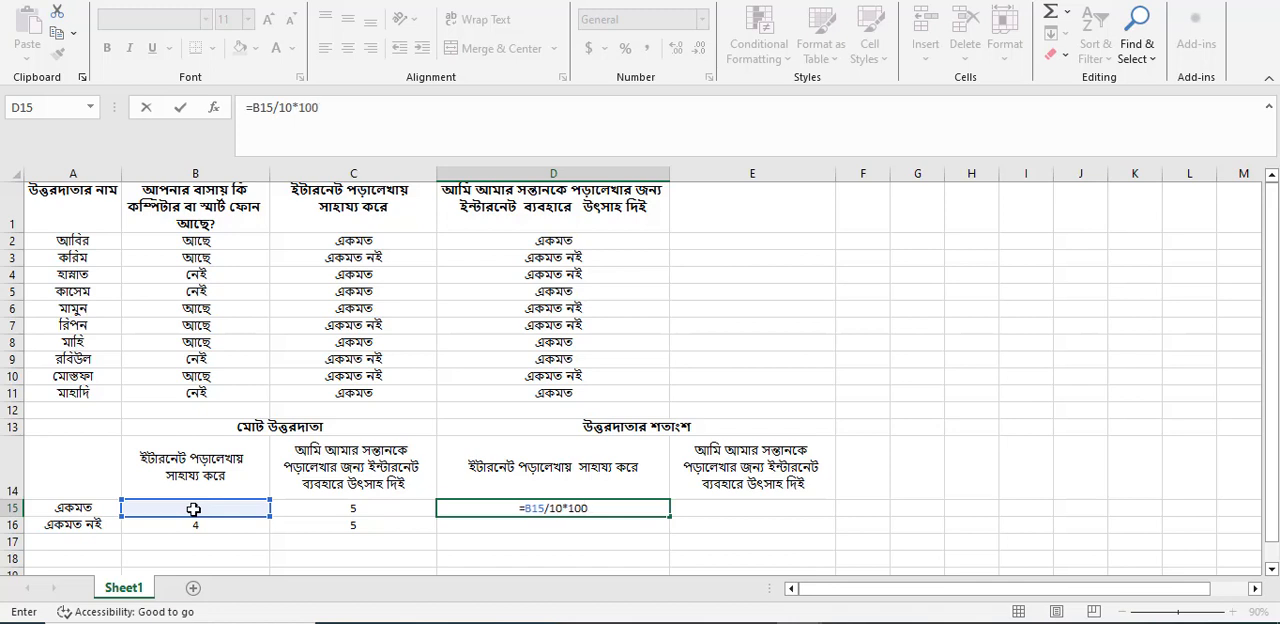
{"action": "key", "text": "Return"}
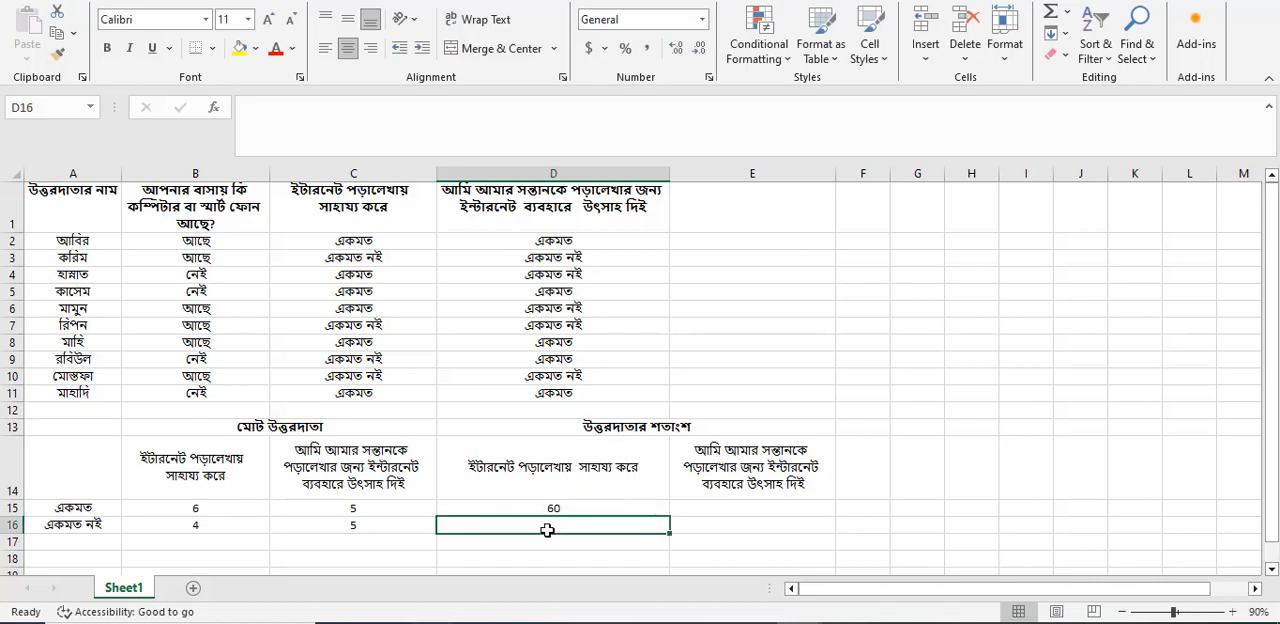
Enter =B16/10*100 in D16 to calculate the first question's "একমত নই" percentage.
{"action": "type", "text": "="}
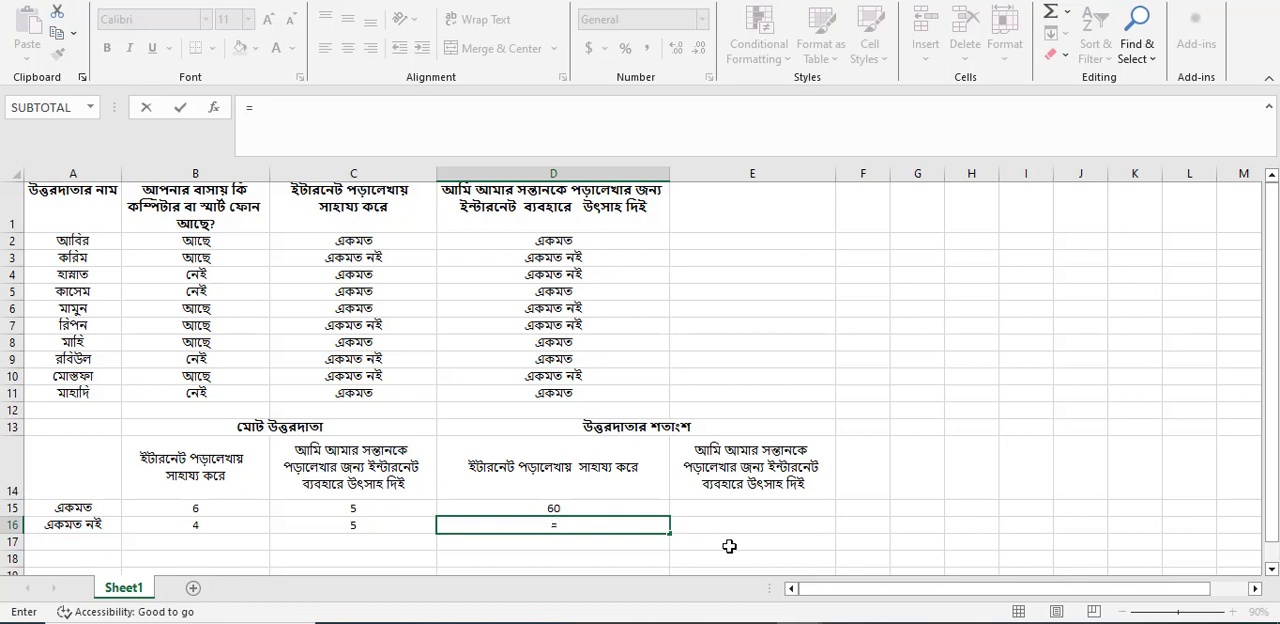
{"action": "left_click", "coordinate": [214, 529]}
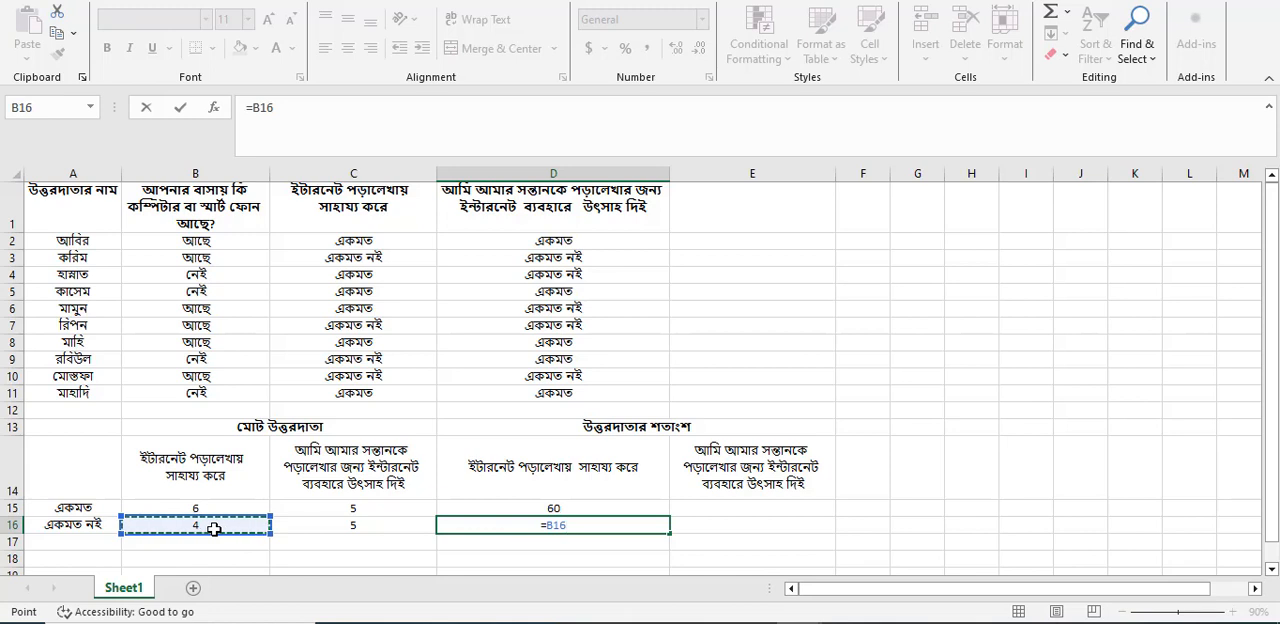
{"action": "type", "text": "/1"}
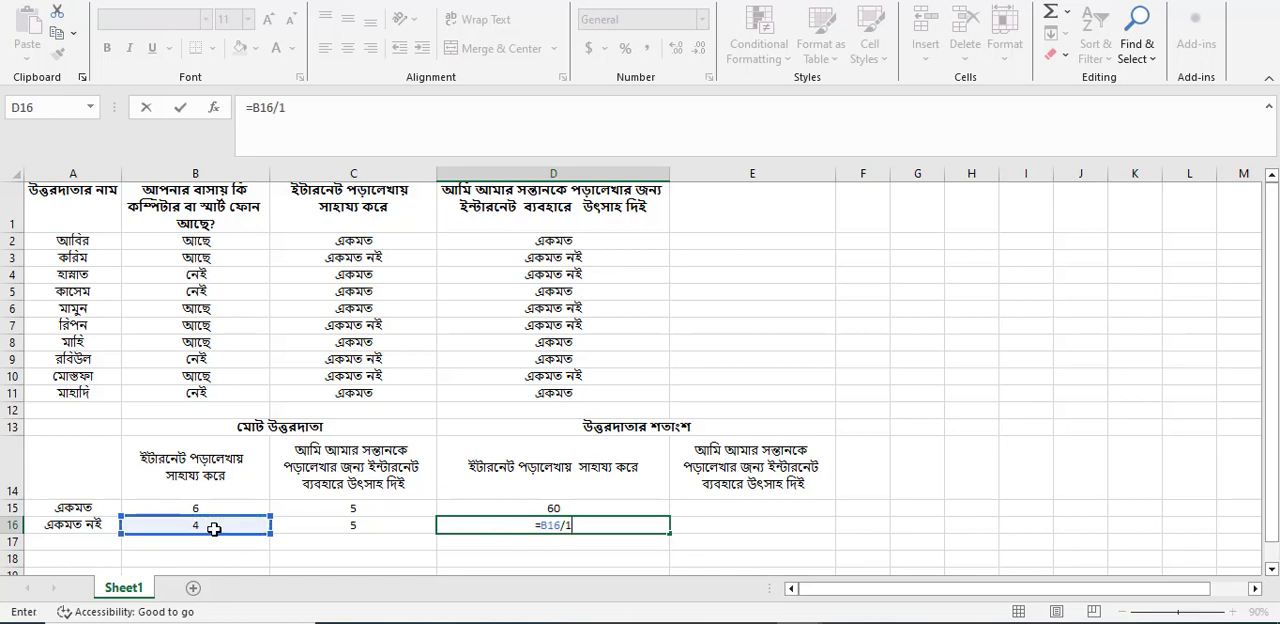
{"action": "type", "text": "0*100"}
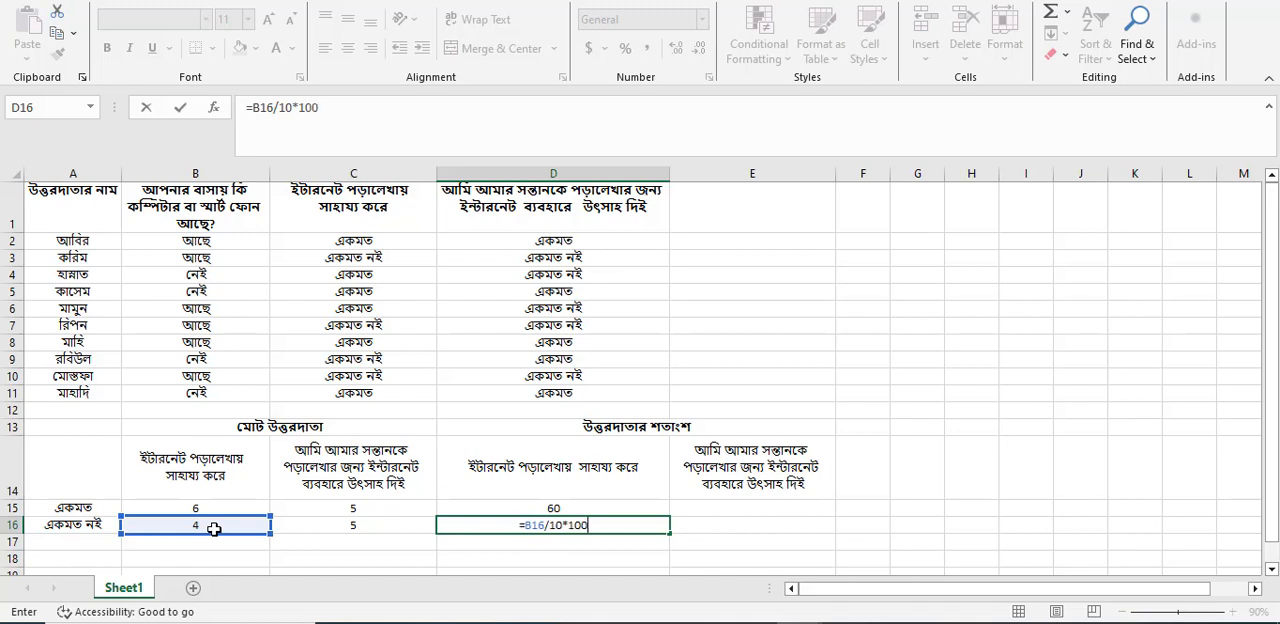
{"action": "key", "text": "Return"}
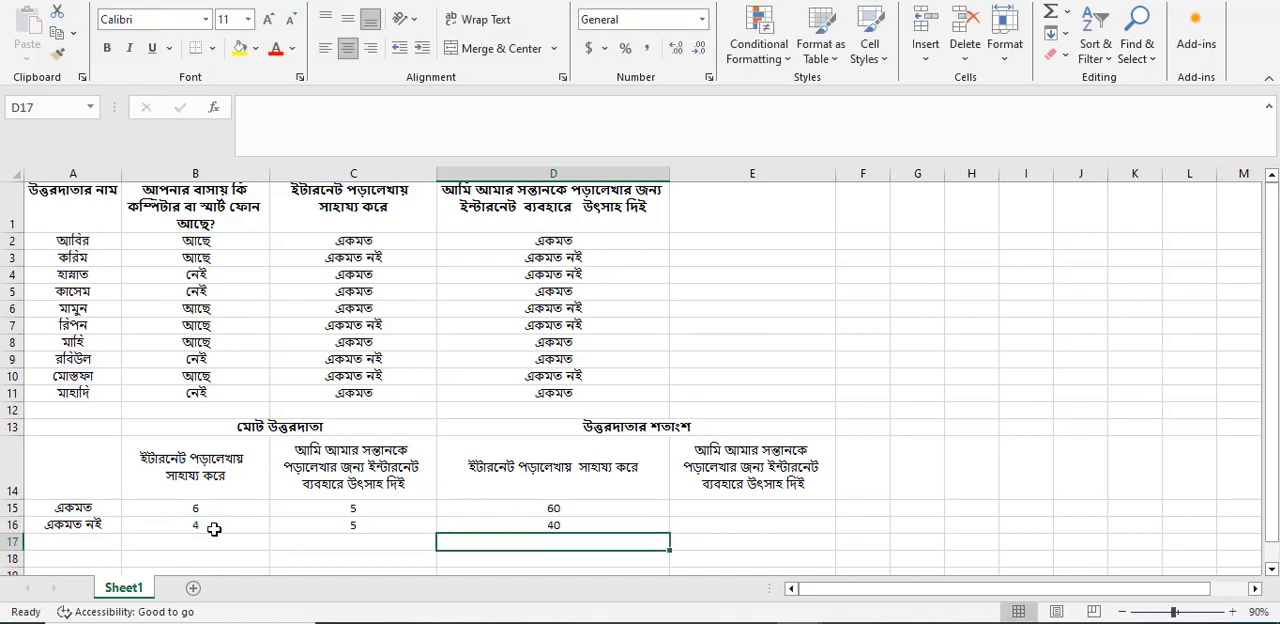
Enter =C15/10*100 in E15 to calculate the second question's "একমত" percentage.
{"action": "left_click", "coordinate": [786, 512]}
{"action": "type", "text": "="}
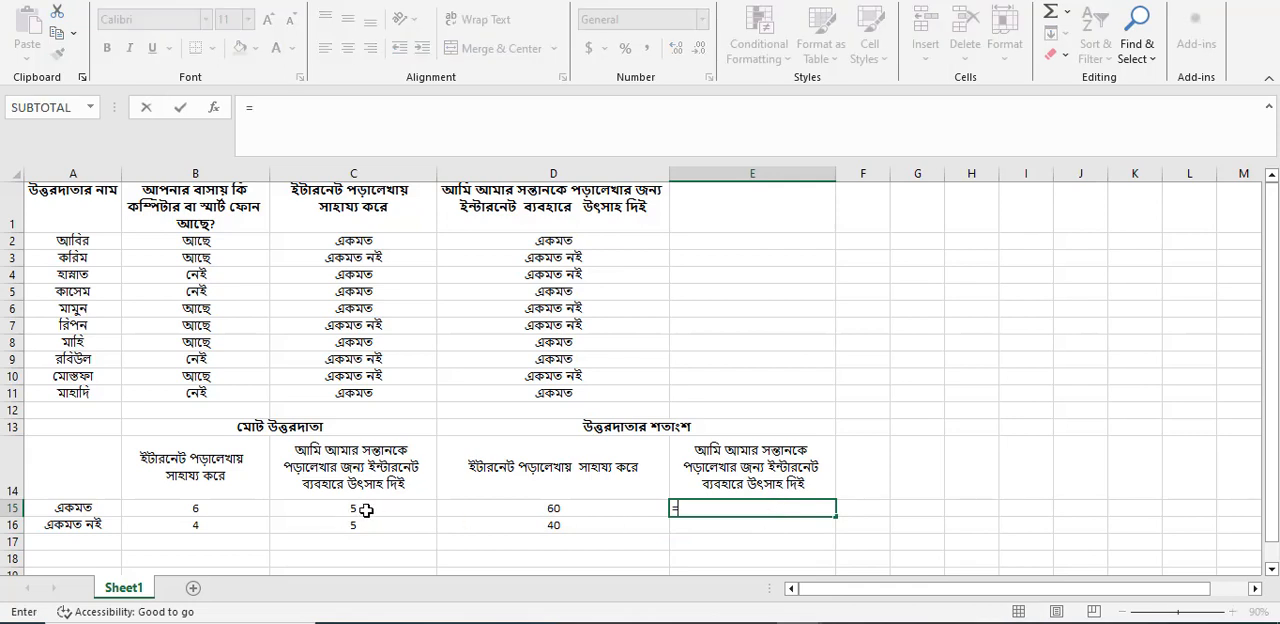
{"action": "left_click", "coordinate": [367, 510]}
{"action": "type", "text": "/10"}
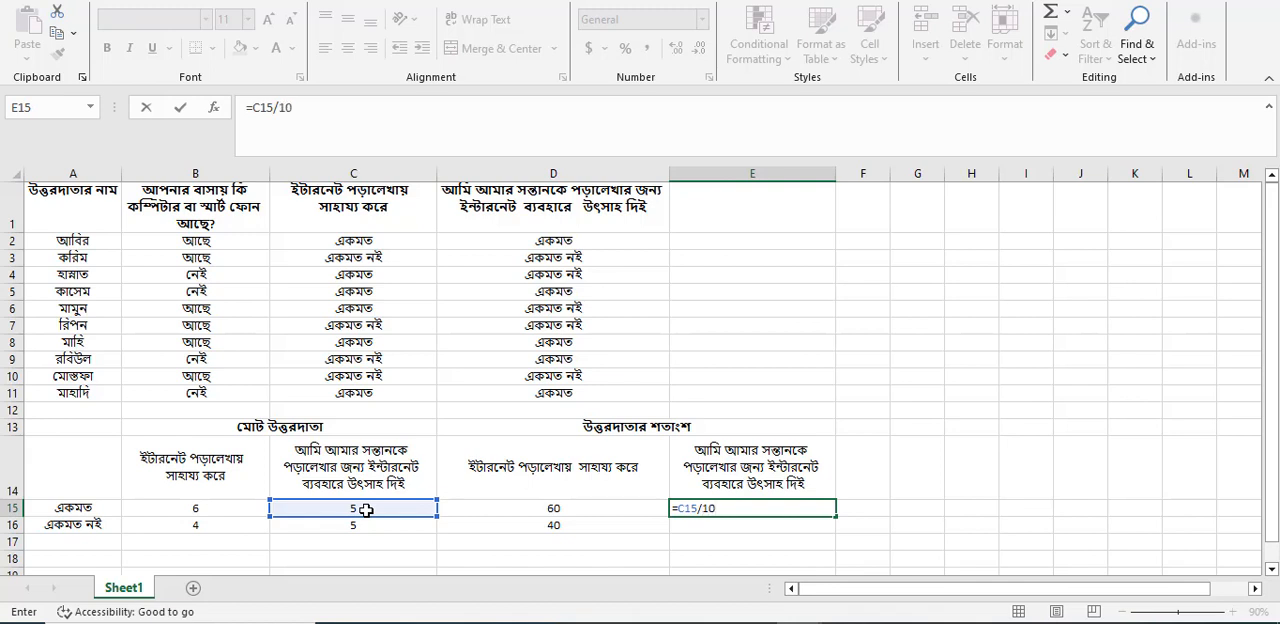
{"action": "type", "text": "*100"}
{"action": "key", "text": "Return"}
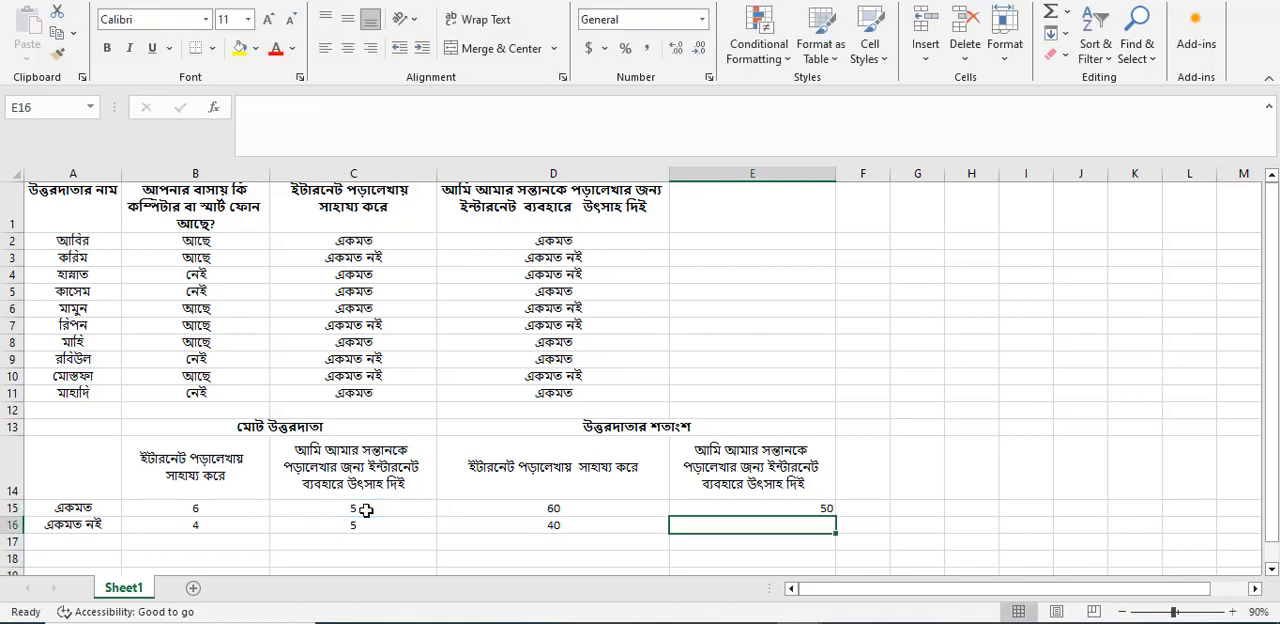
Enter =C16/10*100 in E16 to calculate the second question's "একমত নই" percentage.
{"action": "type", "text": "="}
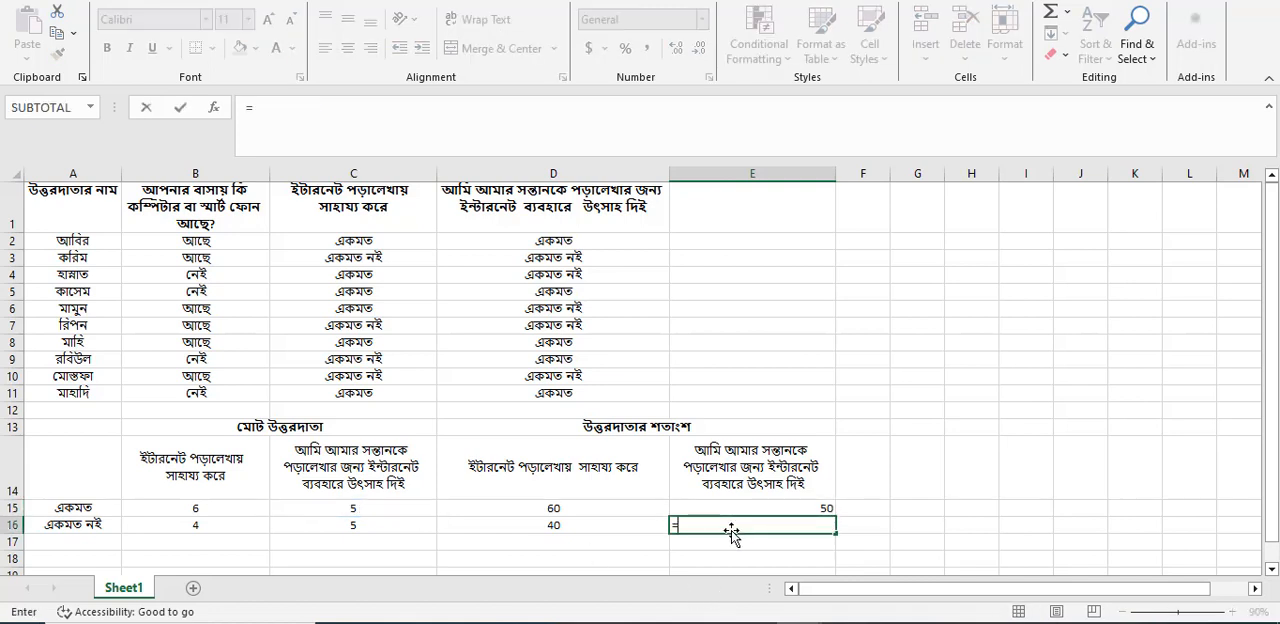
{"action": "left_click", "coordinate": [348, 530]}
{"action": "type", "text": "/"}
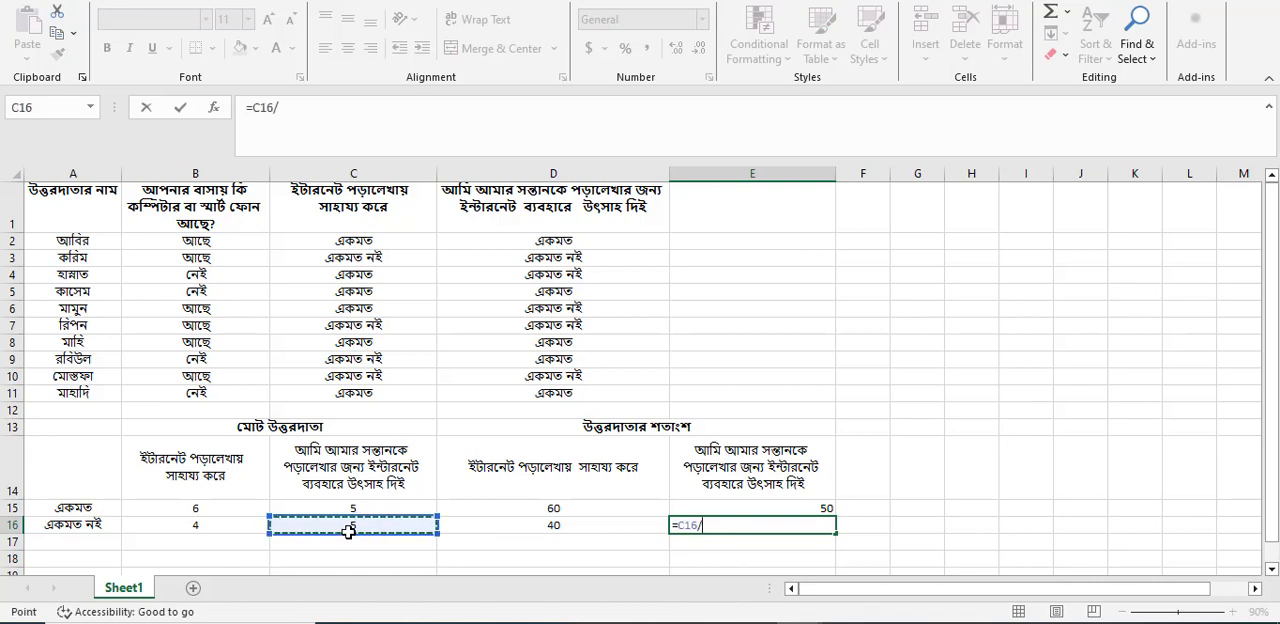
{"action": "type", "text": "10*100"}
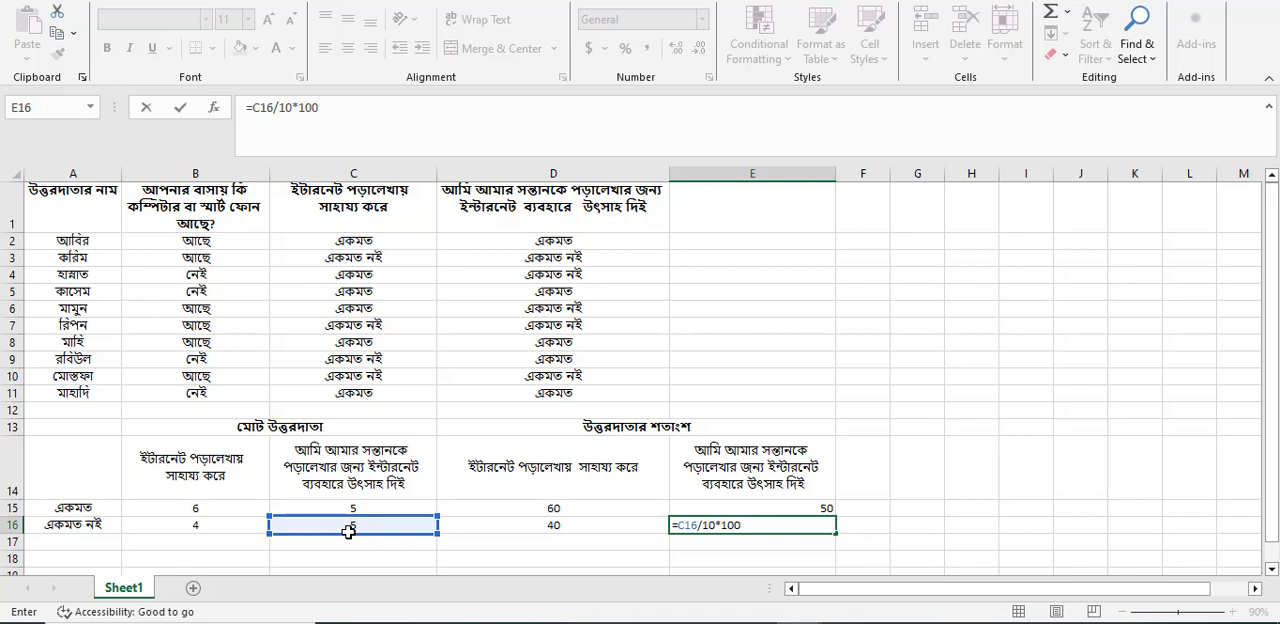
{"action": "key", "text": "Return"}
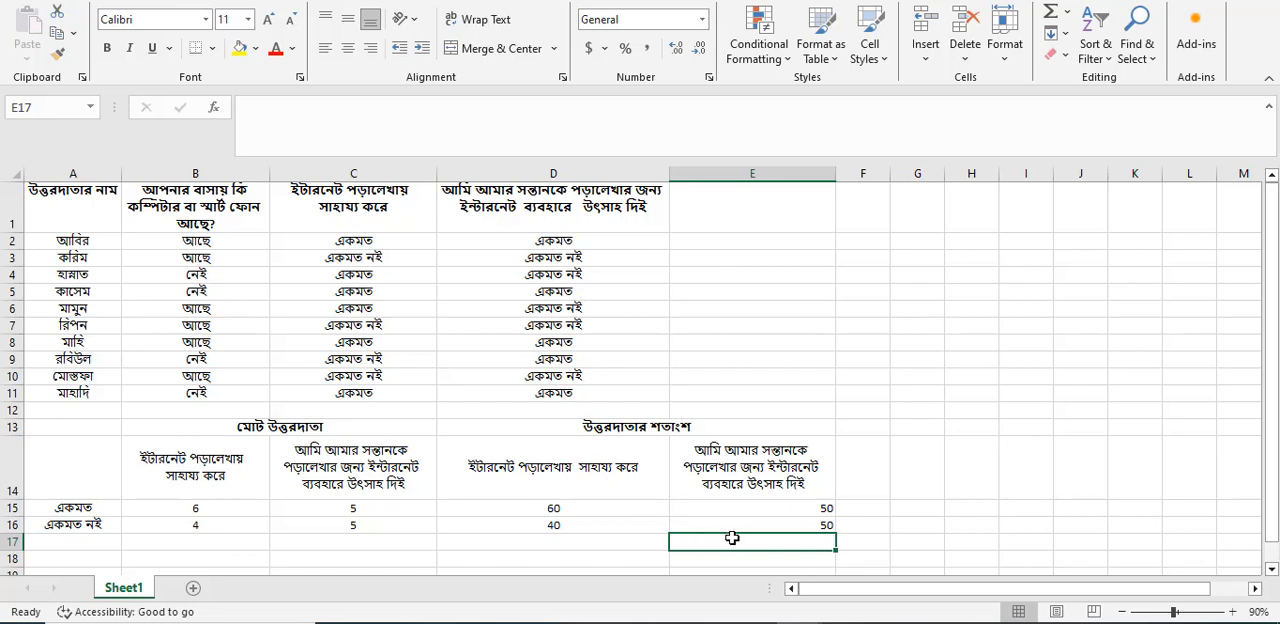
Switch to the textbook PDF and highlight (/), (১০), (*) and ১০০ in the paragraph on calculating percentages.
{"action": "mouse_move", "coordinate": [526, 622]}
{"action": "left_click", "coordinate": [526, 556]}
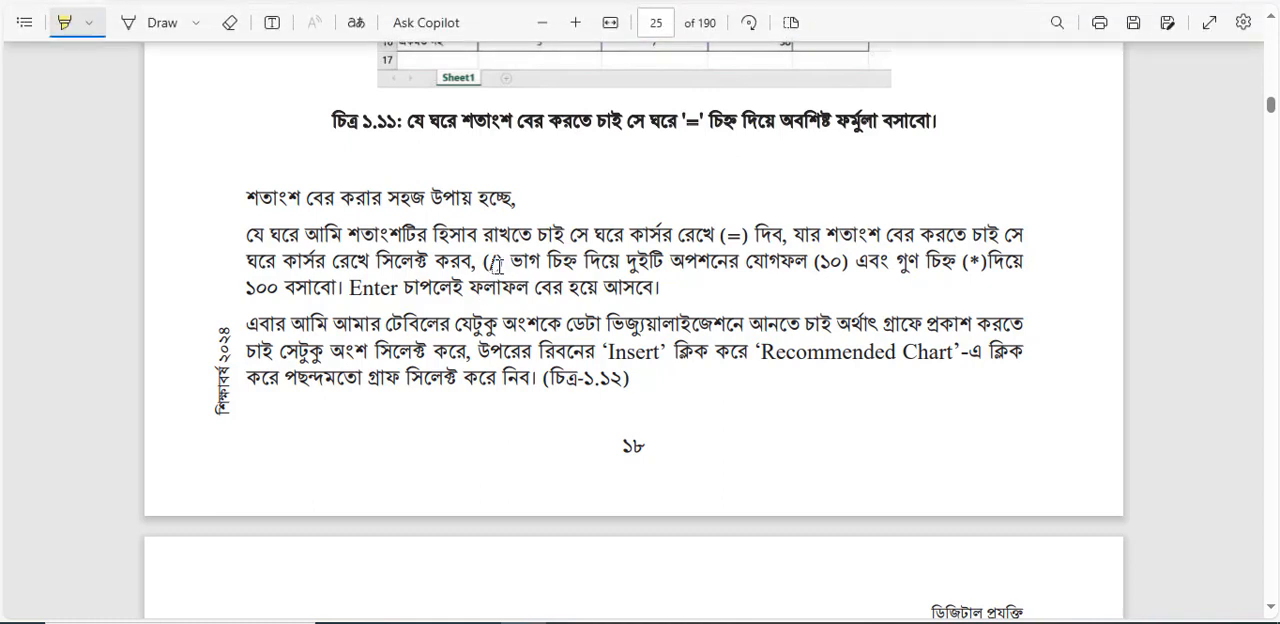
{"action": "left_click_drag", "start_coordinate": [485, 262], "coordinate": [528, 264]}
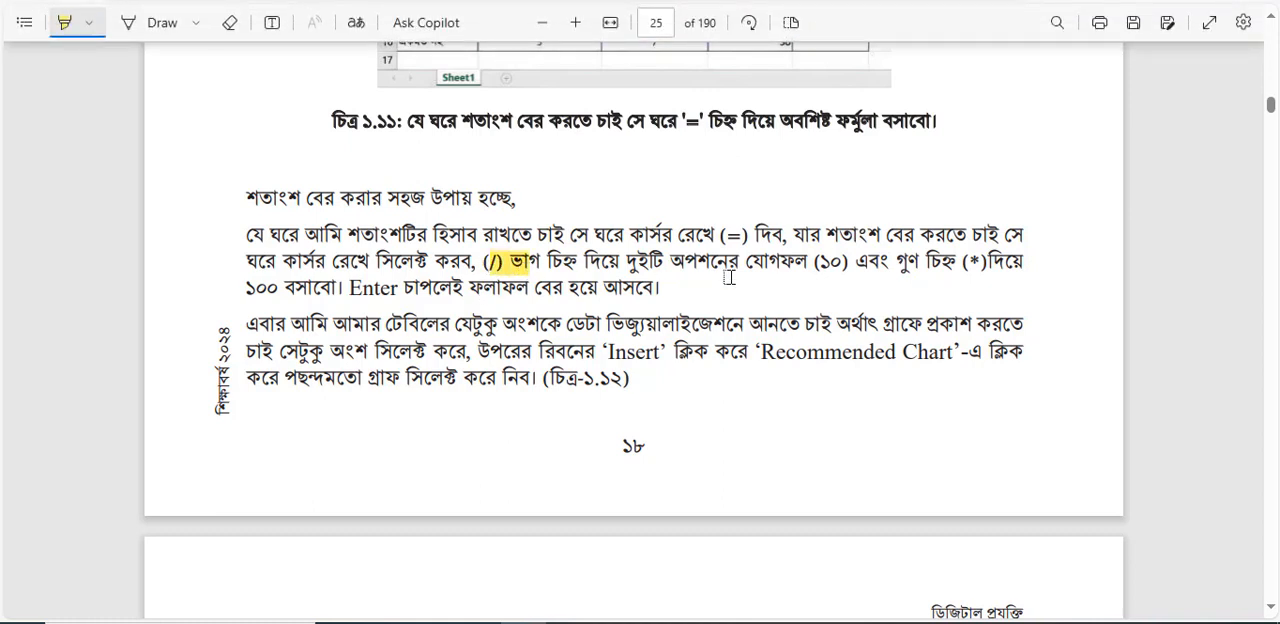
{"action": "left_click_drag", "start_coordinate": [814, 262], "coordinate": [870, 272]}
{"action": "left_click_drag", "start_coordinate": [962, 264], "coordinate": [991, 264]}
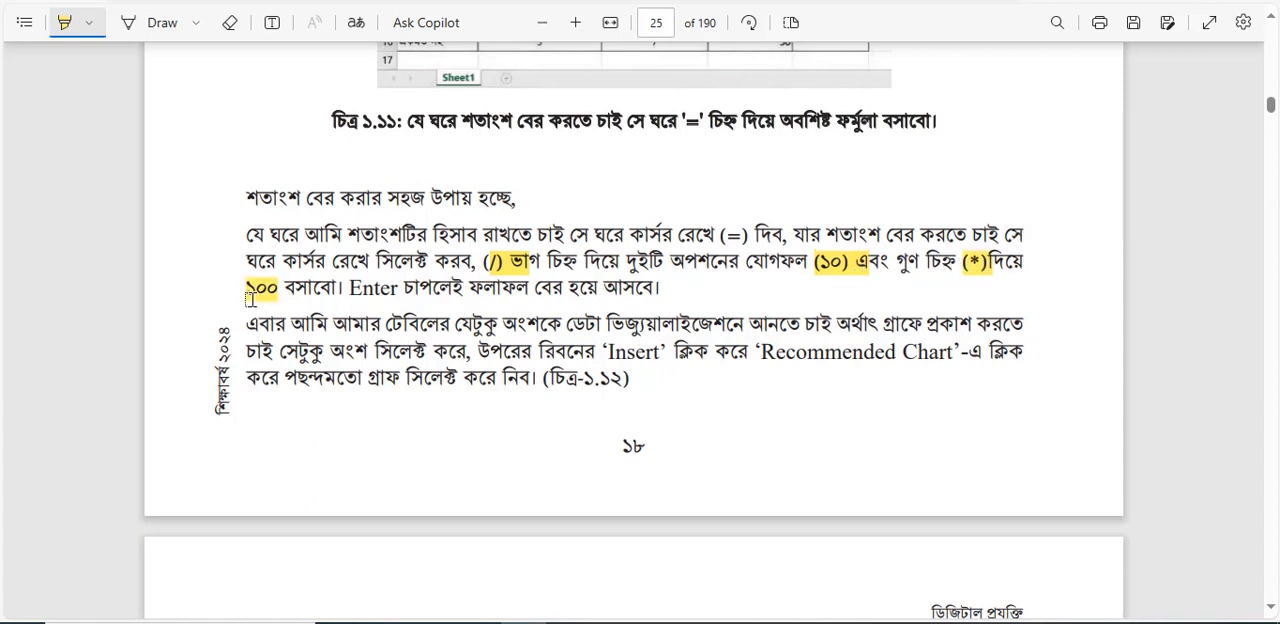
{"action": "left_click_drag", "start_coordinate": [247, 288], "coordinate": [279, 289]}
{"action": "left_click", "coordinate": [448, 313]}
Highlight 'Insert' and 'Recommended Chart' in the chart instructions, and view figure ১.১২ on the following page.
{"action": "left_click_drag", "start_coordinate": [606, 352], "coordinate": [662, 352]}
{"action": "left_click_drag", "start_coordinate": [760, 352], "coordinate": [955, 352]}
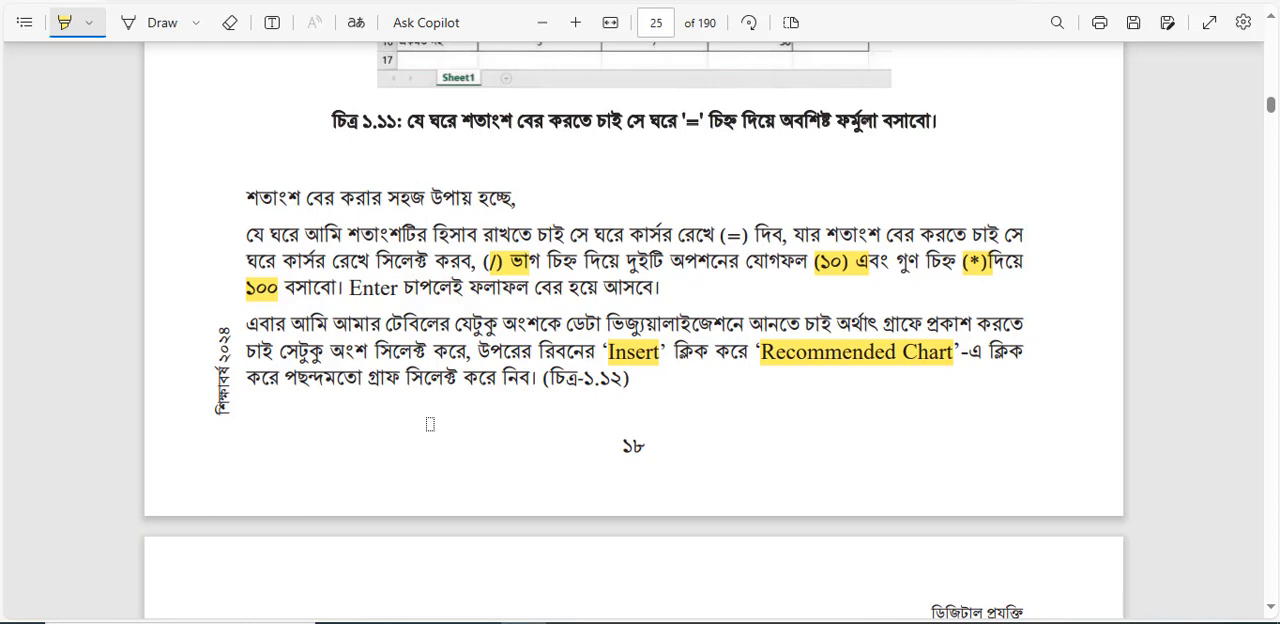
{"action": "scroll", "coordinate": [430, 424], "scroll_direction": "down", "scroll_amount": 6}
{"action": "scroll", "coordinate": [430, 424], "scroll_direction": "down", "scroll_amount": 3}
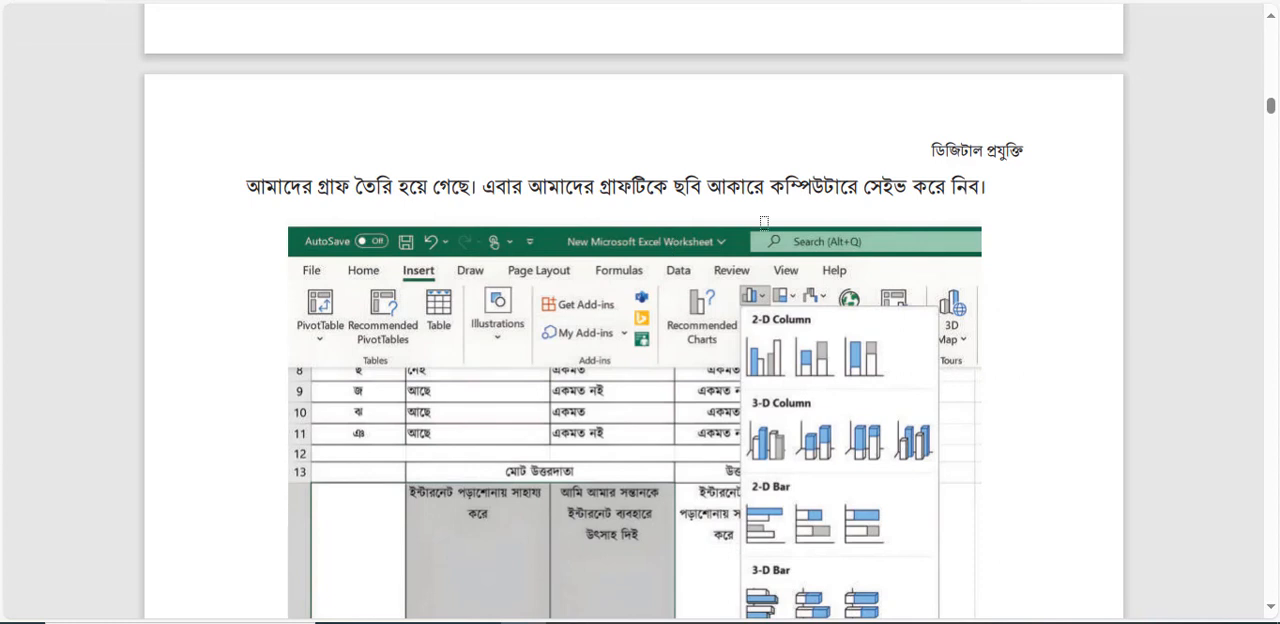
{"action": "scroll", "coordinate": [764, 221], "scroll_direction": "down", "scroll_amount": 3}
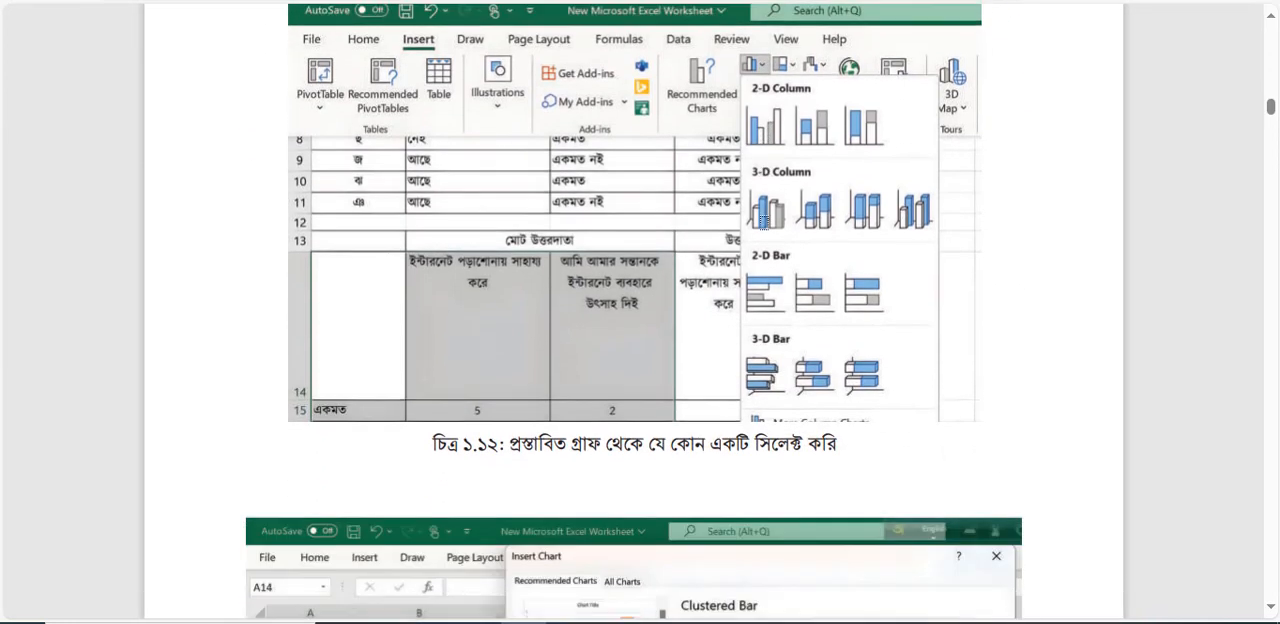
{"action": "scroll", "coordinate": [764, 221], "scroll_direction": "up", "scroll_amount": 3}
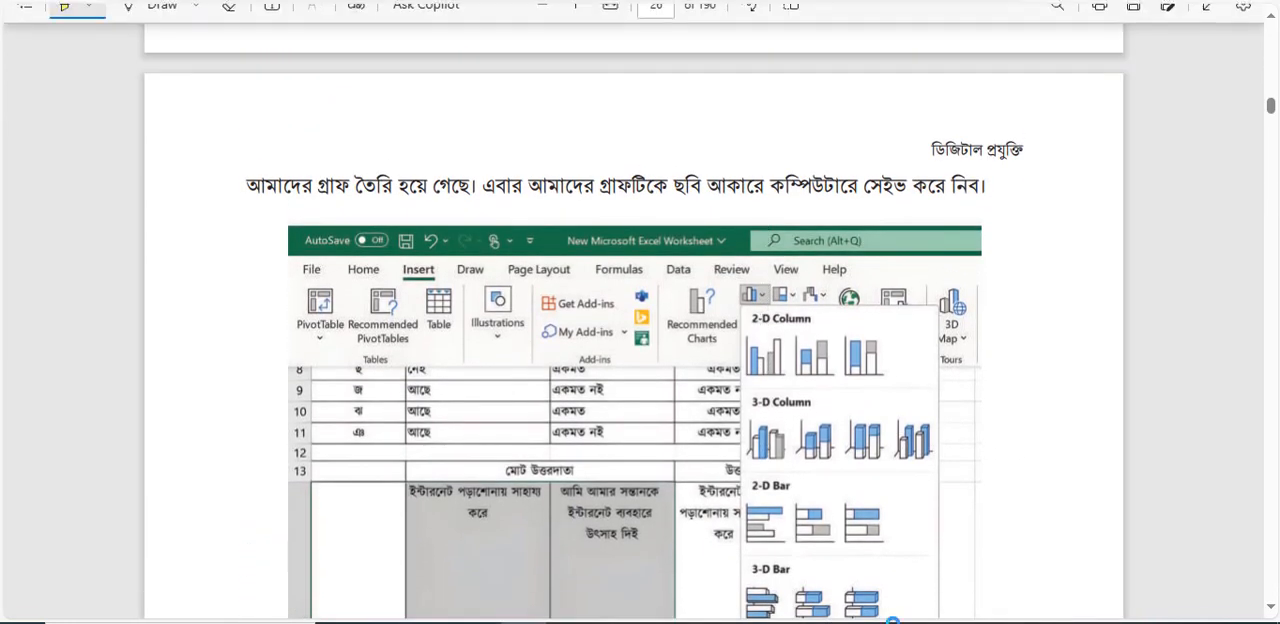
Switch to the class9_session5 Excel workbook.
{"action": "mouse_move", "coordinate": [799, 622]}
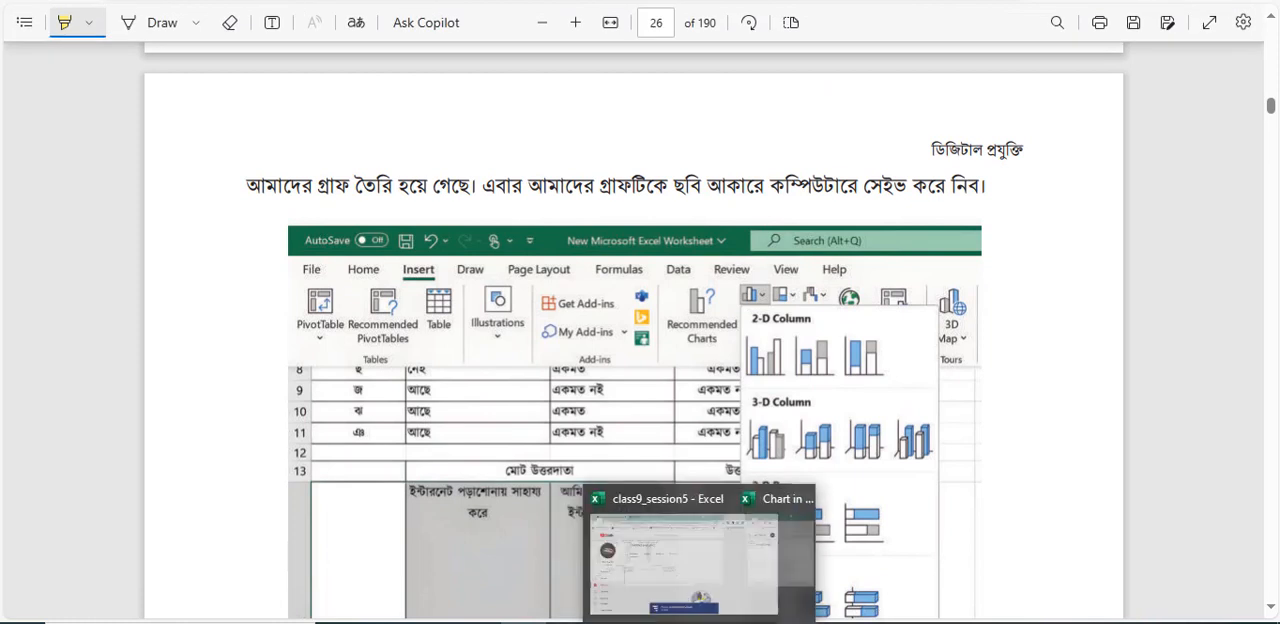
{"action": "left_click", "coordinate": [743, 560]}
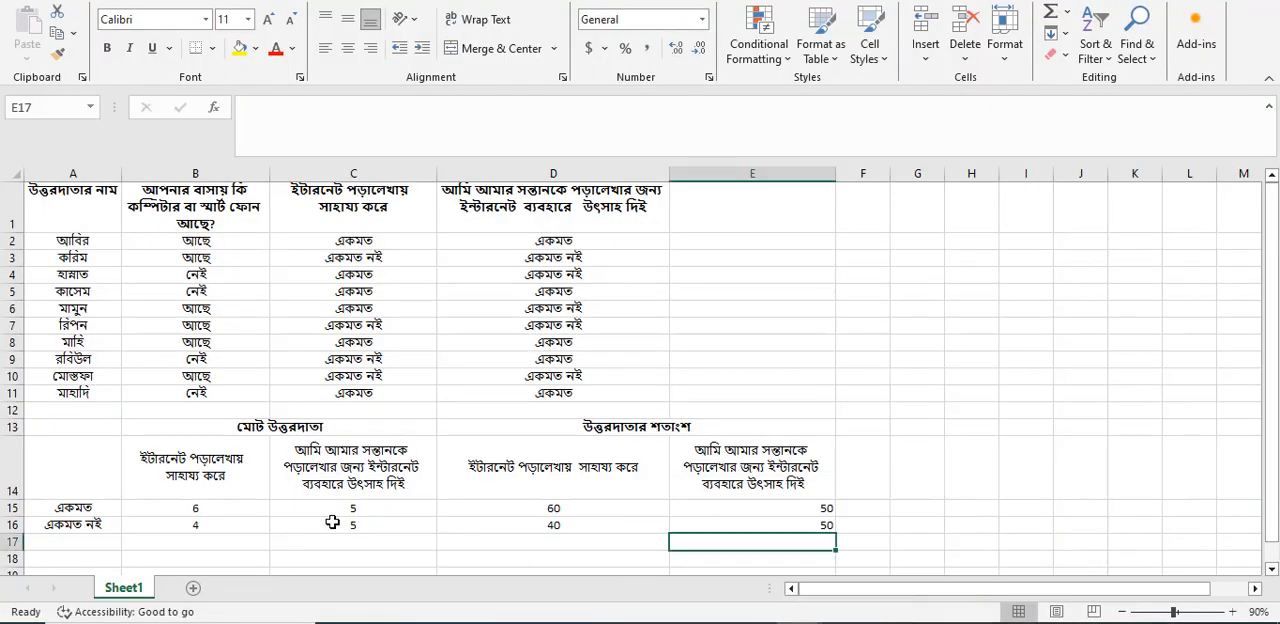
Try a recommended Clustered Bar chart of B14:C16 placed beside the survey table, and delete it.
{"action": "left_click_drag", "start_coordinate": [122, 441], "coordinate": [375, 525]}
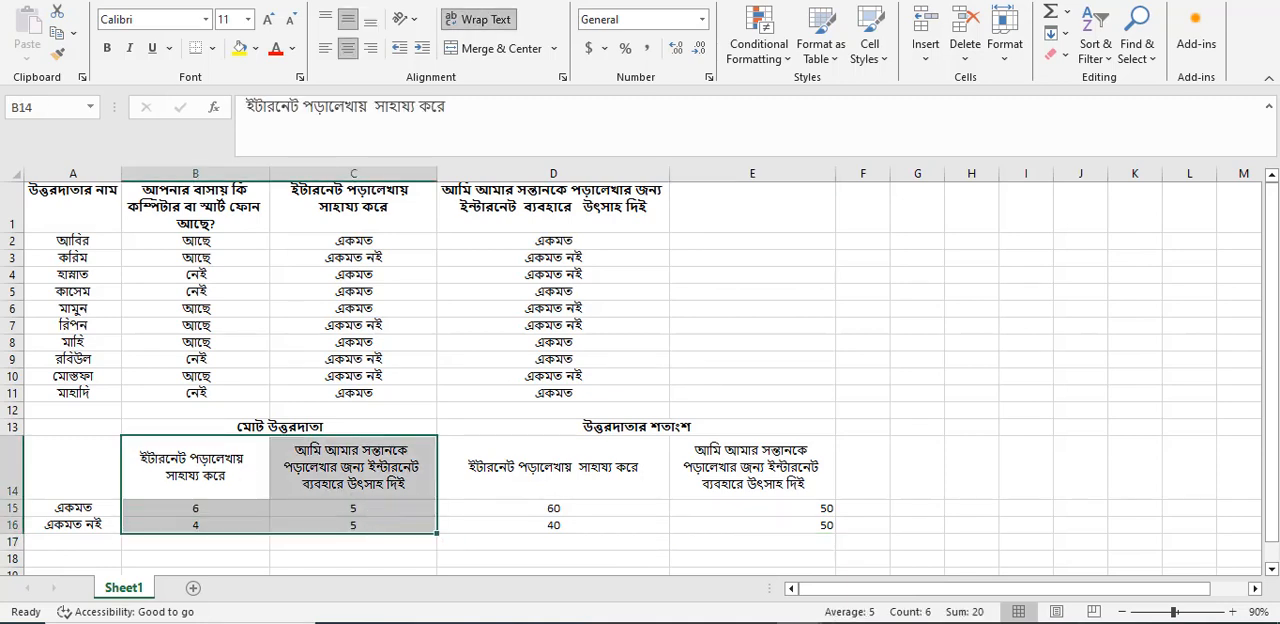
{"action": "key", "text": "alt+n"}
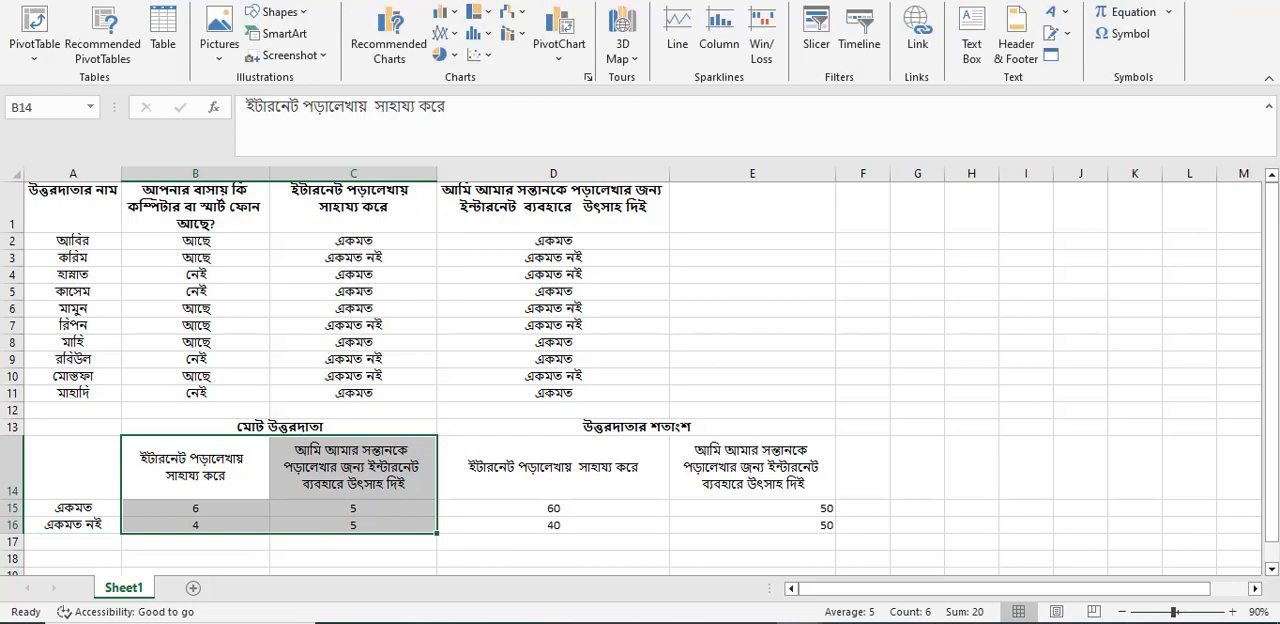
{"action": "left_click", "coordinate": [385, 59]}
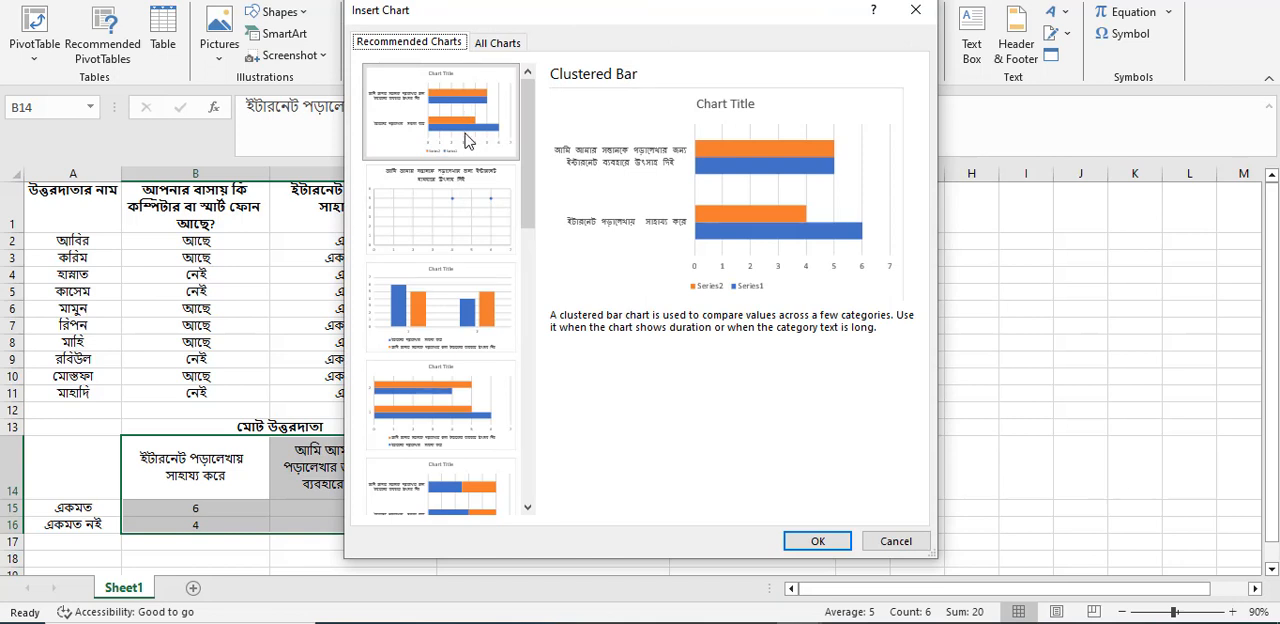
{"action": "left_click", "coordinate": [466, 140]}
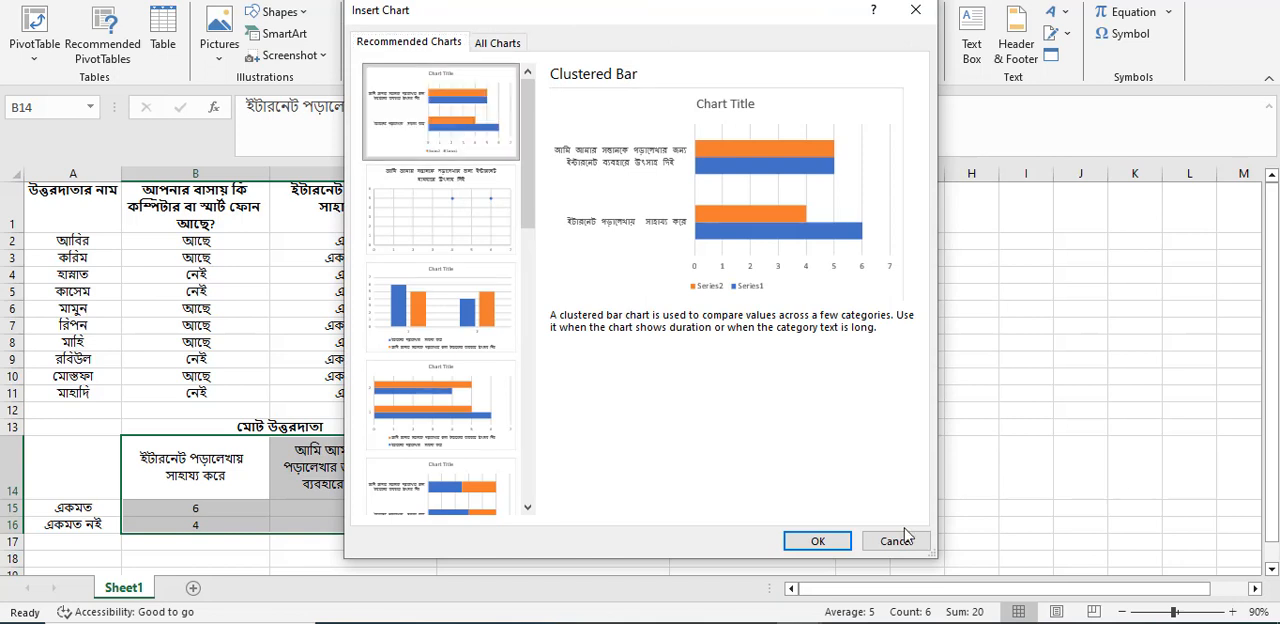
{"action": "left_click", "coordinate": [838, 543]}
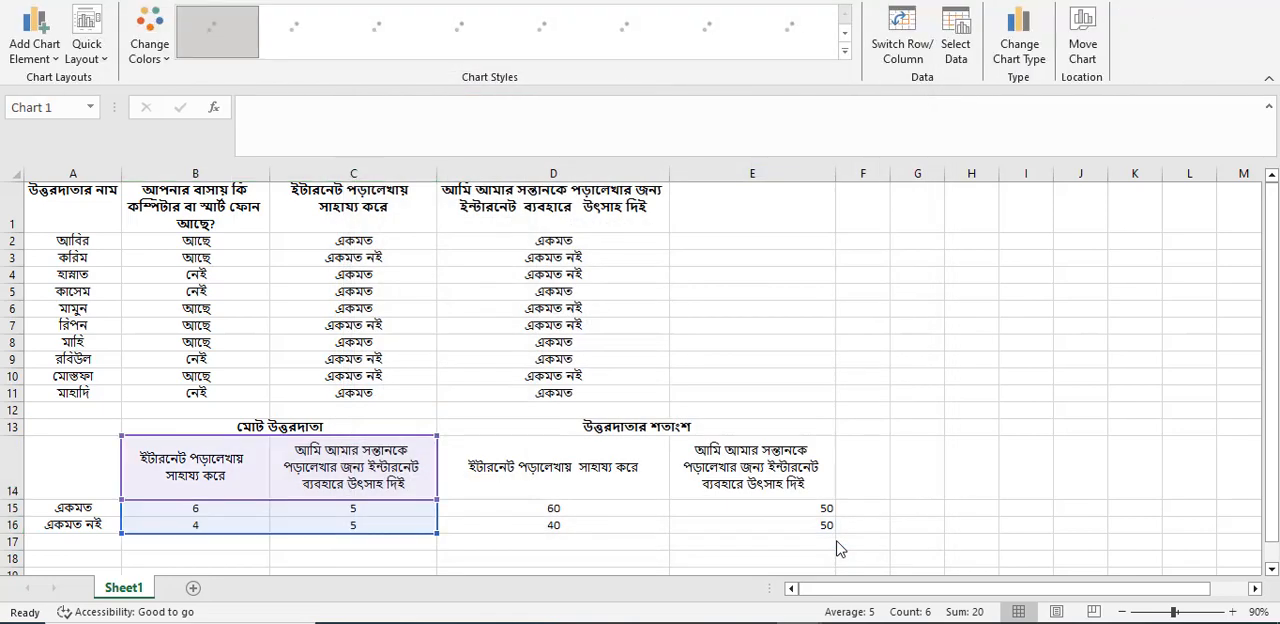
{"action": "left_click_drag", "start_coordinate": [746, 277], "coordinate": [1142, 249]}
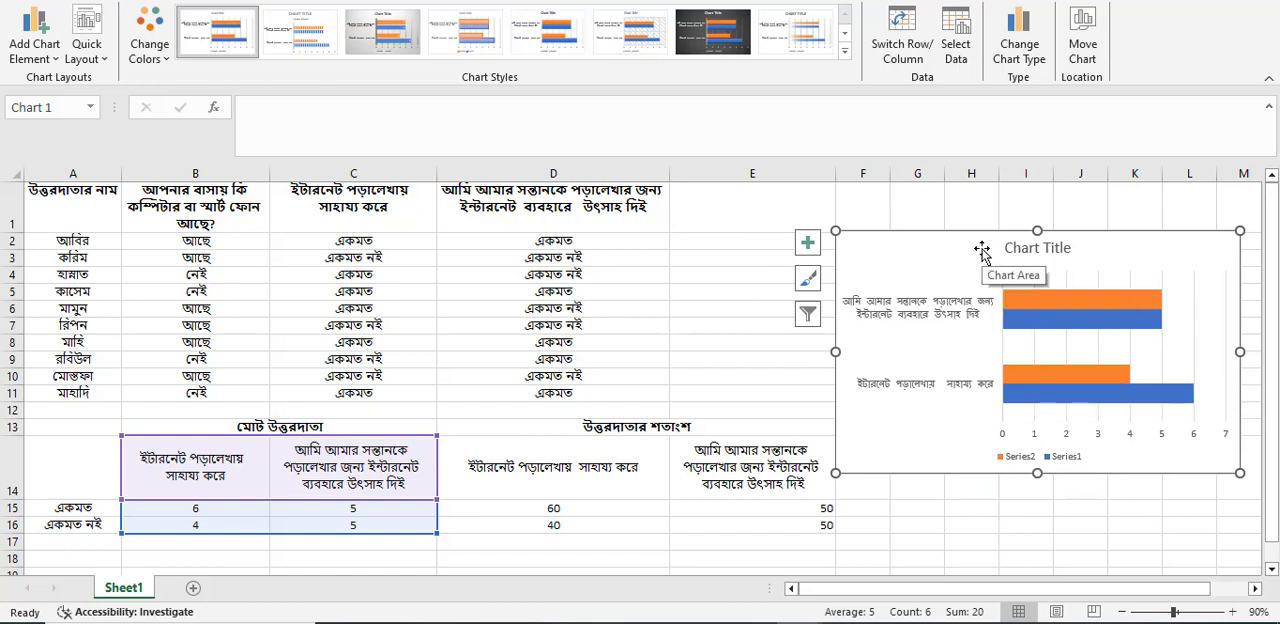
{"action": "key", "text": "Delete"}
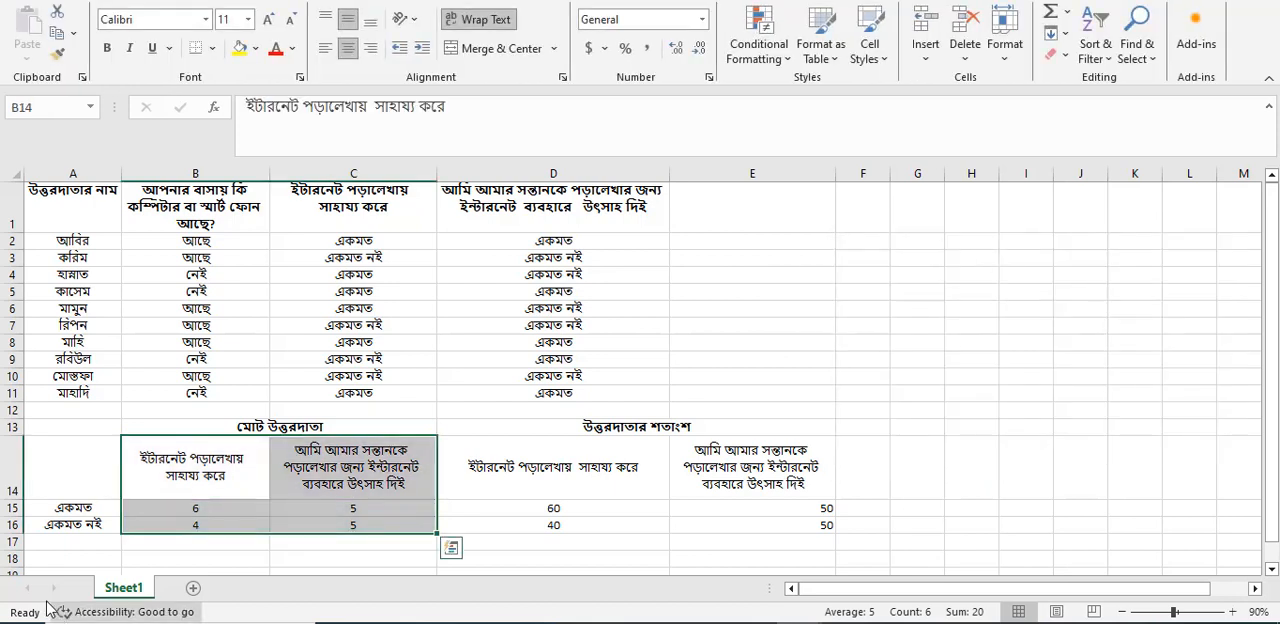
Insert the recommended Clustered Column chart for A14:C16 and place it in the empty columns beside the survey table.
{"action": "left_click", "coordinate": [37, 438]}
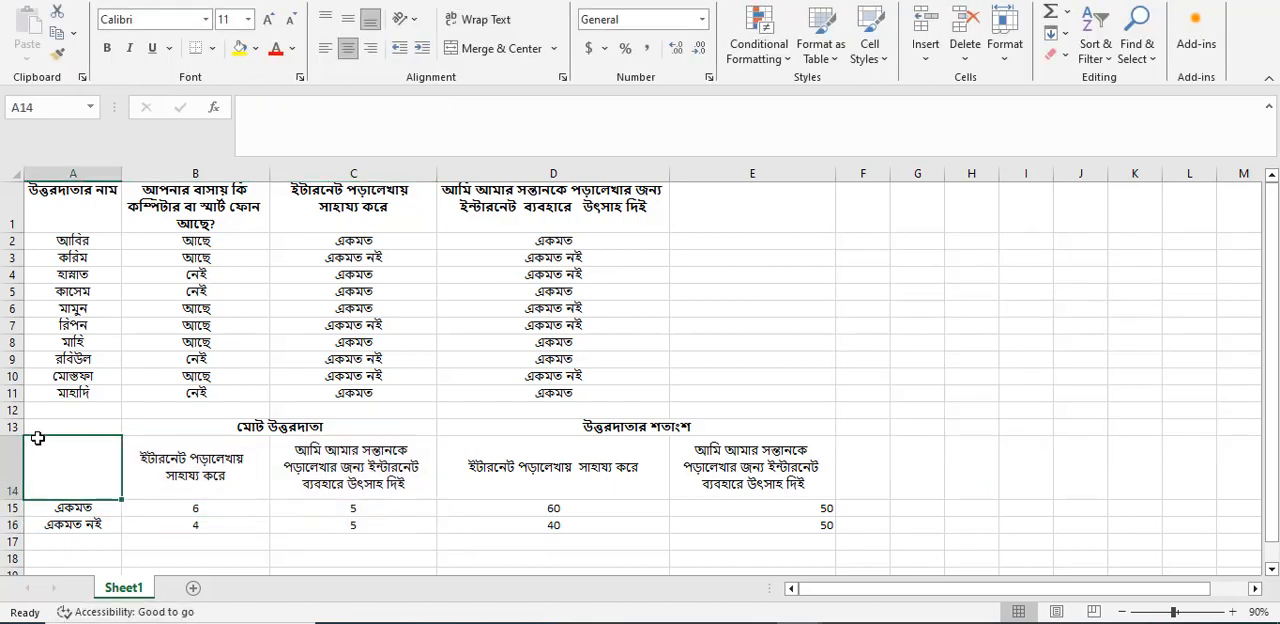
{"action": "left_click_drag", "start_coordinate": [110, 478], "coordinate": [414, 524]}
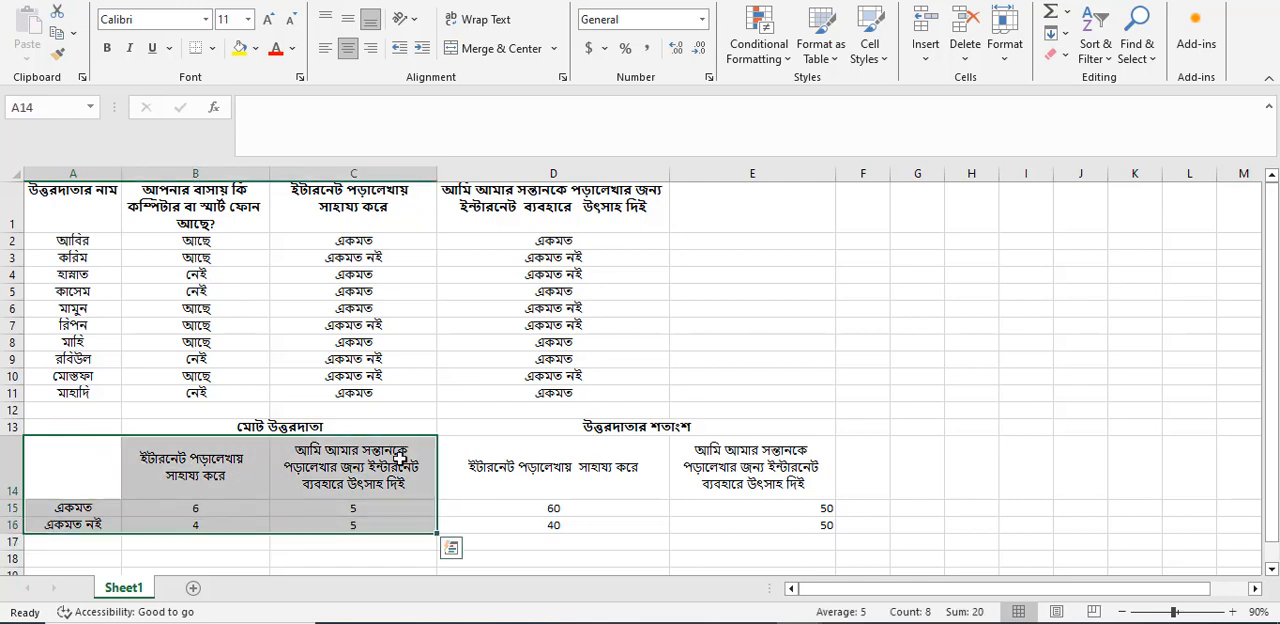
{"action": "left_click", "coordinate": [139, 0]}
{"action": "left_click", "coordinate": [356, 54]}
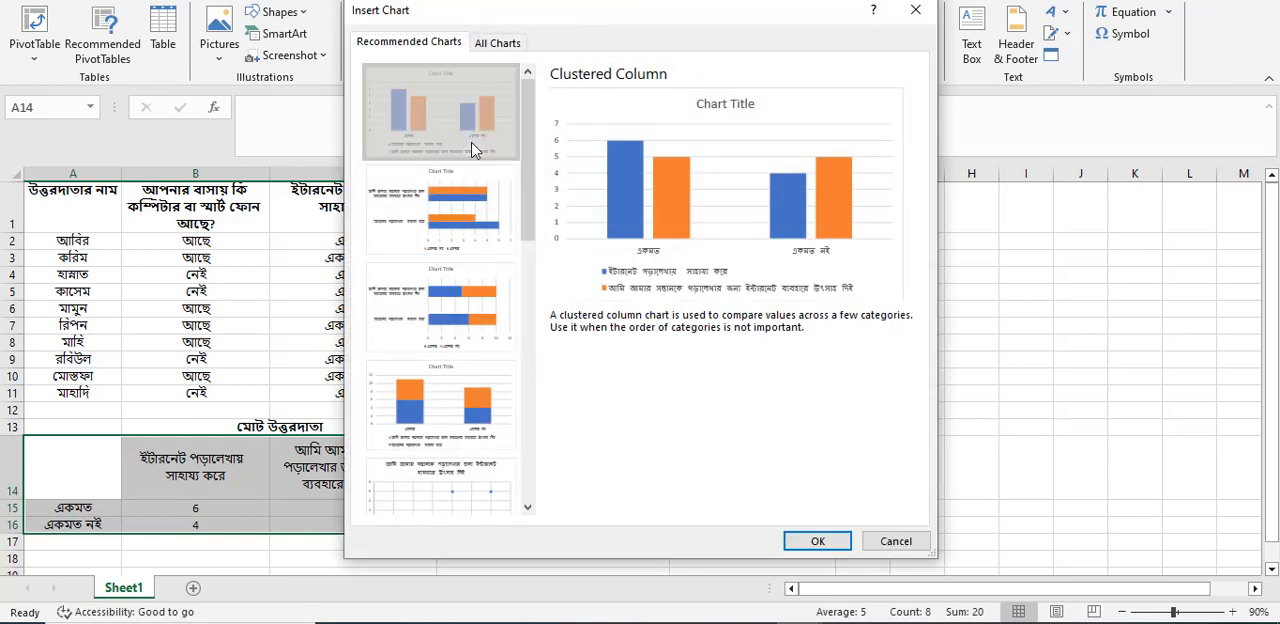
{"action": "left_click", "coordinate": [815, 543]}
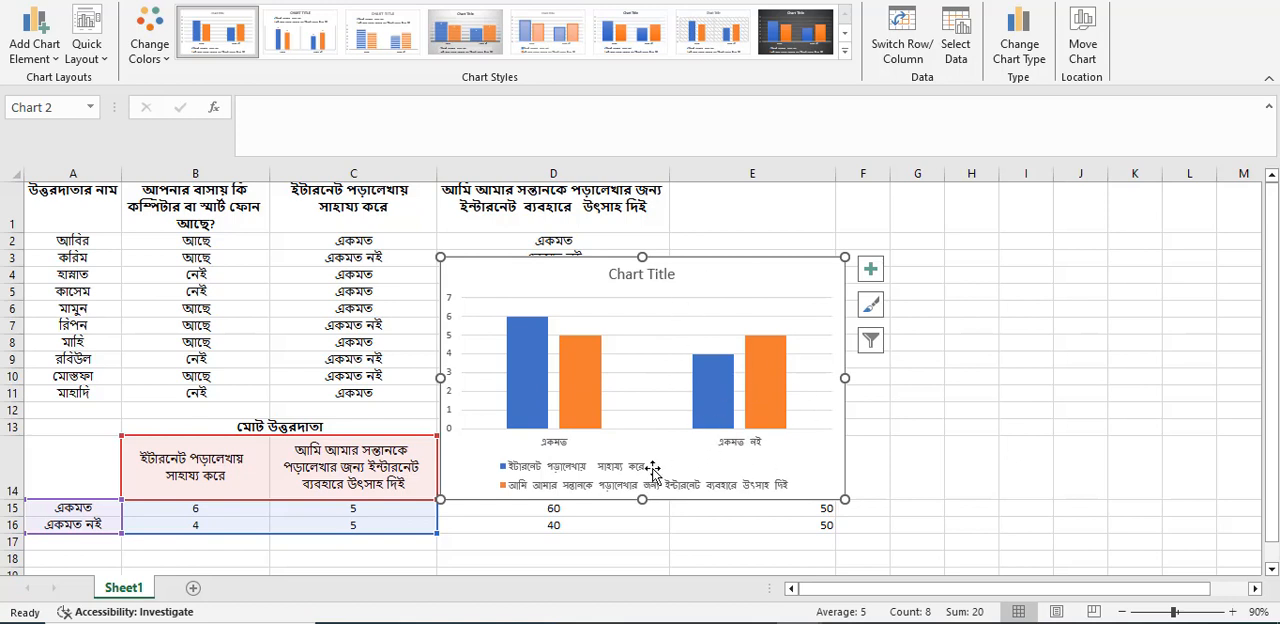
{"action": "mouse_move", "coordinate": [521, 386]}
{"action": "left_click_drag", "start_coordinate": [715, 291], "coordinate": [1135, 221]}
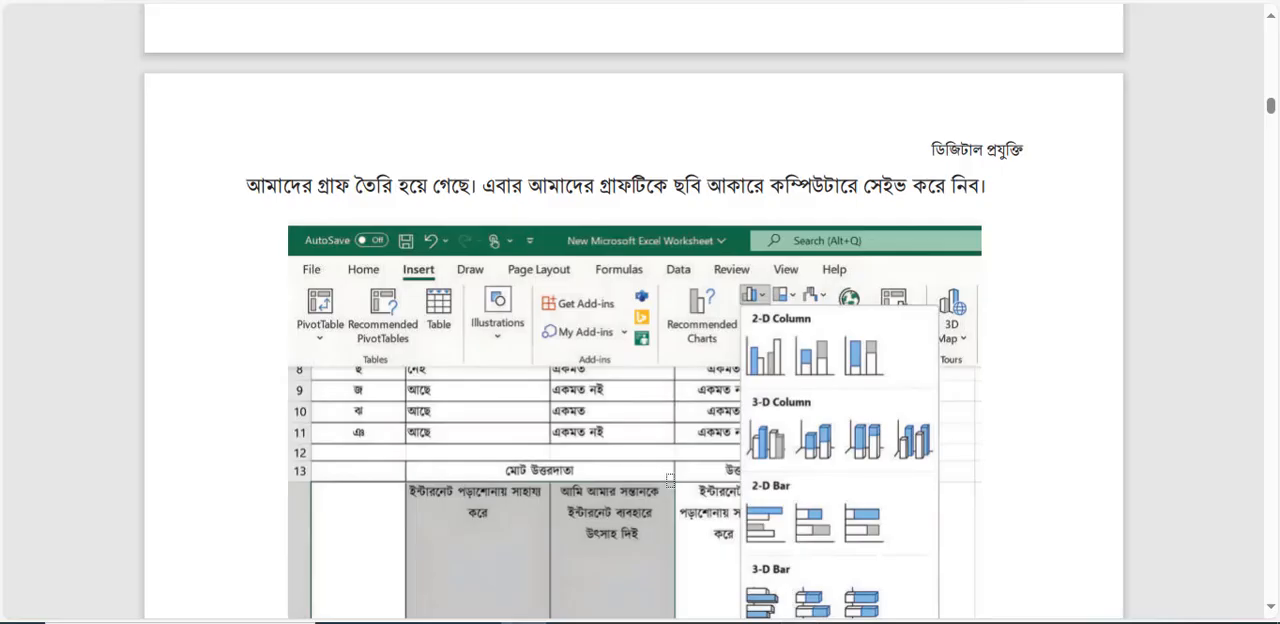
Switch to the textbook PDF and examine figures ১.১২ and ১.১৩ on choosing a chart, plus the closing text on page ১৯.
{"action": "scroll", "coordinate": [645, 376], "scroll_direction": "down", "scroll_amount": 5}
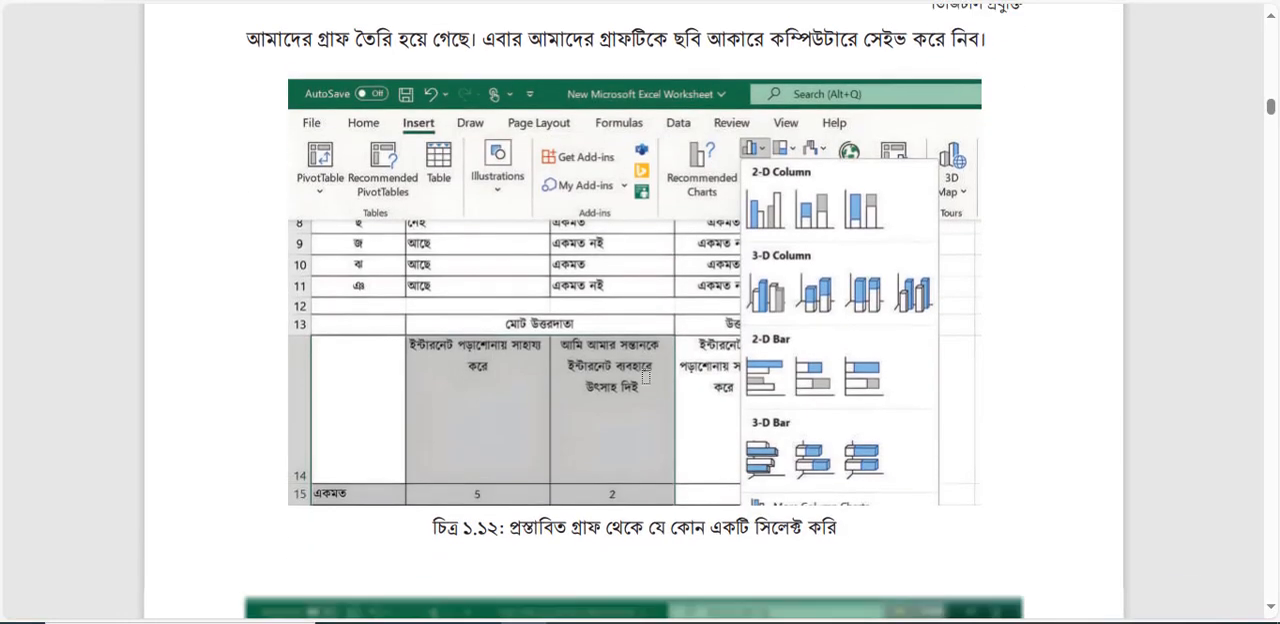
{"action": "scroll", "coordinate": [645, 376], "scroll_direction": "up", "scroll_amount": 1}
{"action": "scroll", "coordinate": [645, 376], "scroll_direction": "down", "scroll_amount": 3}
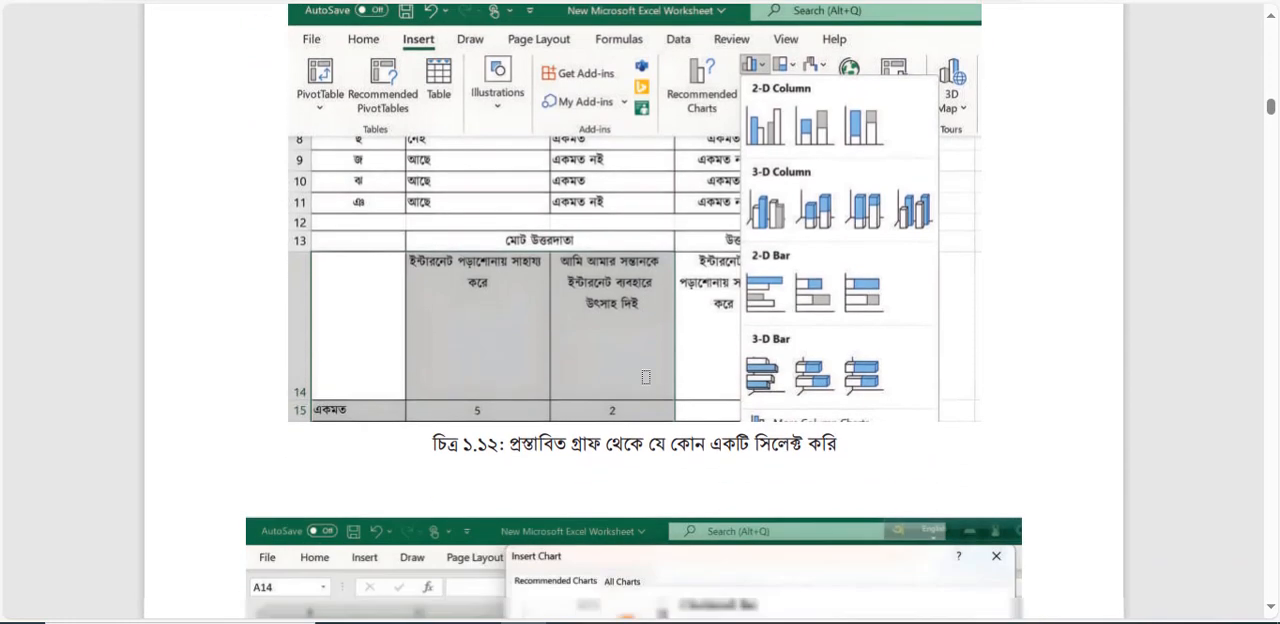
{"action": "scroll", "coordinate": [645, 376], "scroll_direction": "down", "scroll_amount": 3}
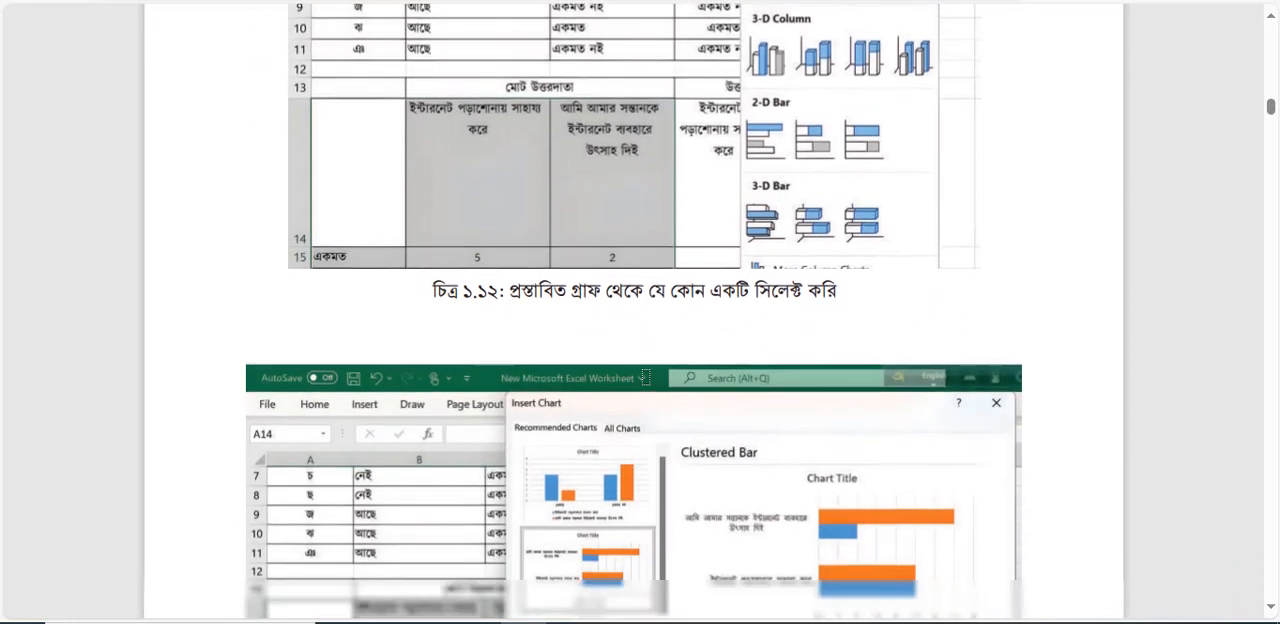
{"action": "scroll", "coordinate": [645, 376], "scroll_direction": "up", "scroll_amount": 7}
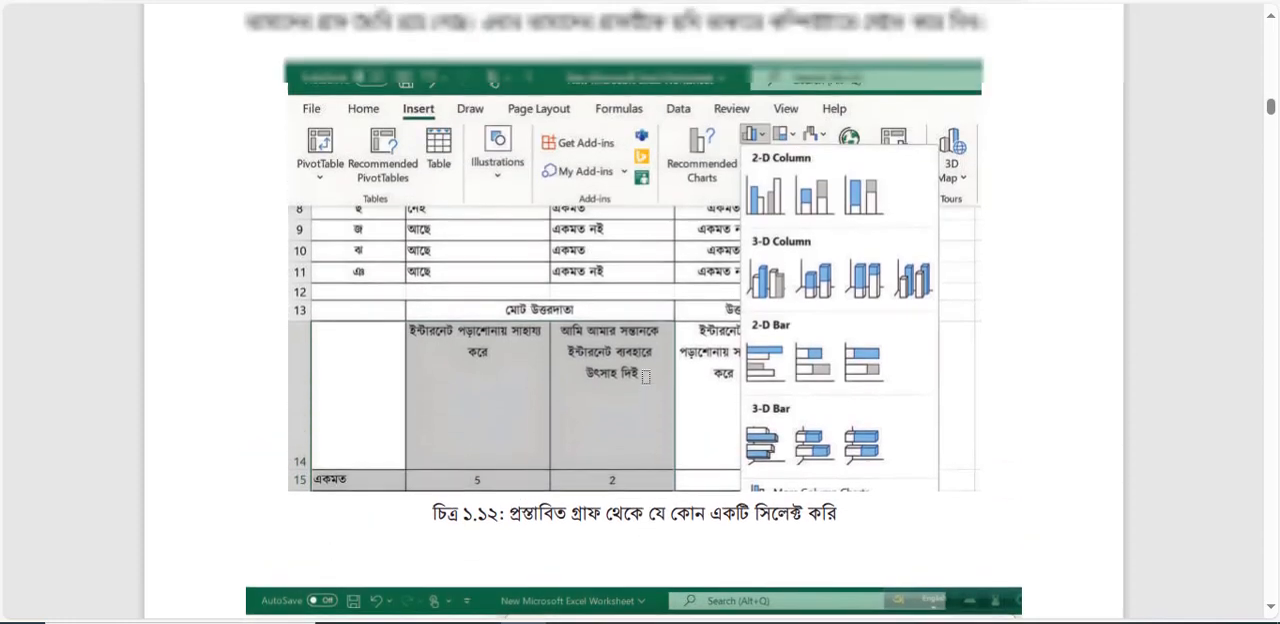
{"action": "scroll", "coordinate": [645, 376], "scroll_direction": "down", "scroll_amount": 2}
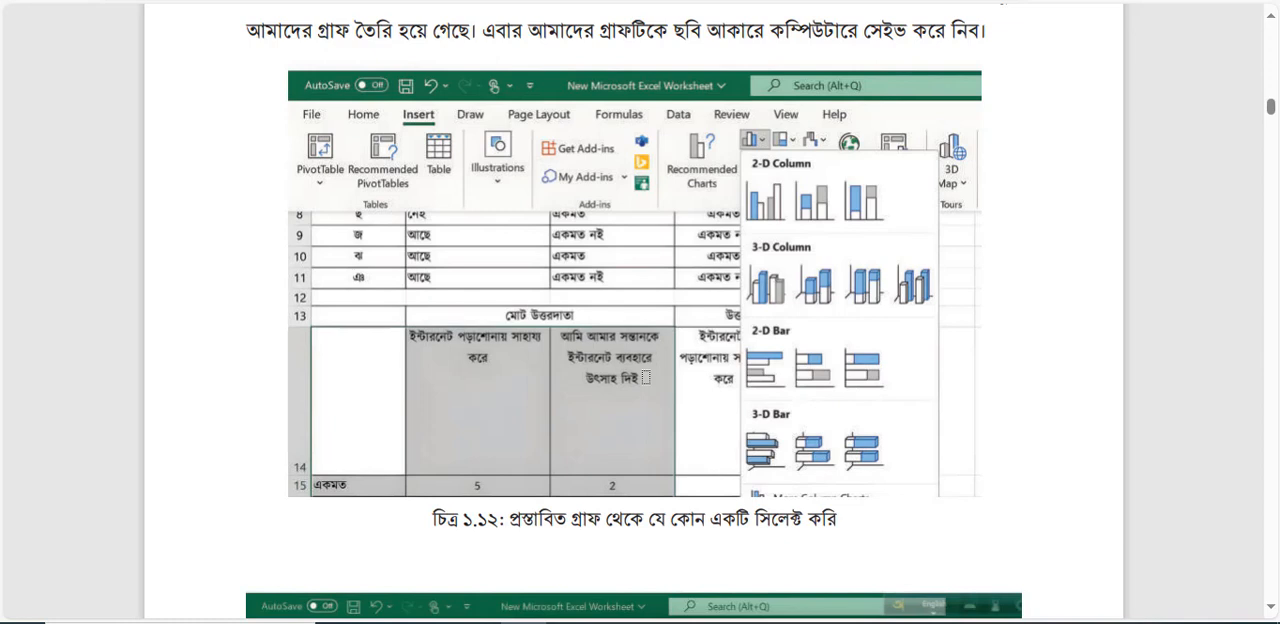
{"action": "scroll", "coordinate": [645, 377], "scroll_direction": "down", "scroll_amount": 3}
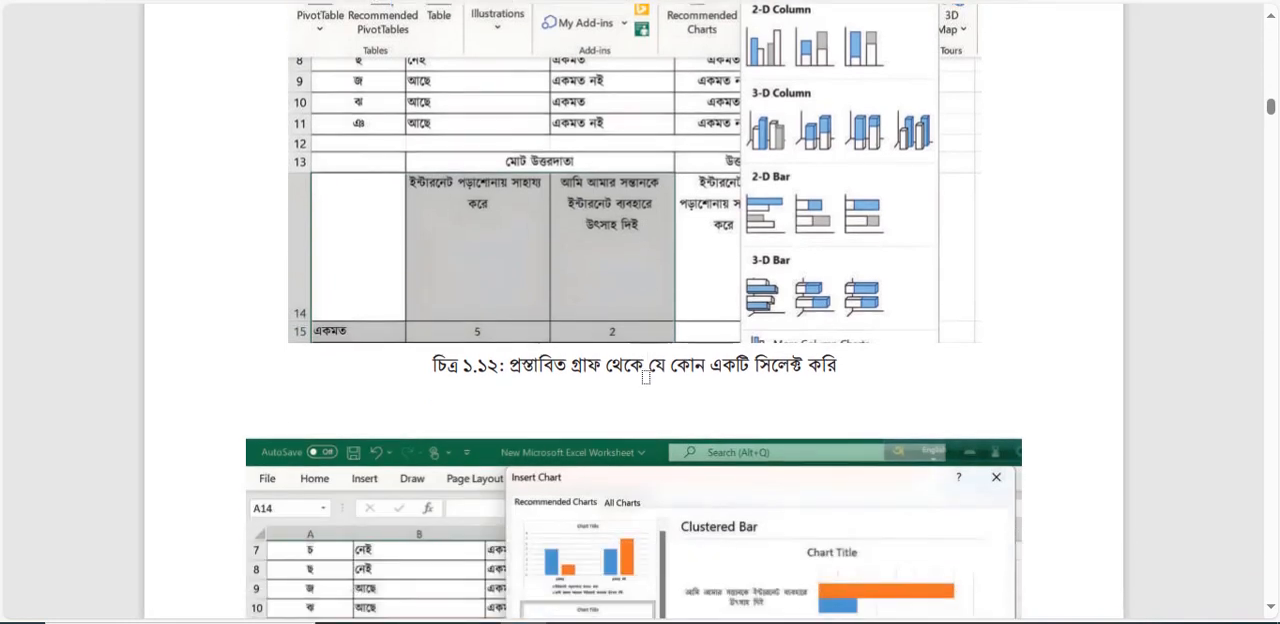
{"action": "scroll", "coordinate": [645, 377], "scroll_direction": "down", "scroll_amount": 7}
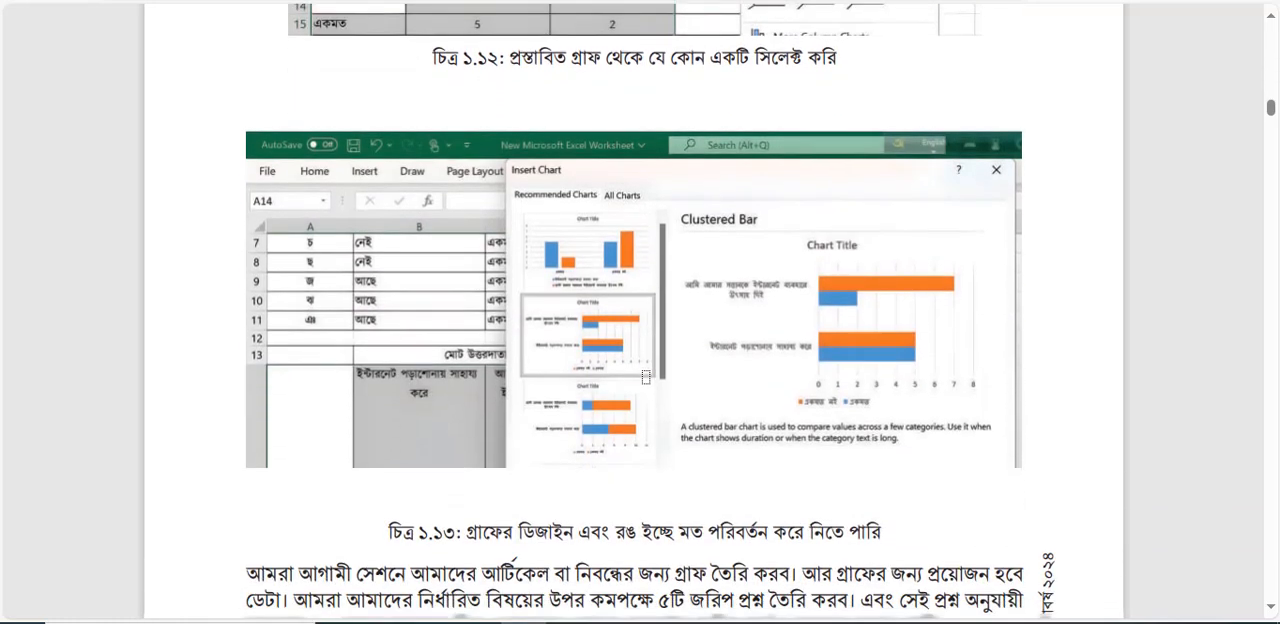
{"action": "scroll", "coordinate": [645, 377], "scroll_direction": "down", "scroll_amount": 2}
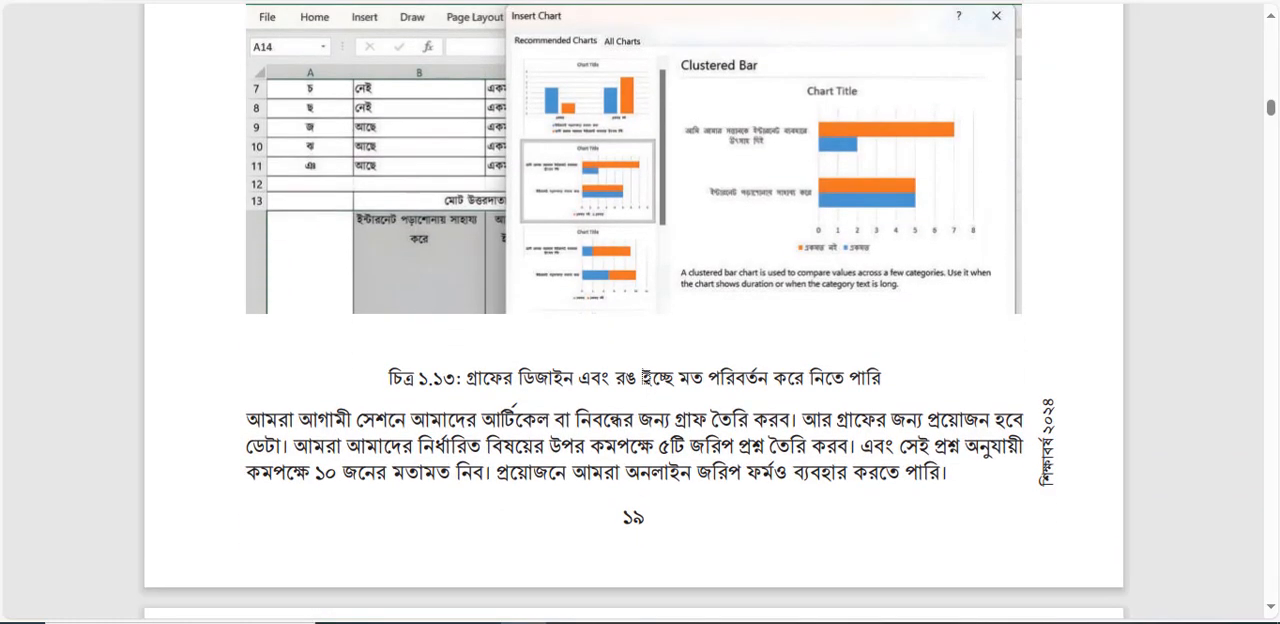